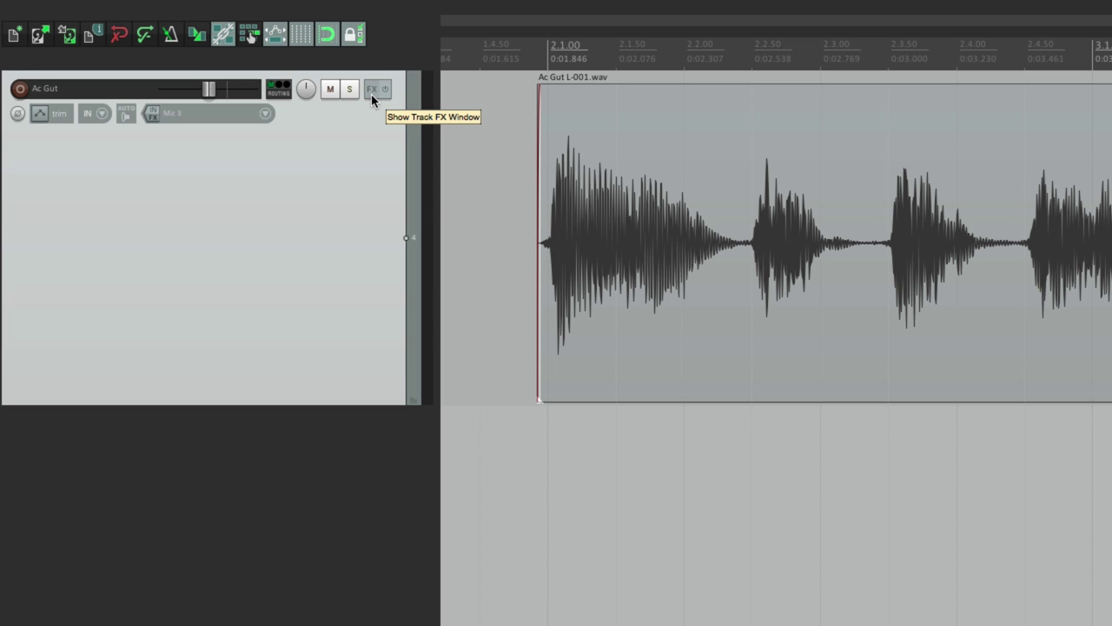
# Step: Open the Add FX window for the Ac Gut track and browse through the full plugin list
pyautogui.click(371, 94)
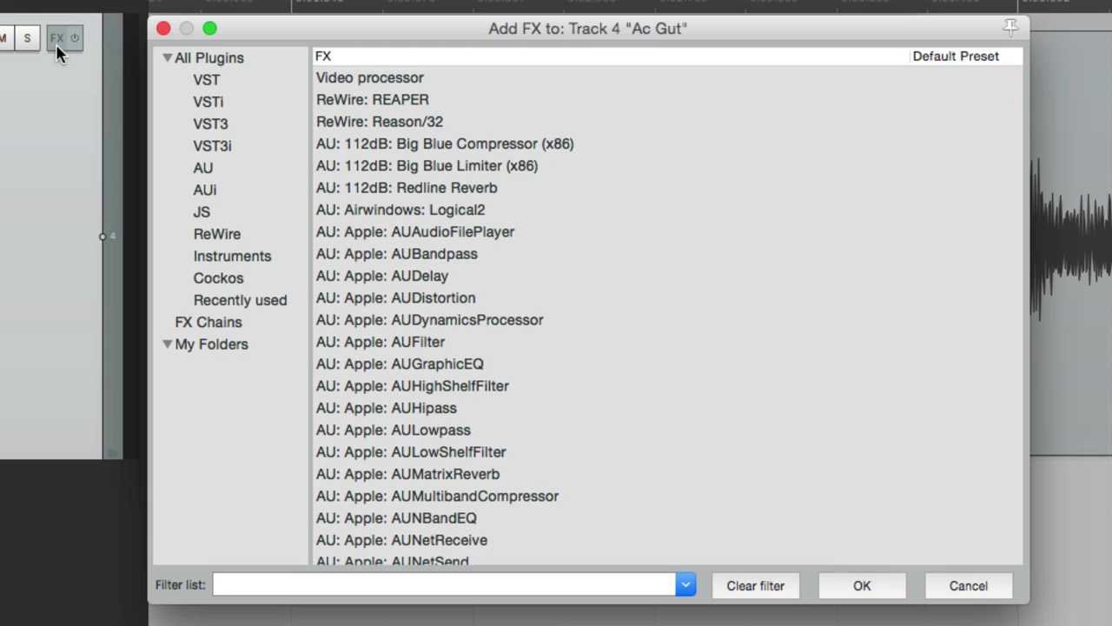
pyautogui.scroll(-20, 513, 168)
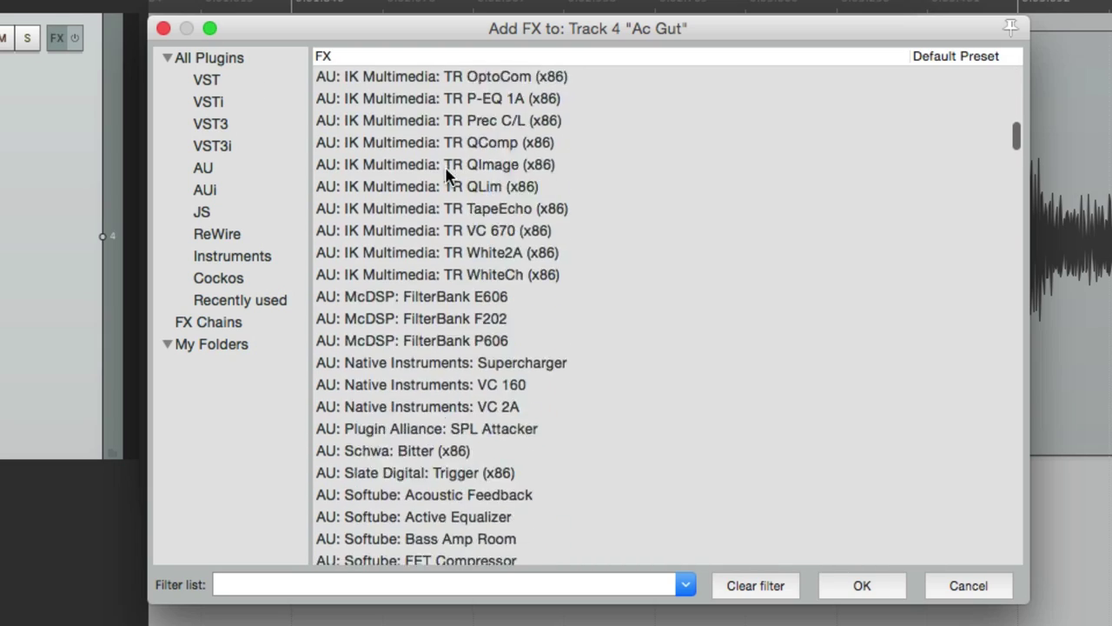
pyautogui.scroll(-20, 446, 177)
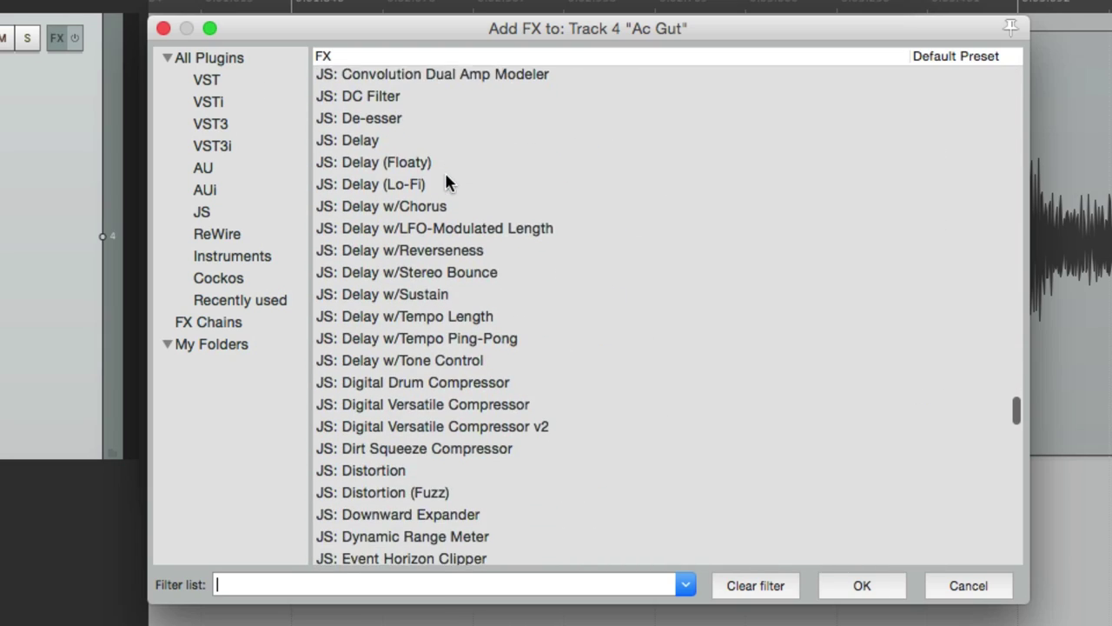
pyautogui.scroll(20, 446, 178)
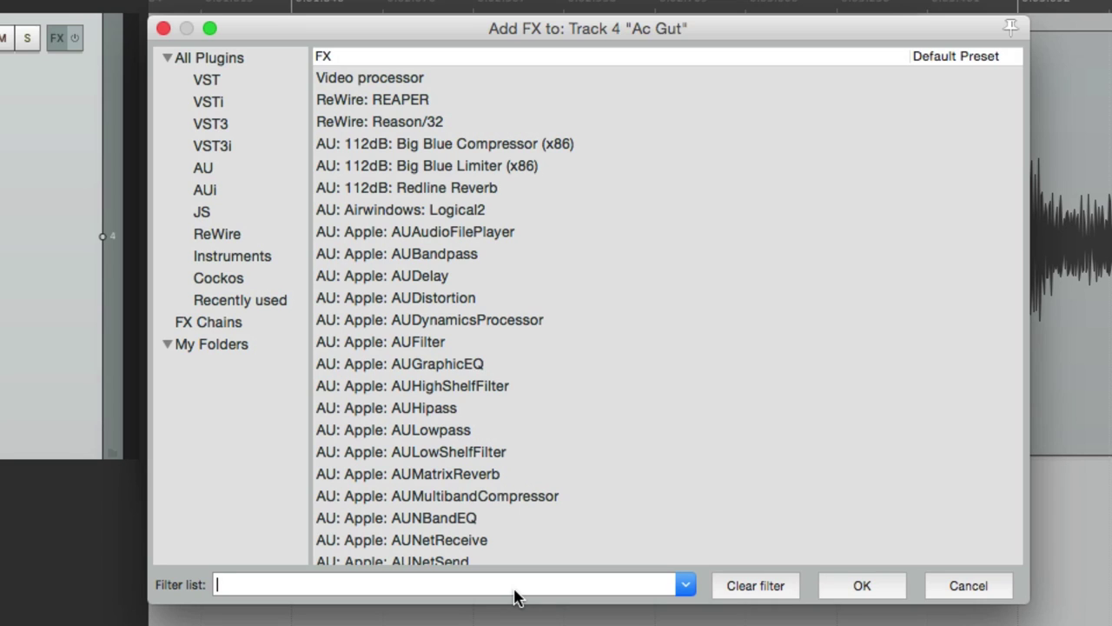
# Step: Filter the plugin list by "eq" and look through the matching plugins
pyautogui.write('eq')
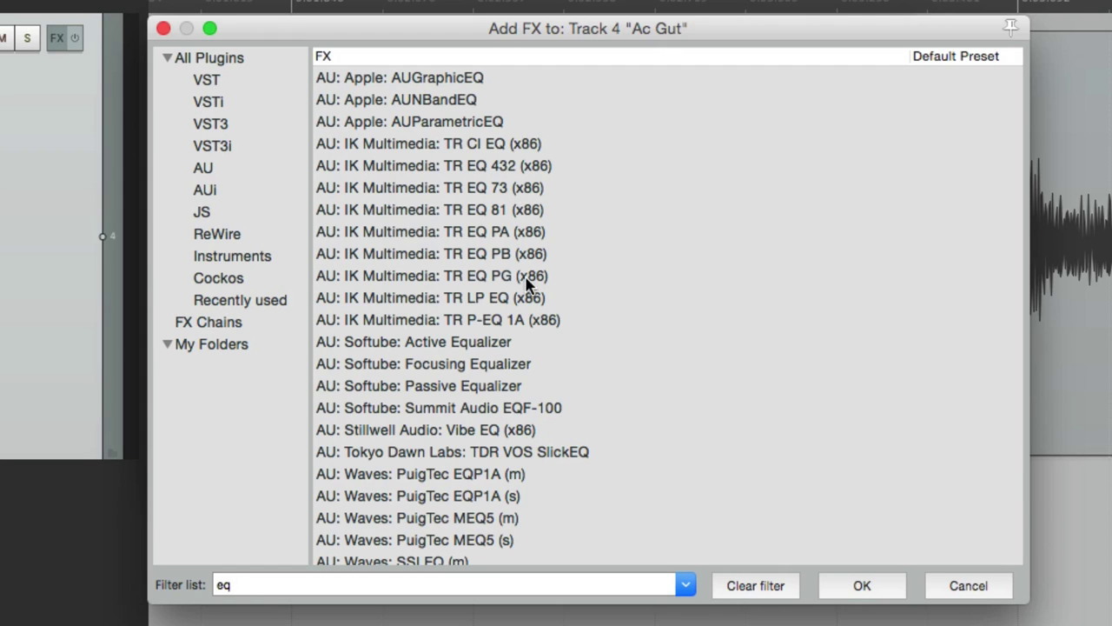
pyautogui.scroll(-6, 527, 285)
pyautogui.scroll(-5, 526, 286)
pyautogui.scroll(11, 527, 286)
pyautogui.scroll(-13, 526, 286)
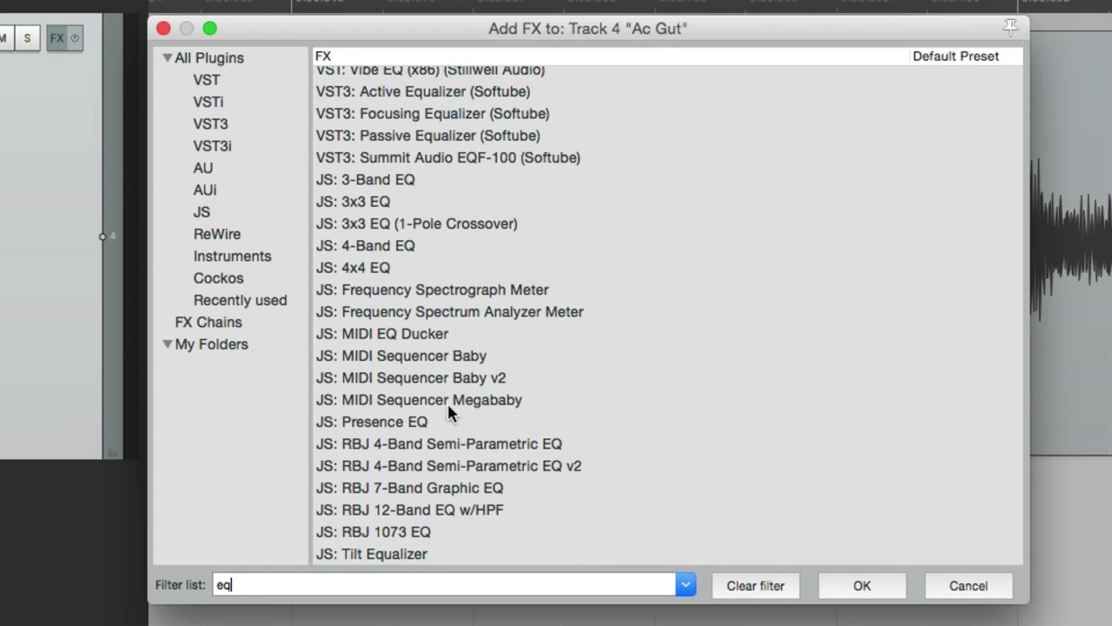
# Step: Filter the plugin list by "comp" and look through the matching plugins
pyautogui.doubleClick(349, 580)
pyautogui.write('comp')
pyautogui.scroll(3, 435, 464)
pyautogui.scroll(-3, 434, 464)
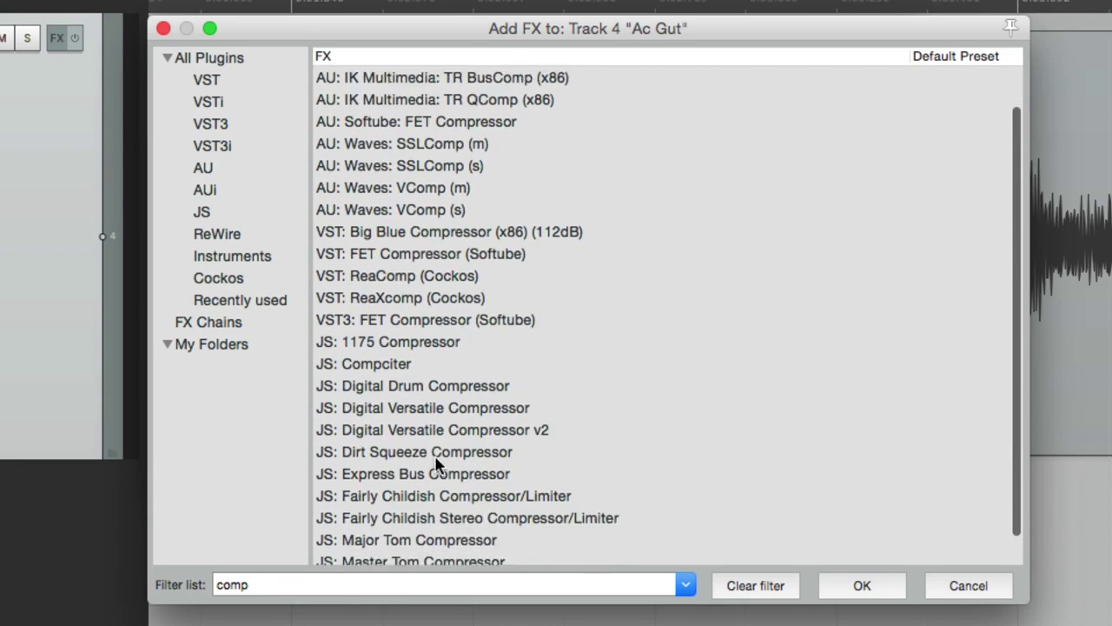
pyautogui.scroll(3, 436, 464)
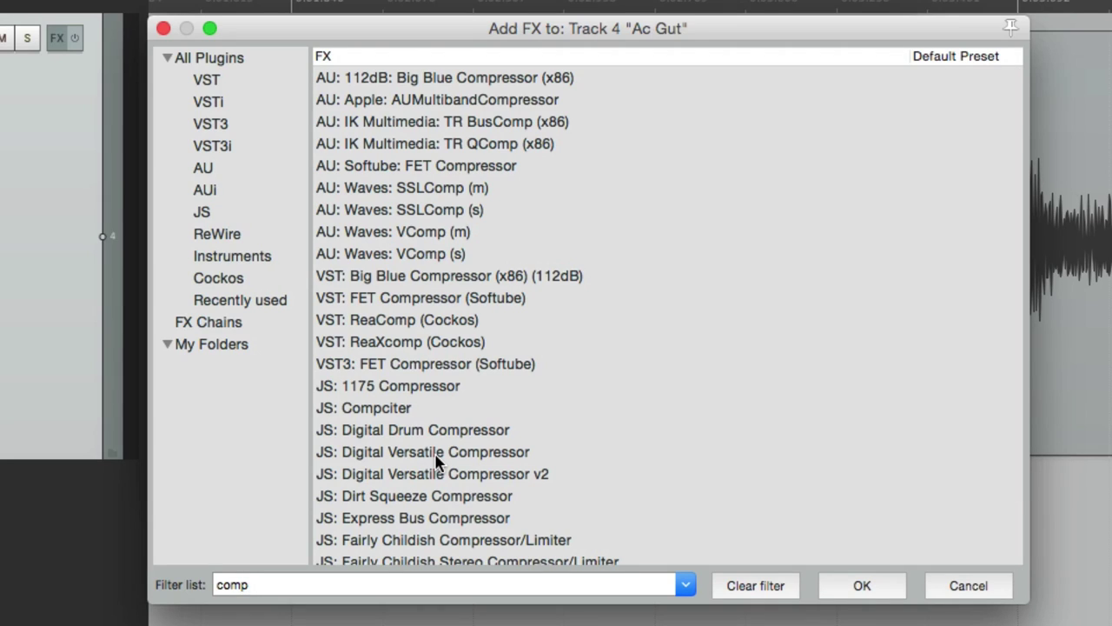
# Step: Clear the plugin filter and create a new folder named EQ under My Folders
pyautogui.rightClick(239, 374)
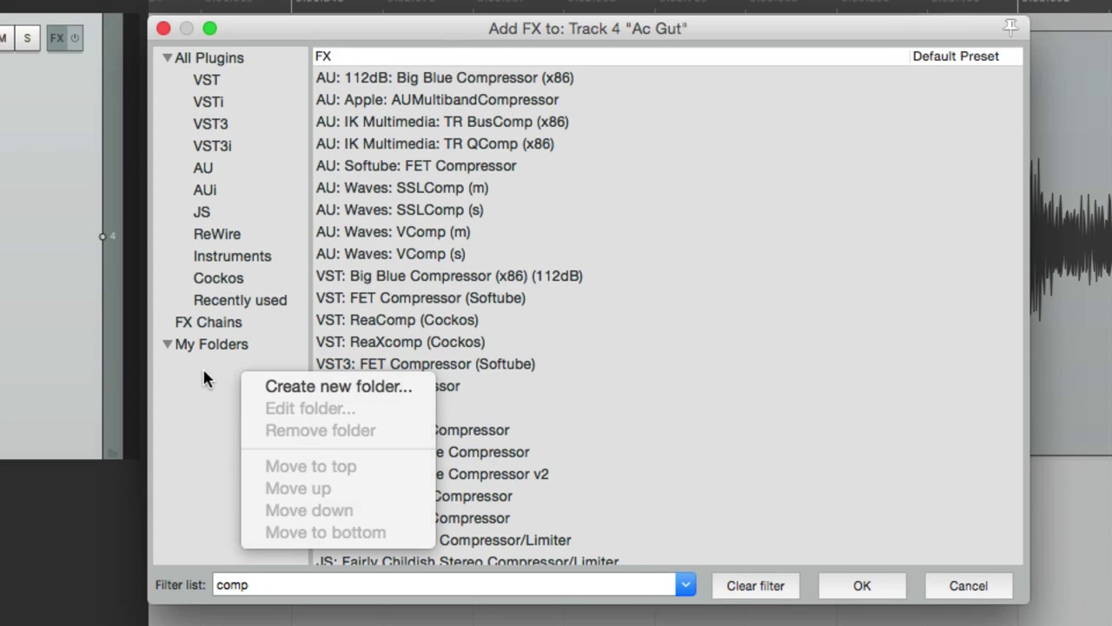
pyautogui.click(206, 372)
pyautogui.click(735, 595)
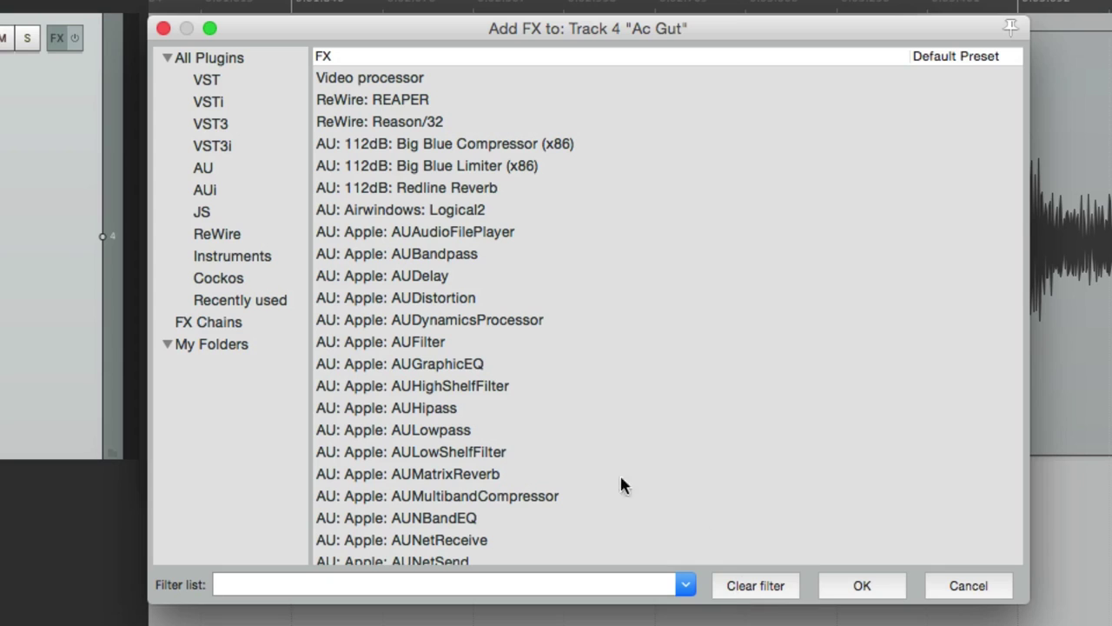
pyautogui.rightClick(251, 402)
pyautogui.click(258, 417)
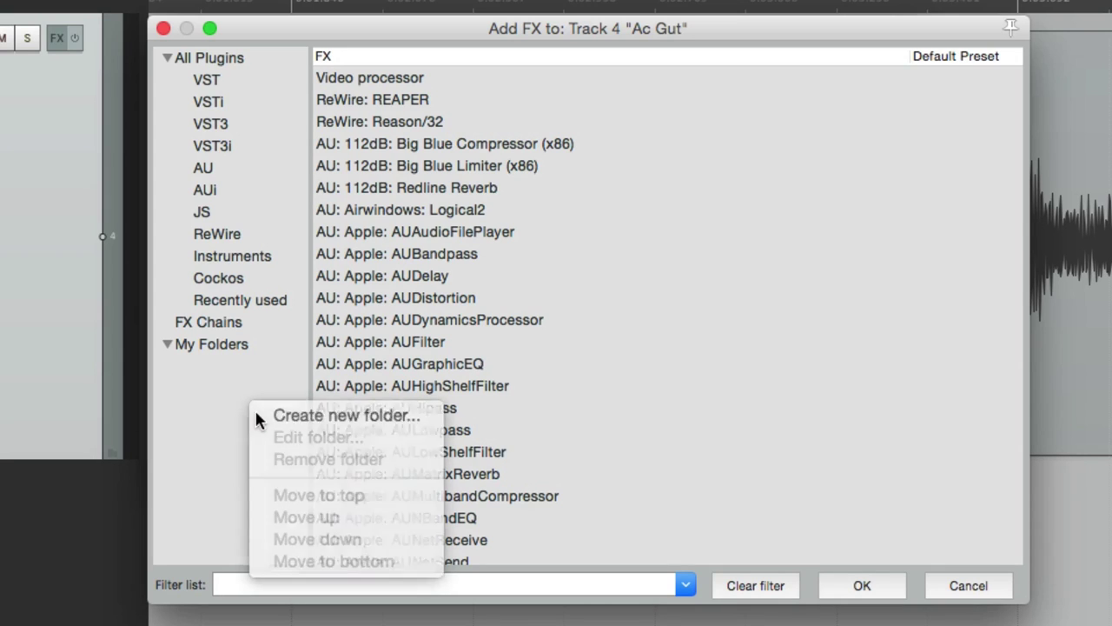
pyautogui.write('EQ')
pyautogui.press('Return')
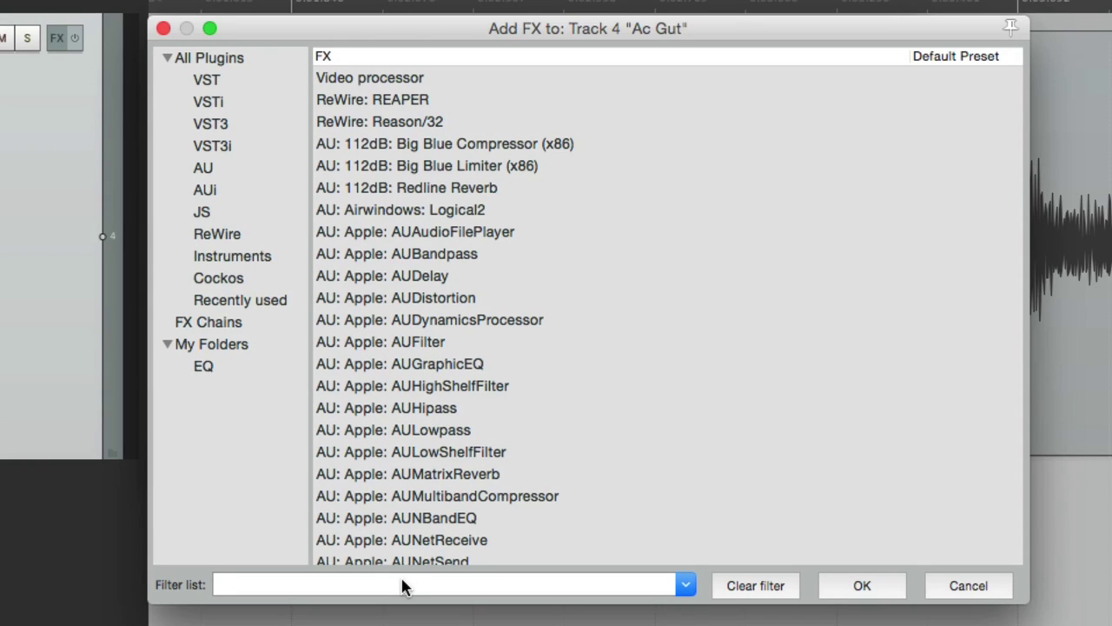
# Step: Filter the plugins by "eq" and add all the matches, from AUGraphicEQ through Tilt Equalizer, to the EQ folder
pyautogui.write('eq')
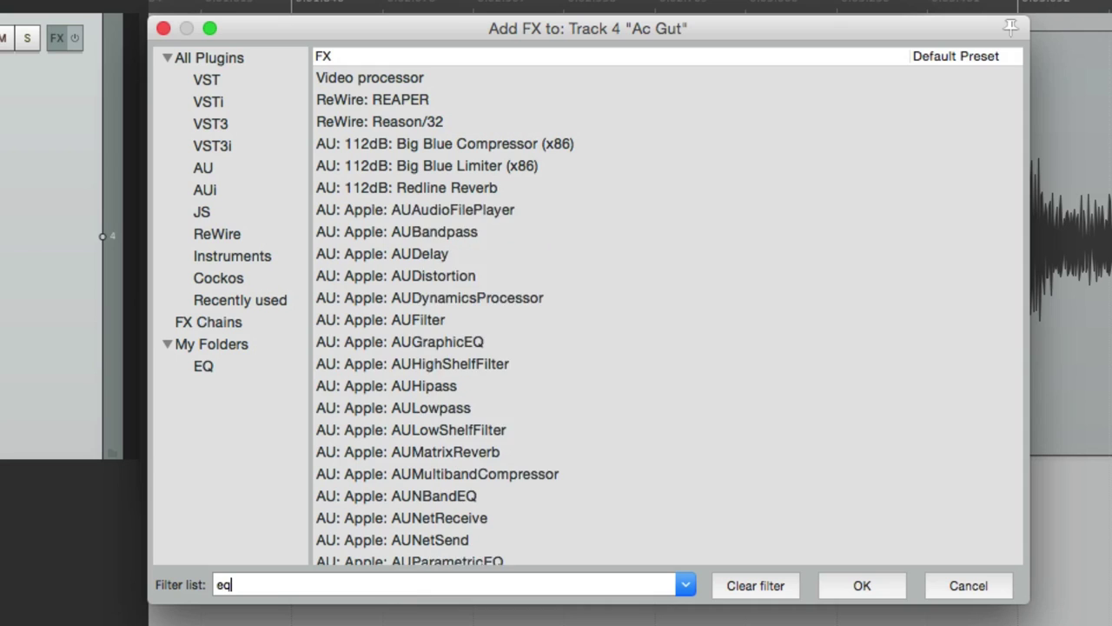
pyautogui.scroll(2, 472, 214)
pyautogui.click(456, 78)
pyautogui.scroll(-10, 517, 316)
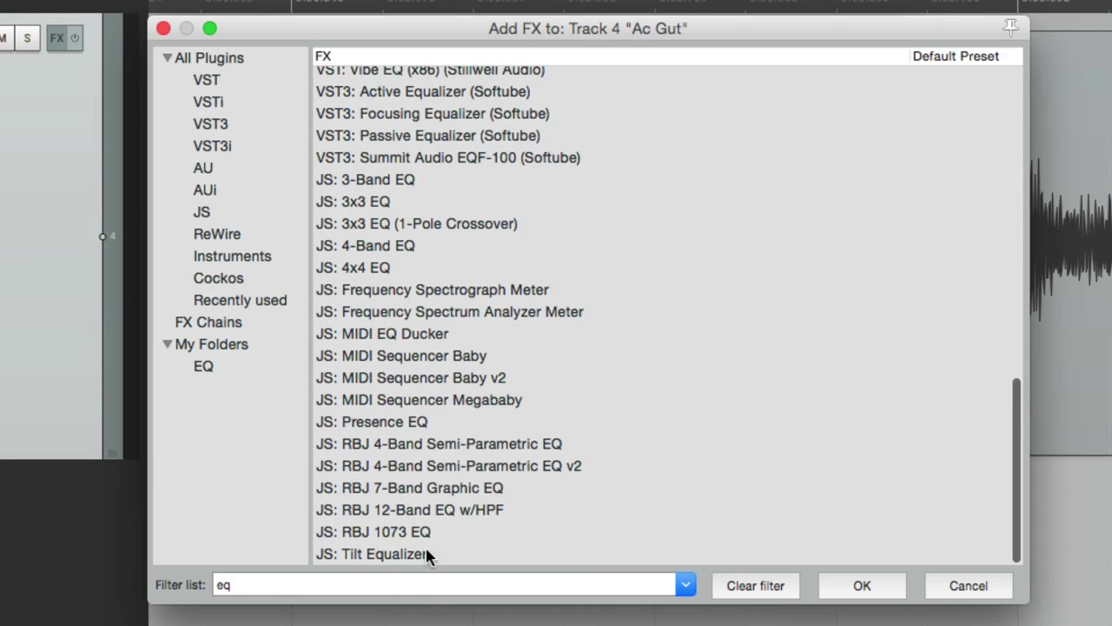
pyautogui.keyDown('shift'); pyautogui.click(428, 552); pyautogui.keyUp('shift')
pyautogui.moveTo(369, 235); pyautogui.dragTo(241, 377)
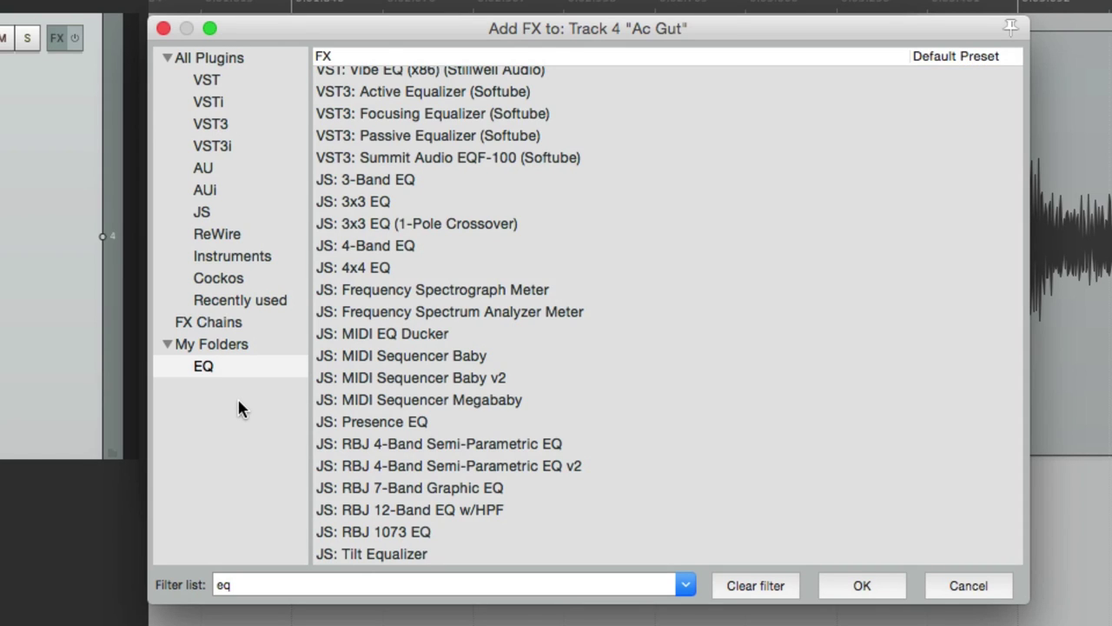
# Step: Examine the contents of the EQ folder, from the JS equalizers up to the AU plugins
pyautogui.scroll(-2, 448, 374)
pyautogui.scroll(2, 447, 374)
pyautogui.click(409, 181)
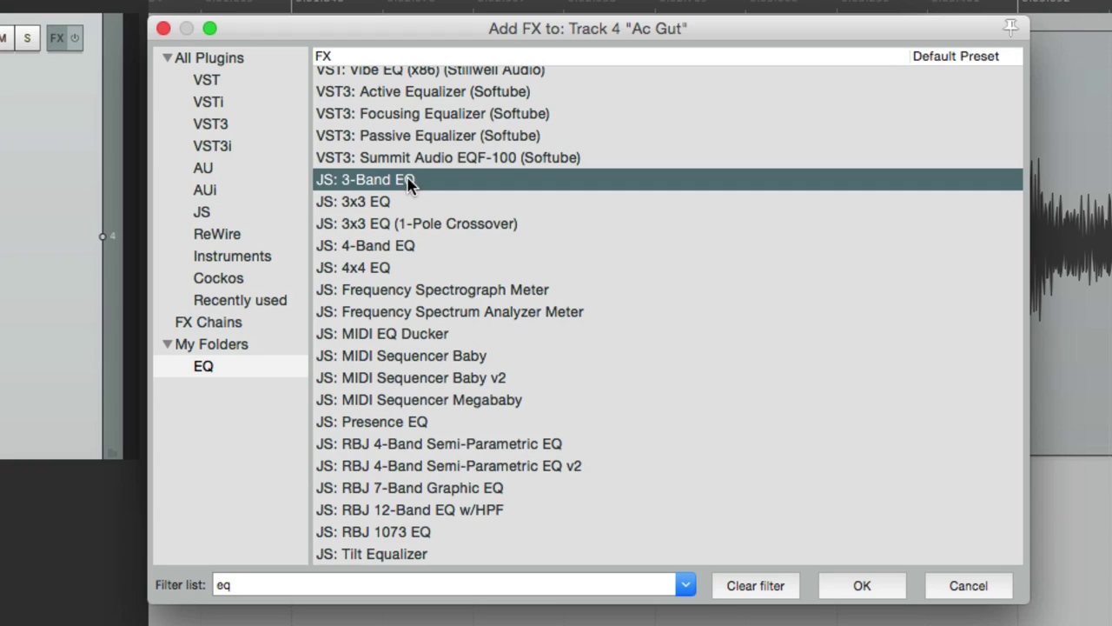
pyautogui.scroll(-1, 455, 303)
pyautogui.scroll(1, 435, 418)
pyautogui.keyDown('shift'); pyautogui.click(410, 555); pyautogui.keyUp('shift')
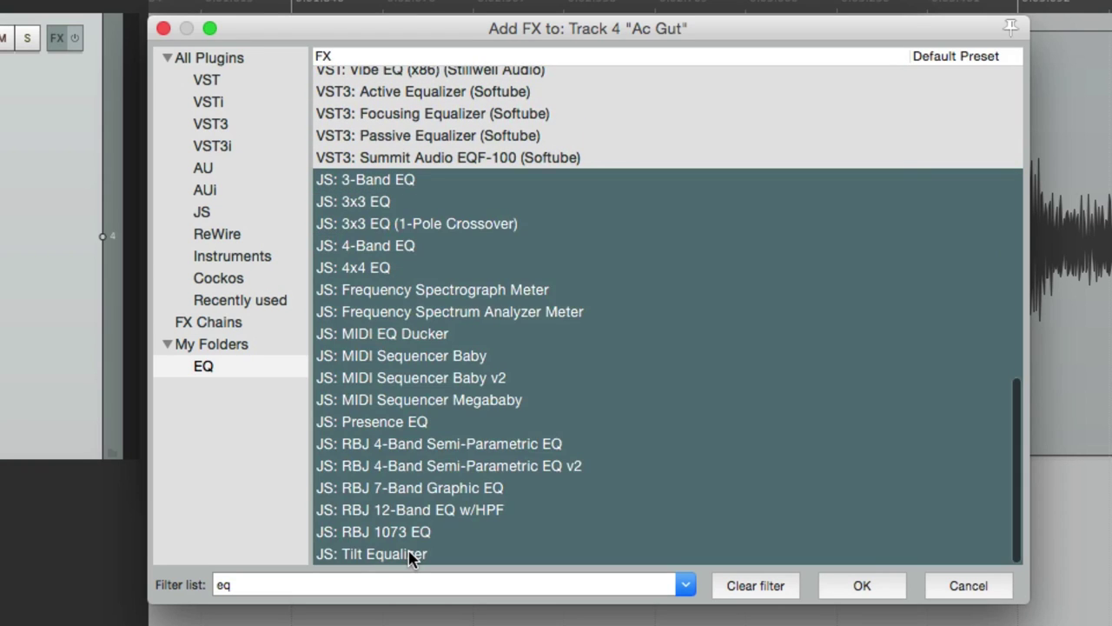
pyautogui.scroll(15, 472, 435)
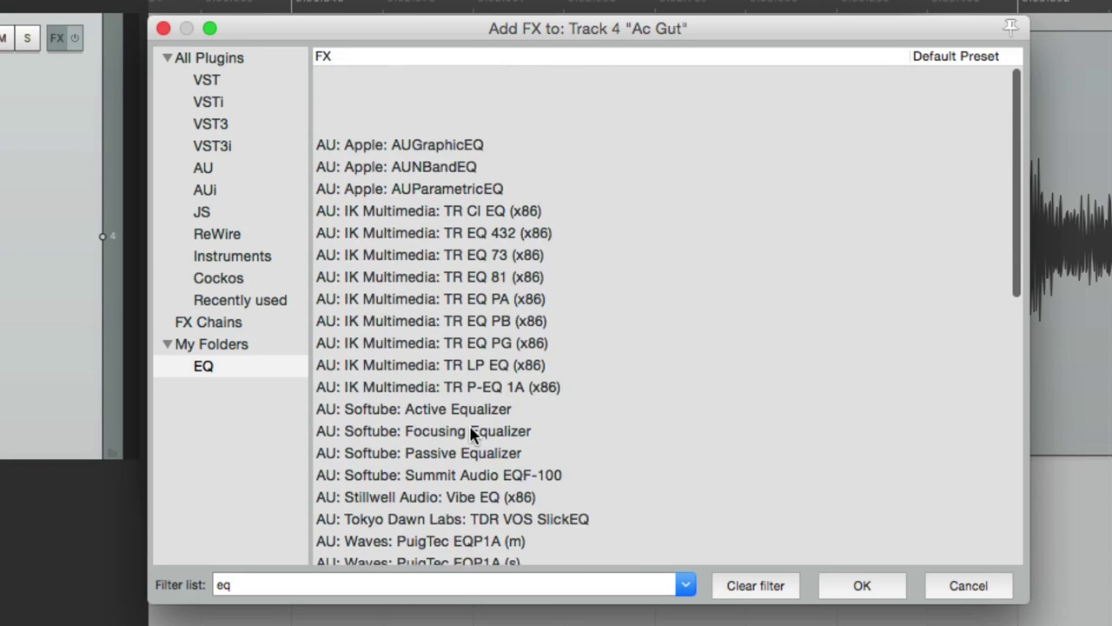
pyautogui.click(226, 366)
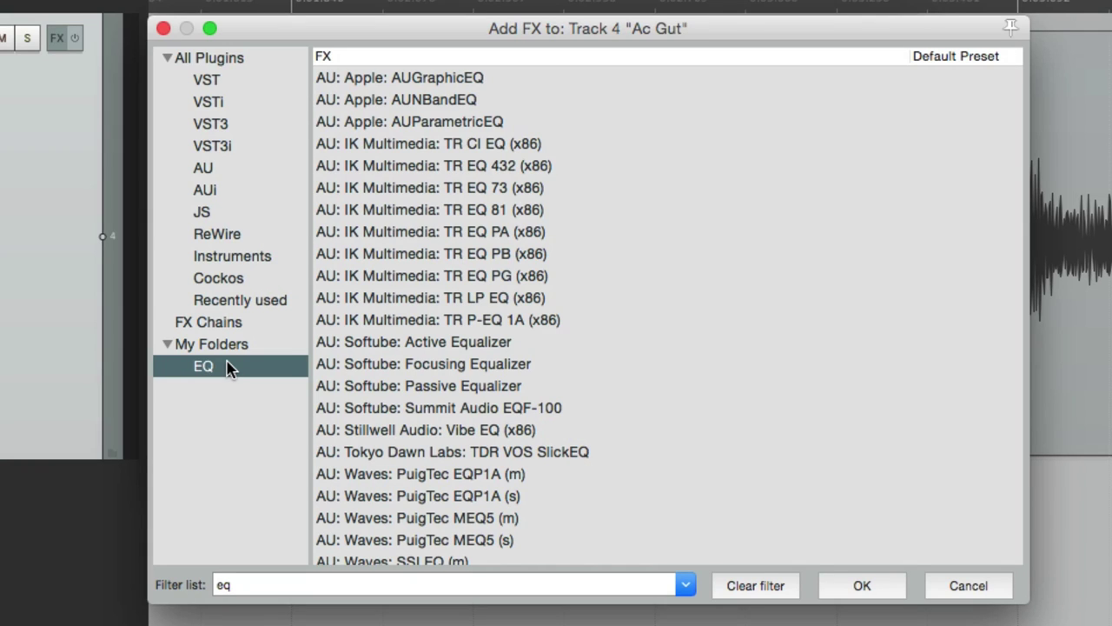
# Step: Create a new folder named Comp under My Folders
pyautogui.rightClick(227, 397)
pyautogui.click(245, 418)
pyautogui.write('Comp')
pyautogui.press('Return')
# Step: Filter the plugins by "comp" and add all the matches, Big Blue Compressor through MIDI Velocity Scaler/Compressor, to the Comp folder
pyautogui.doubleClick(232, 589)
pyautogui.write('comp')
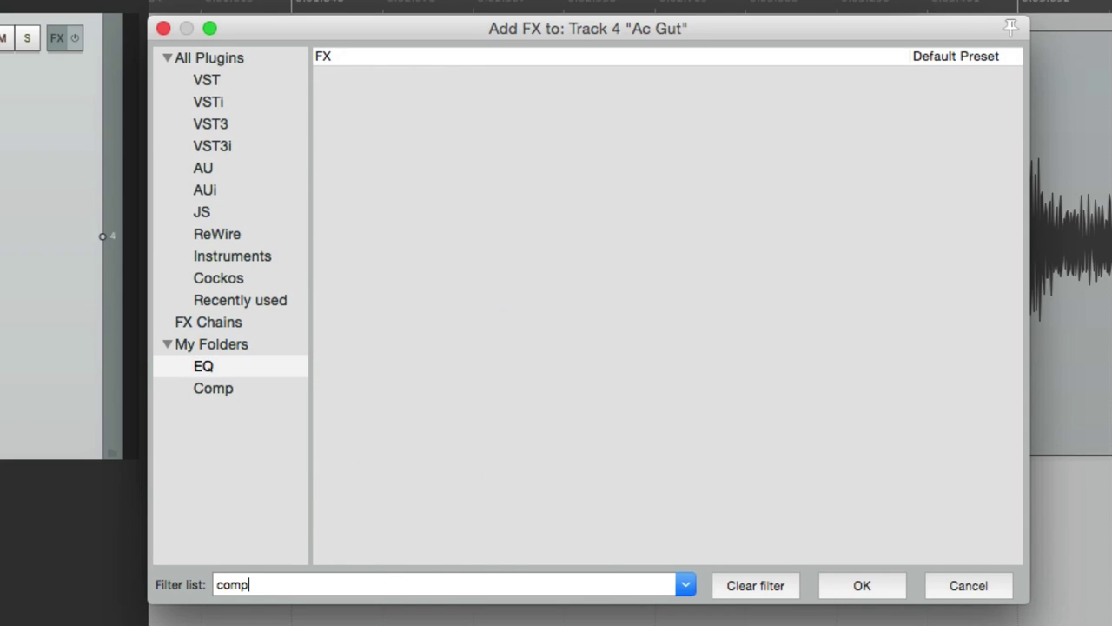
pyautogui.click(452, 76)
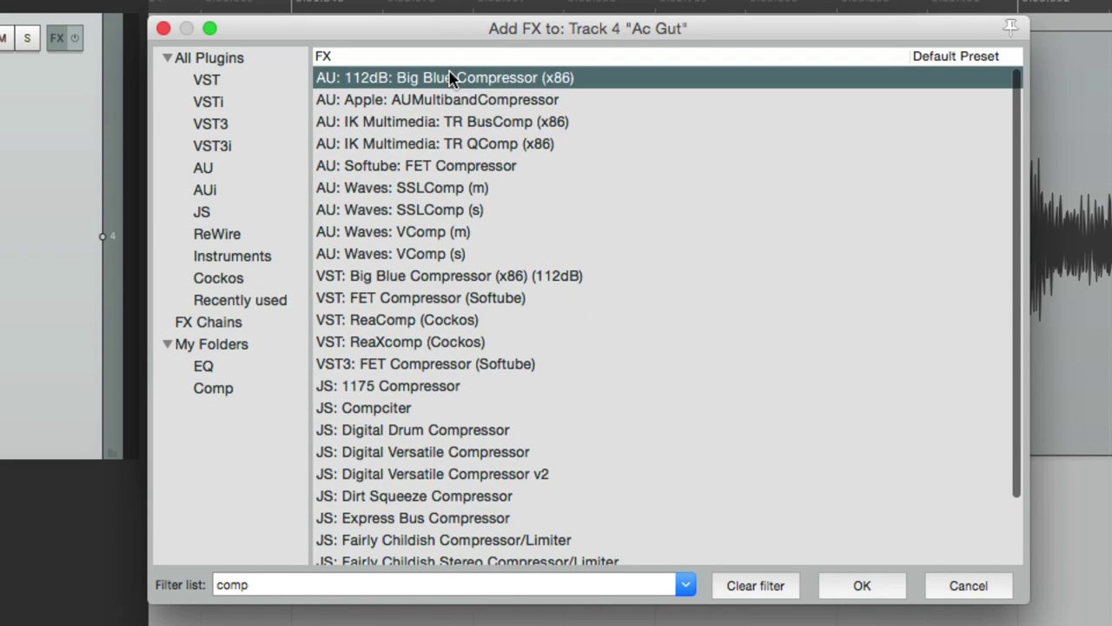
pyautogui.scroll(-3, 514, 309)
pyautogui.keyDown('shift'); pyautogui.click(467, 551); pyautogui.keyUp('shift')
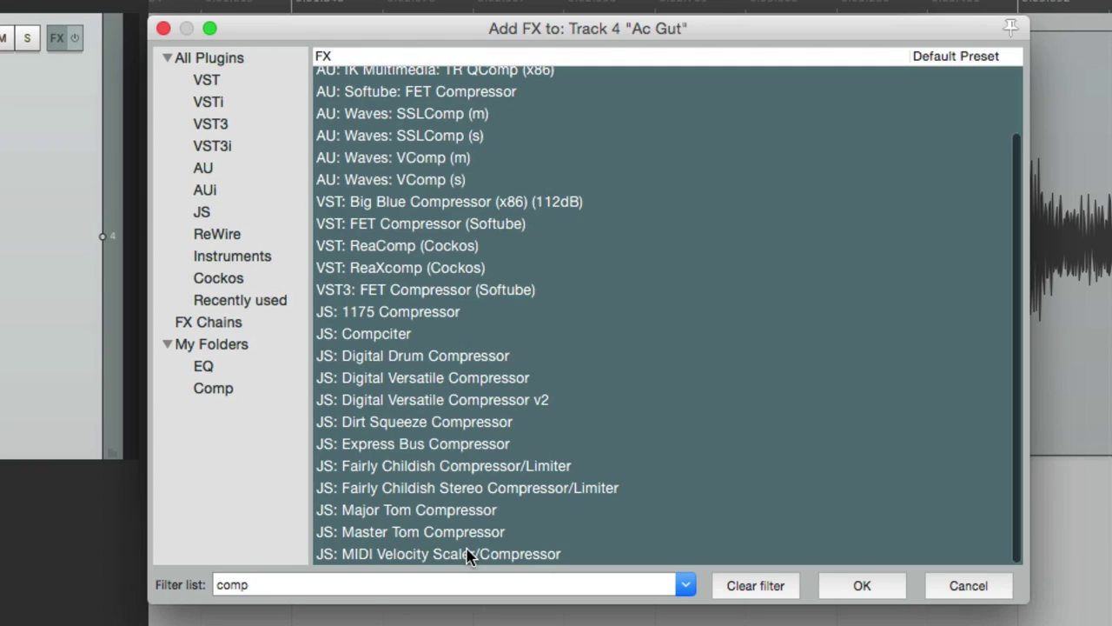
pyautogui.moveTo(417, 289); pyautogui.dragTo(268, 393)
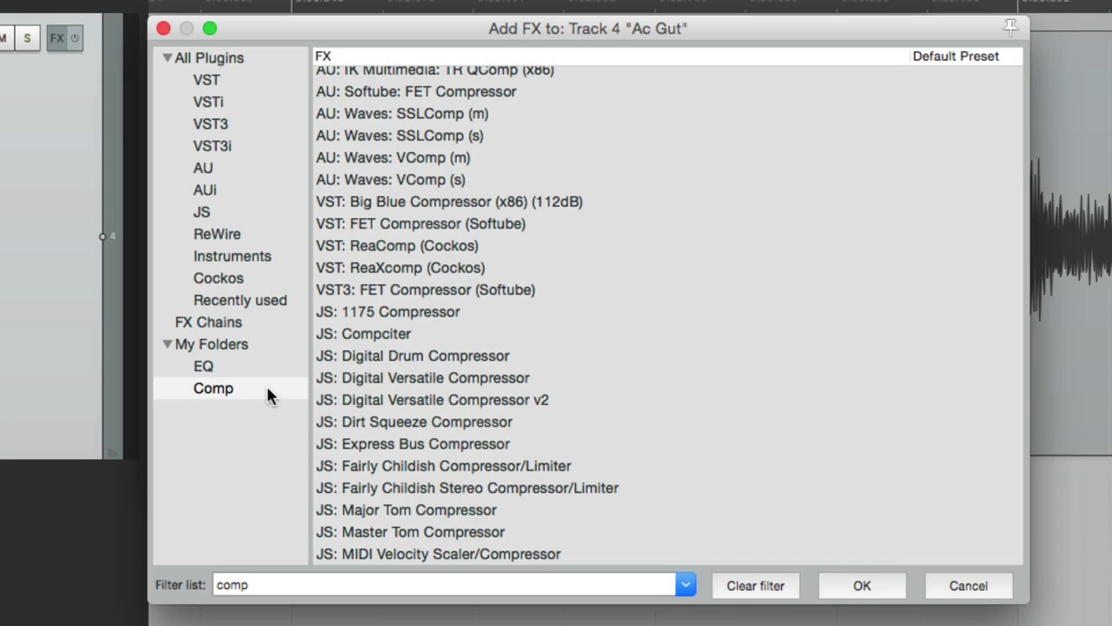
# Step: Clear the plugin filter and create a new folder named Favorites under My Folders
pyautogui.click(747, 588)
pyautogui.rightClick(246, 424)
pyautogui.click(268, 437)
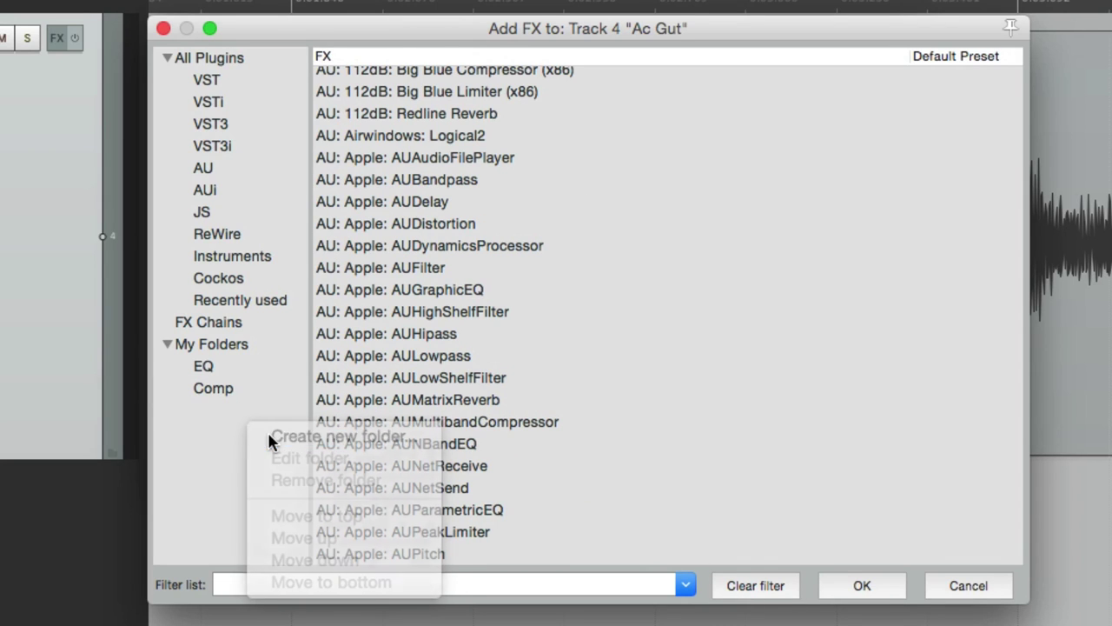
pyautogui.write('Favorites')
pyautogui.press('Return')
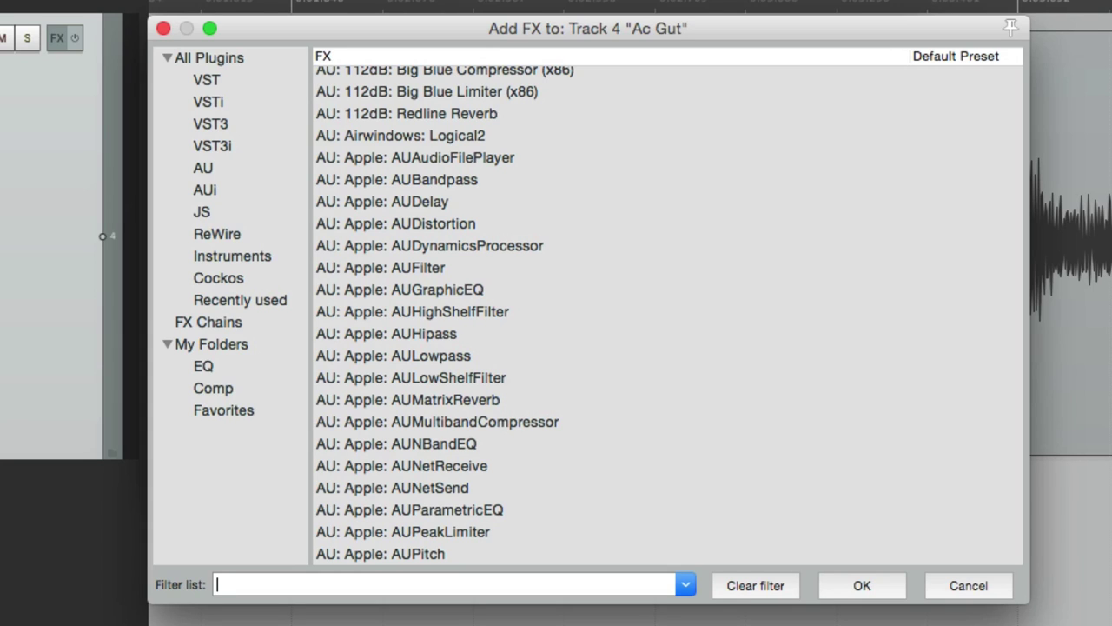
# Step: Add the Cockos plugins ReaComp, ReaDelay, ReaEQ, ReaGate and ReaVerb to the Favorites folder and show that folder
pyautogui.click(268, 280)
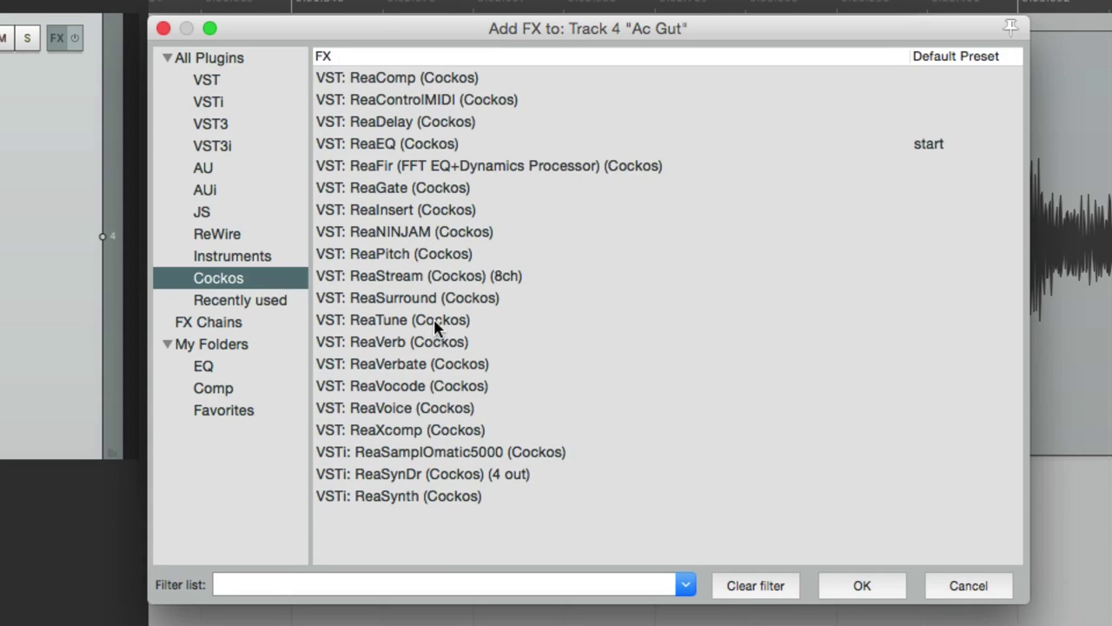
pyautogui.click(425, 79)
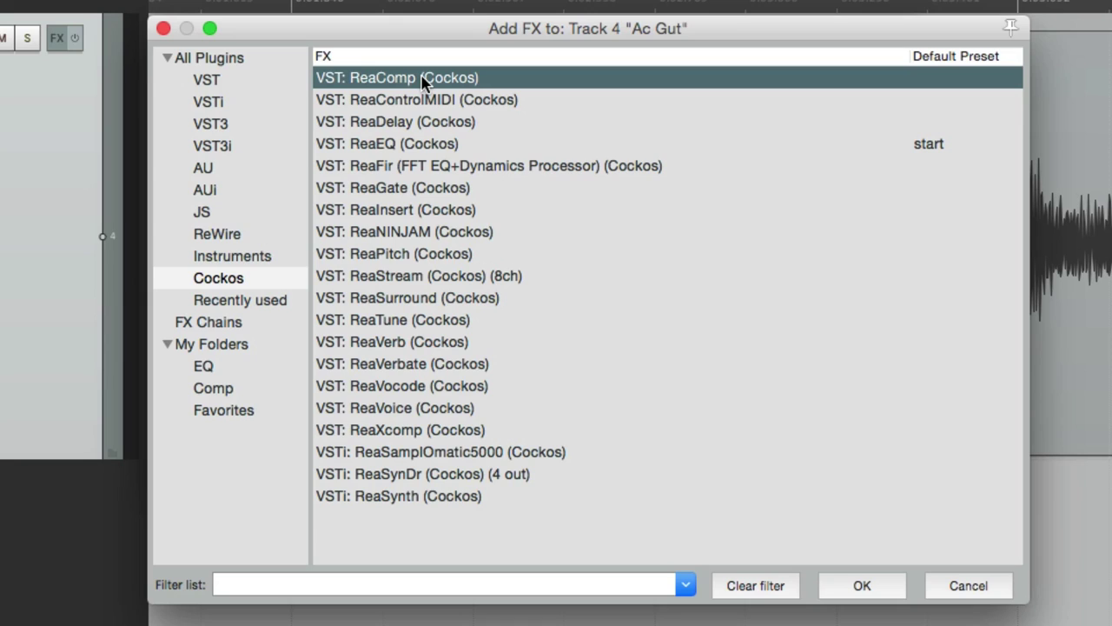
pyautogui.keyDown('super'); pyautogui.click(429, 126); pyautogui.keyUp('super')
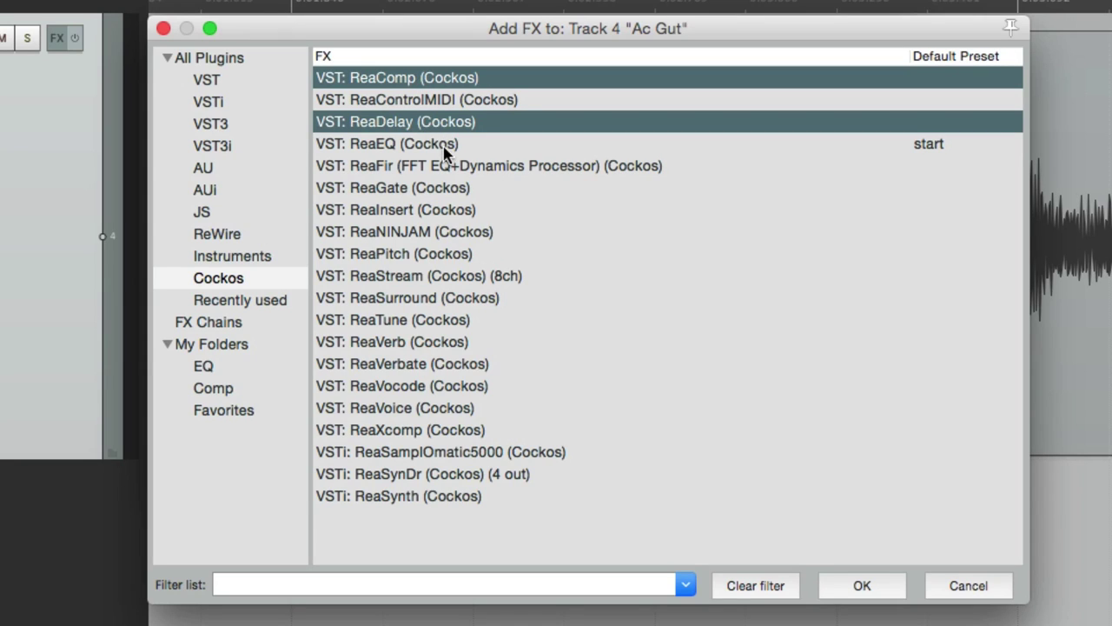
pyautogui.keyDown('super'); pyautogui.click(441, 146); pyautogui.keyUp('super')
pyautogui.keyDown('super'); pyautogui.click(464, 184); pyautogui.keyUp('super')
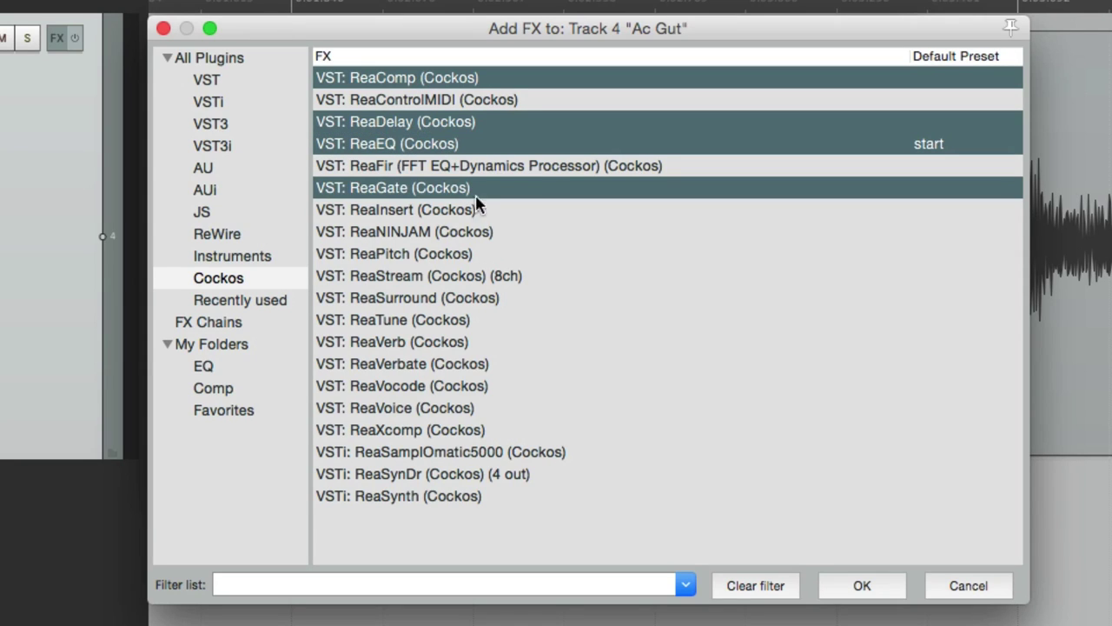
pyautogui.keyDown('super'); pyautogui.click(492, 342); pyautogui.keyUp('super')
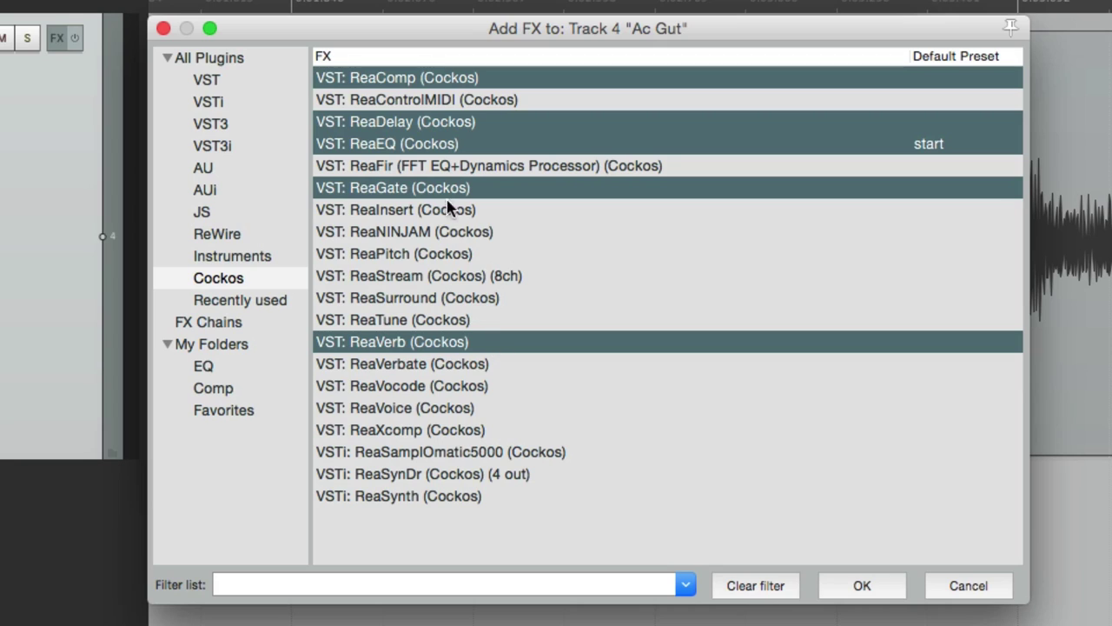
pyautogui.moveTo(443, 191); pyautogui.dragTo(267, 425)
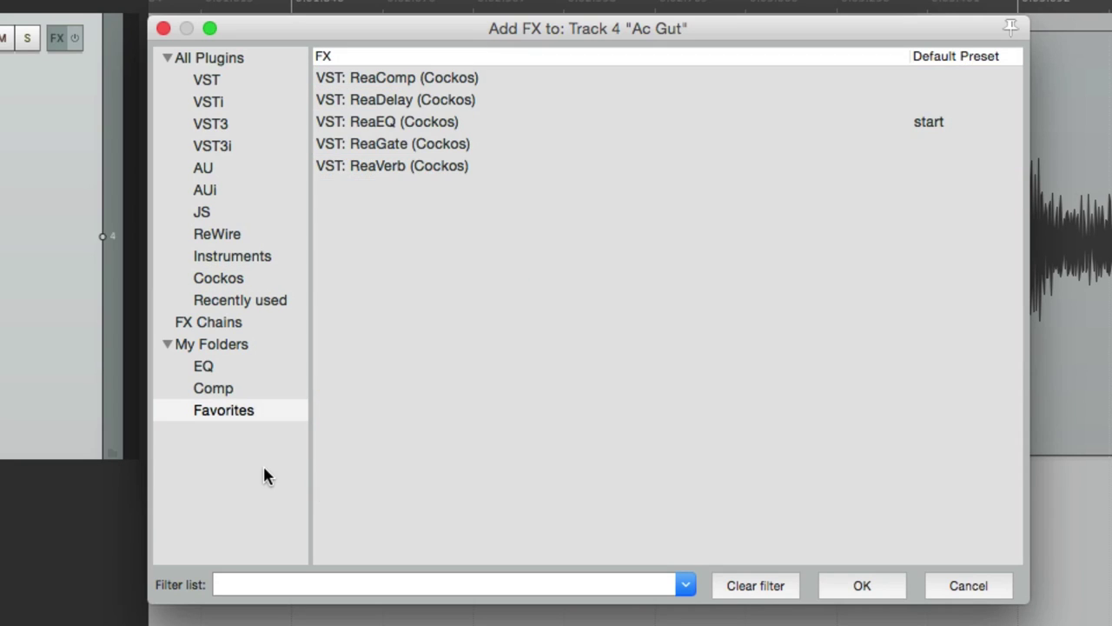
pyautogui.click(256, 416)
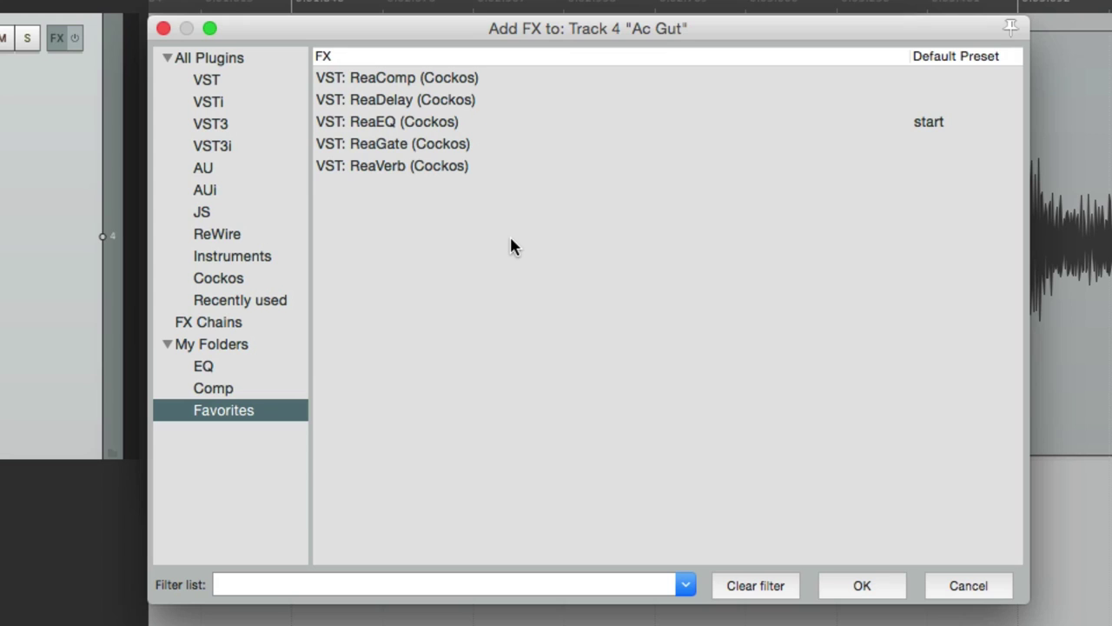
# Step: Create a smart folder named Waves under My Folders with the filter "waves"
pyautogui.rightClick(245, 444)
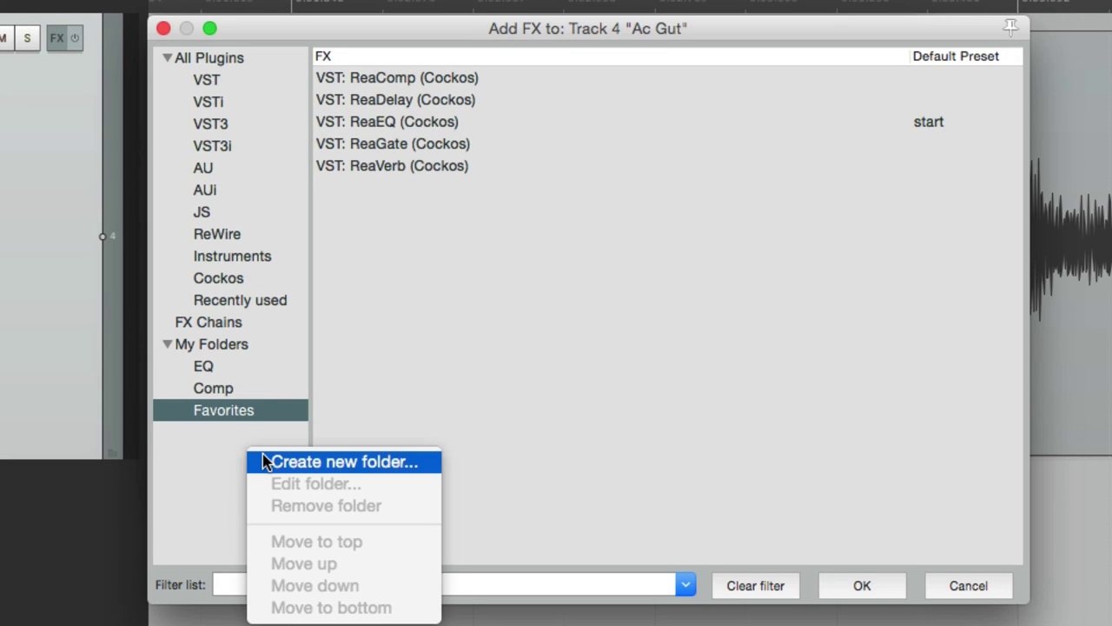
pyautogui.click(263, 460)
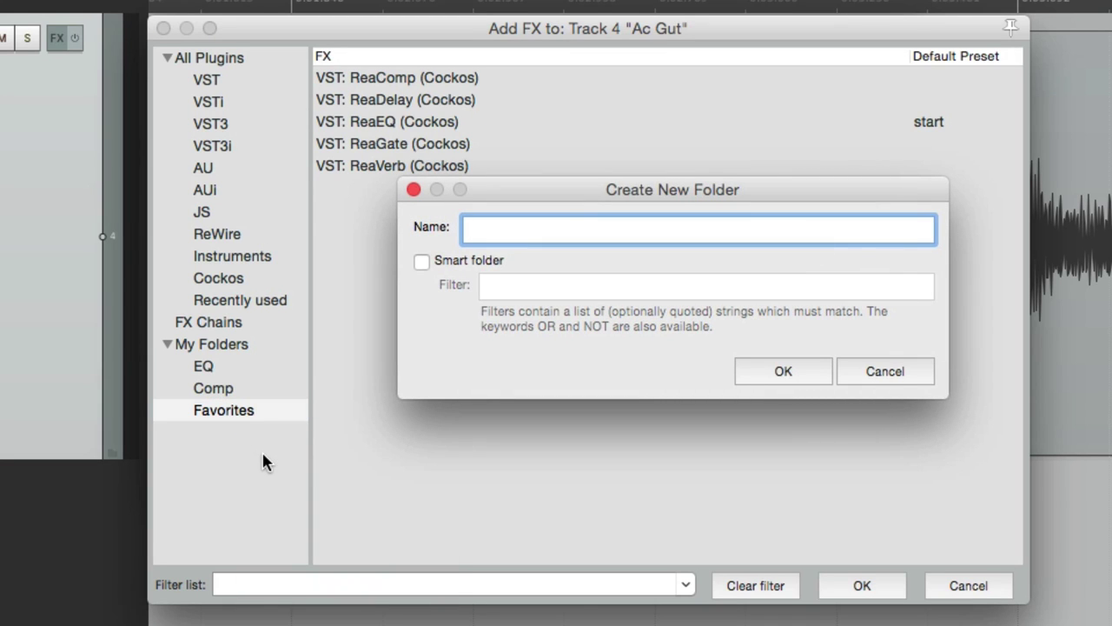
pyautogui.write('Waves')
pyautogui.click(423, 259)
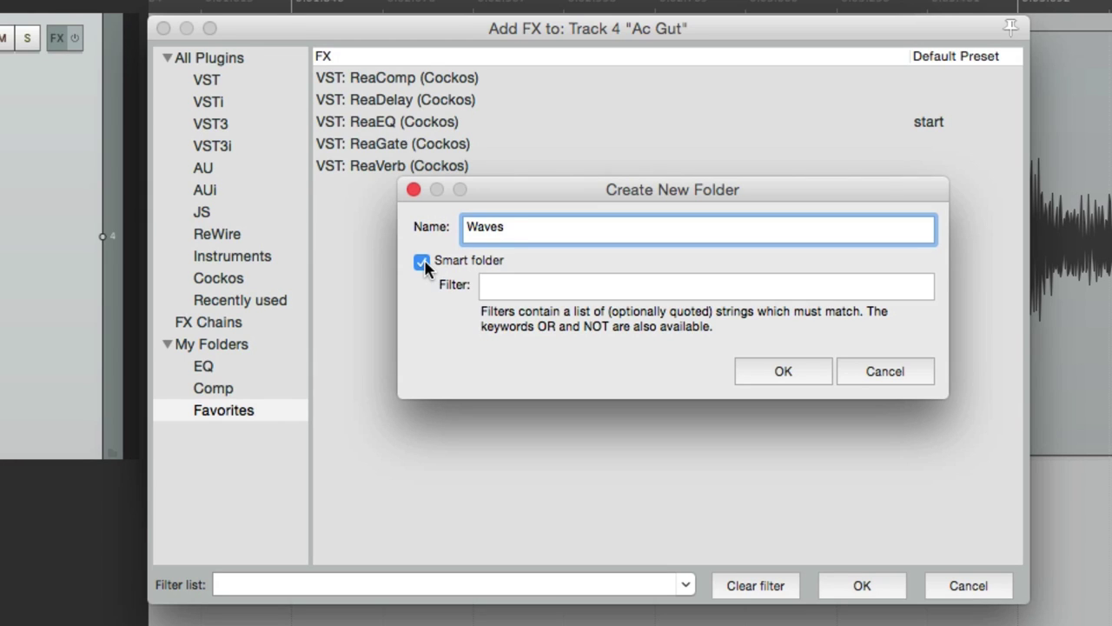
pyautogui.click(520, 285)
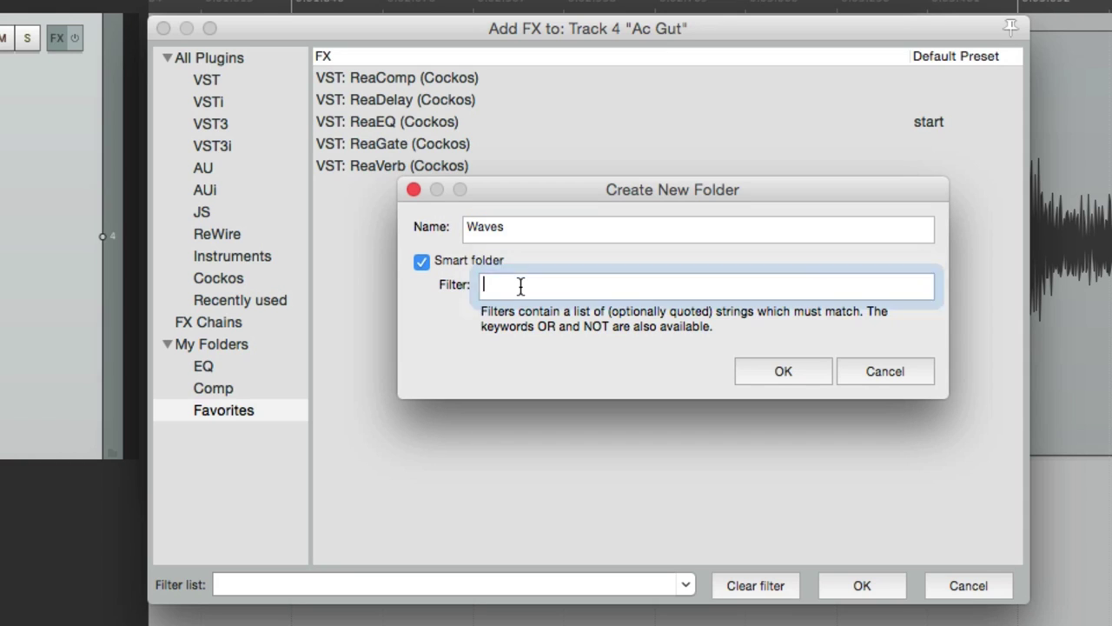
pyautogui.write('waves')
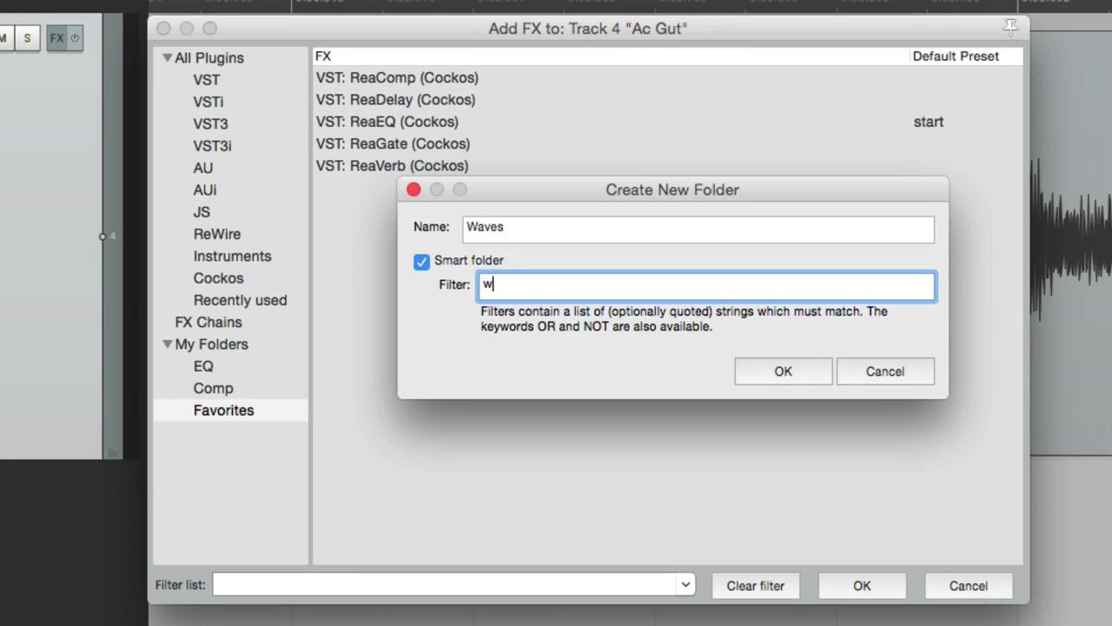
pyautogui.click(780, 377)
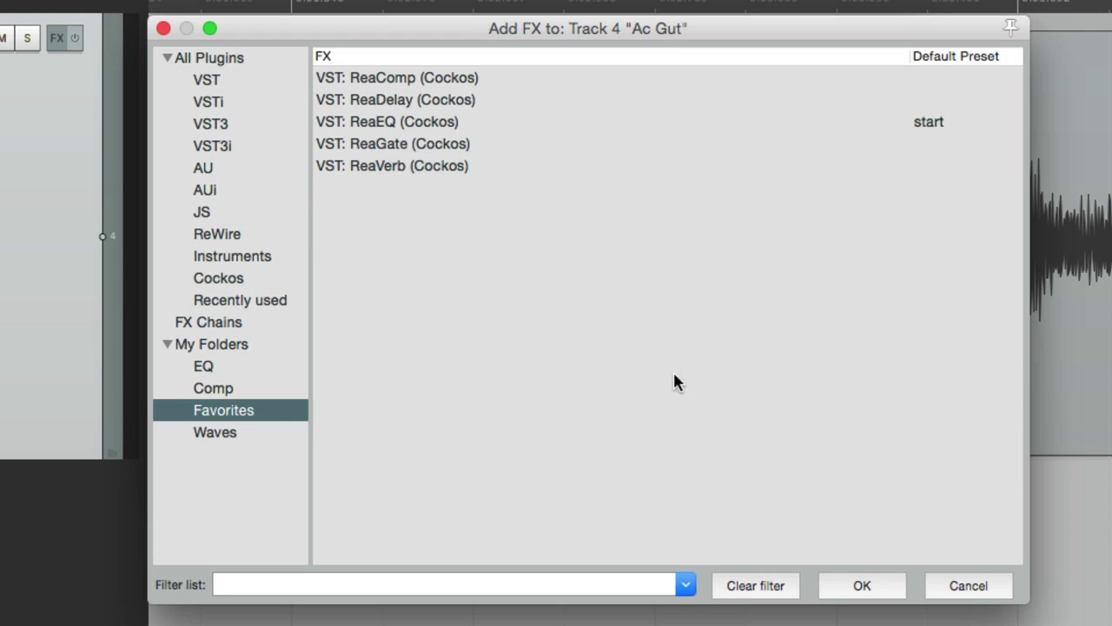
# Step: Look through the Waves smart folder's plugins and compare them with the other custom folders' contents
pyautogui.click(261, 448)
pyautogui.click(254, 437)
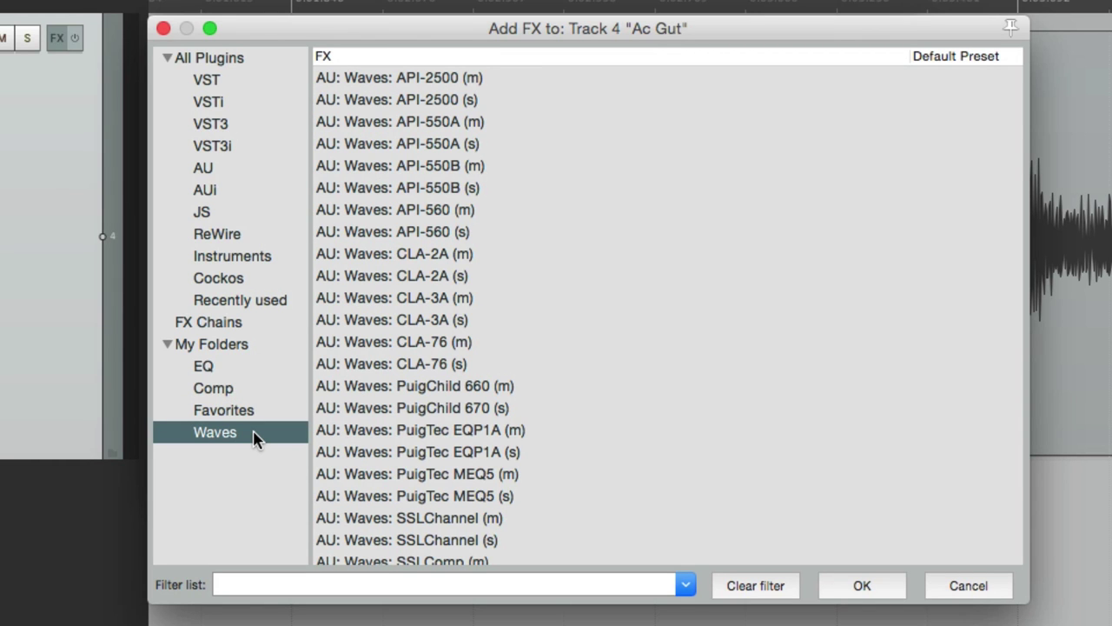
pyautogui.scroll(-10, 596, 130)
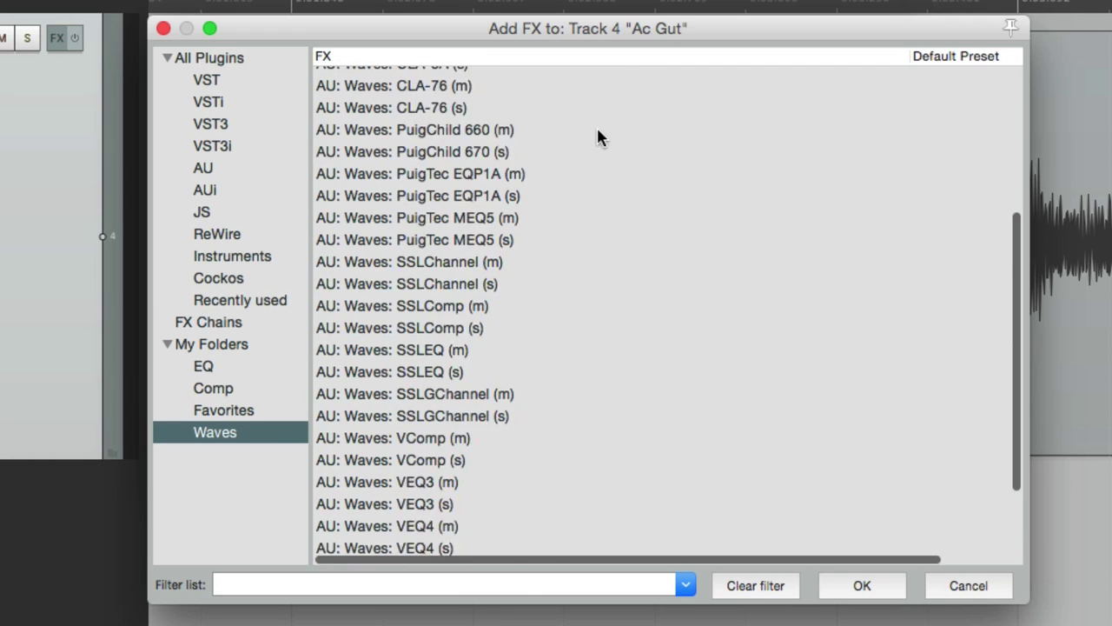
pyautogui.scroll(10, 596, 130)
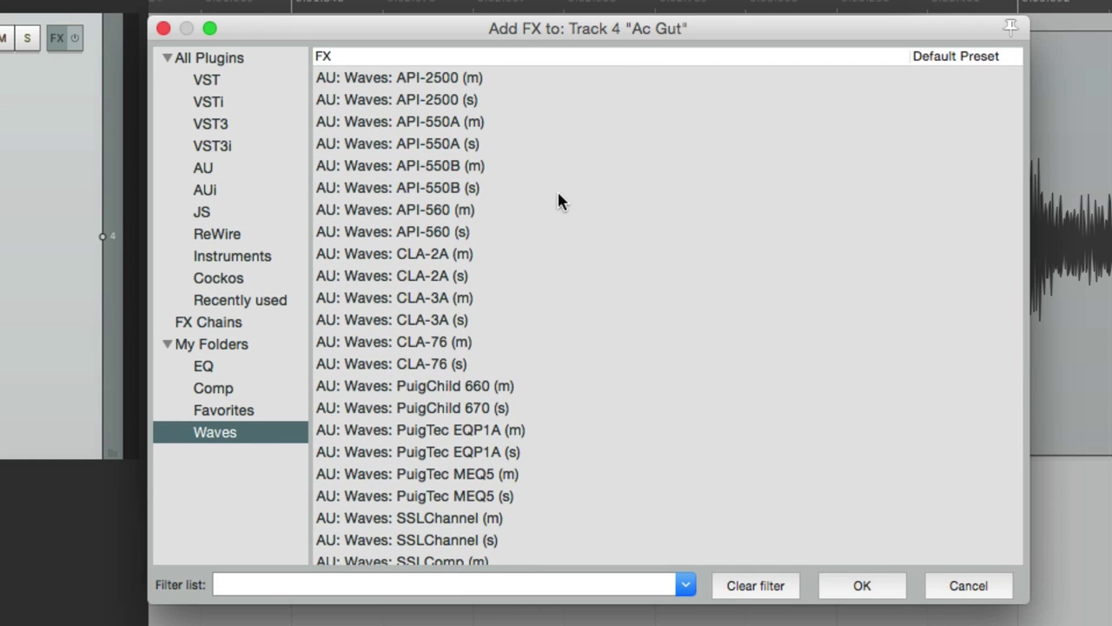
pyautogui.click(272, 370)
pyautogui.click(276, 393)
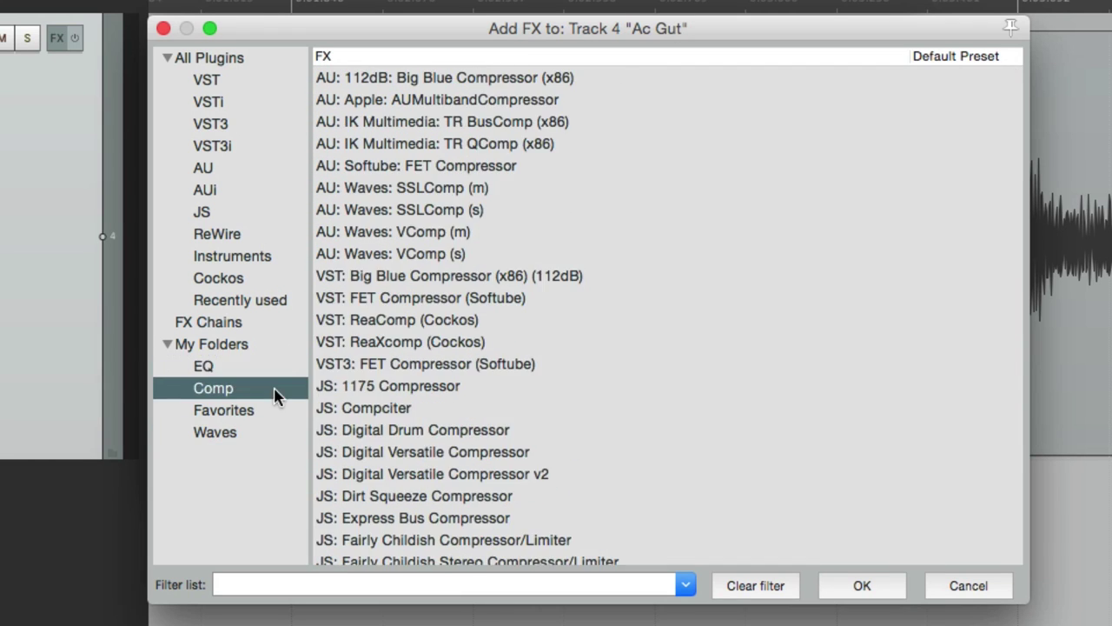
pyautogui.click(286, 415)
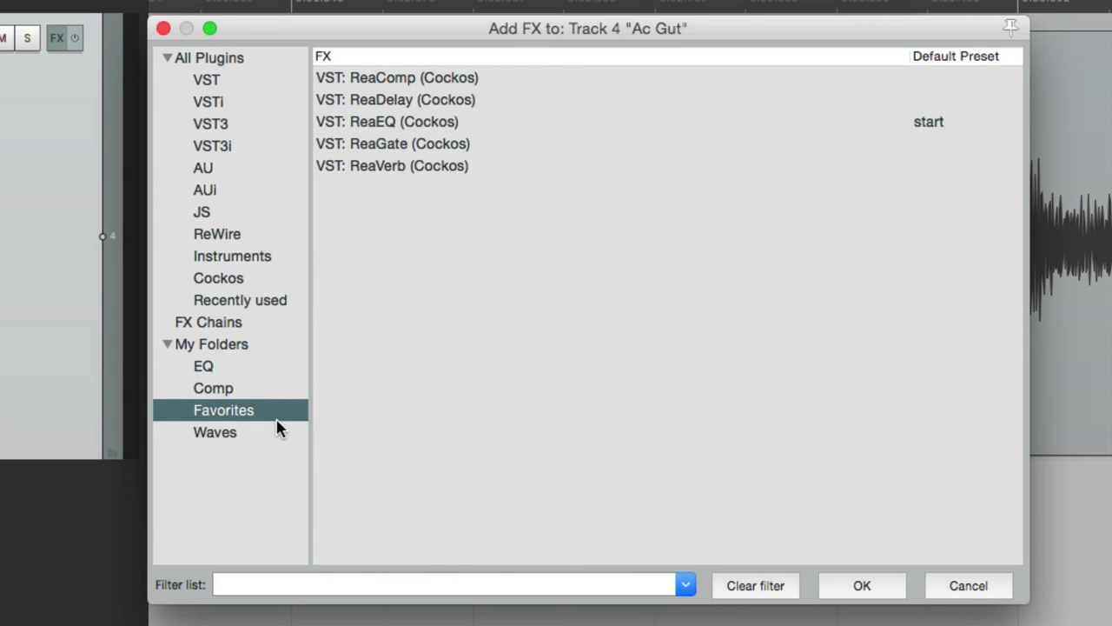
pyautogui.click(271, 434)
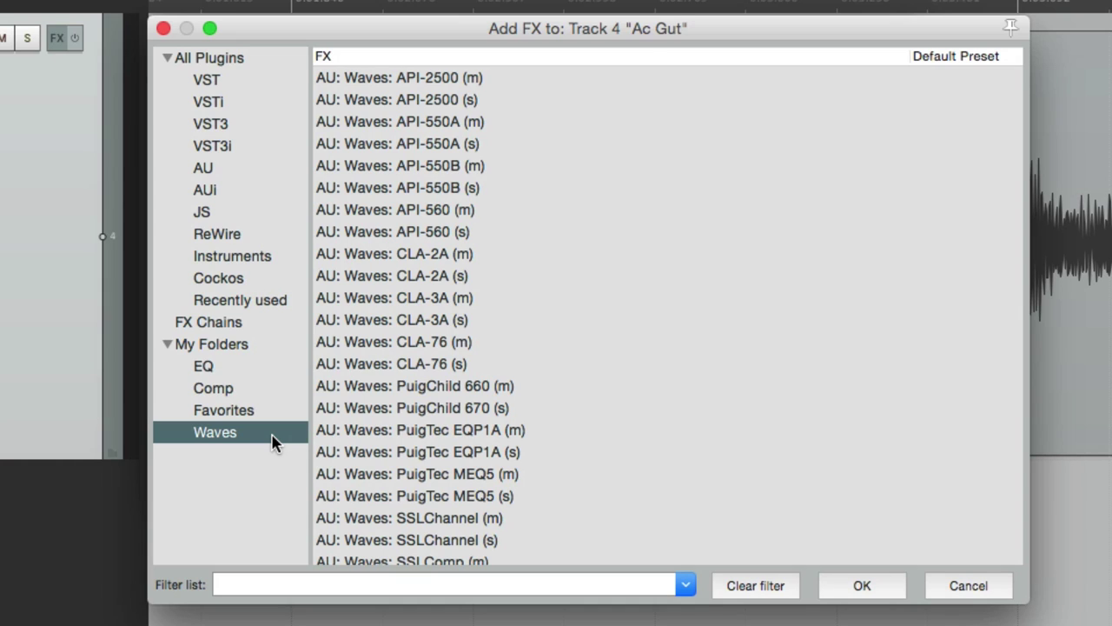
# Step: Add ReaEQ from the Favorites folder to the Ac Gut track
pyautogui.click(277, 417)
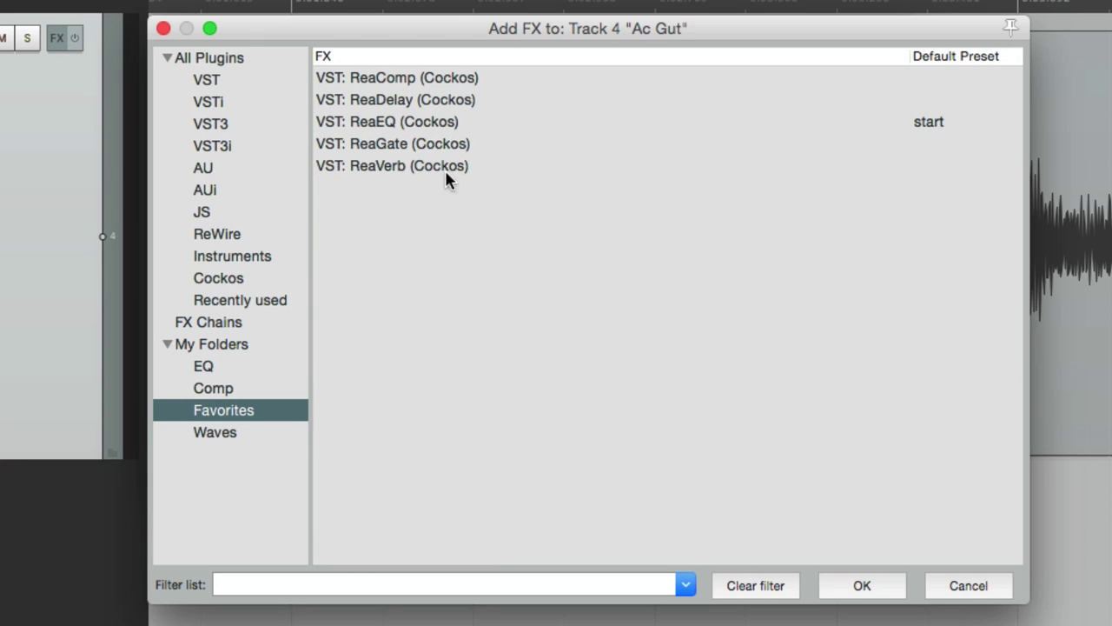
pyautogui.doubleClick(425, 126)
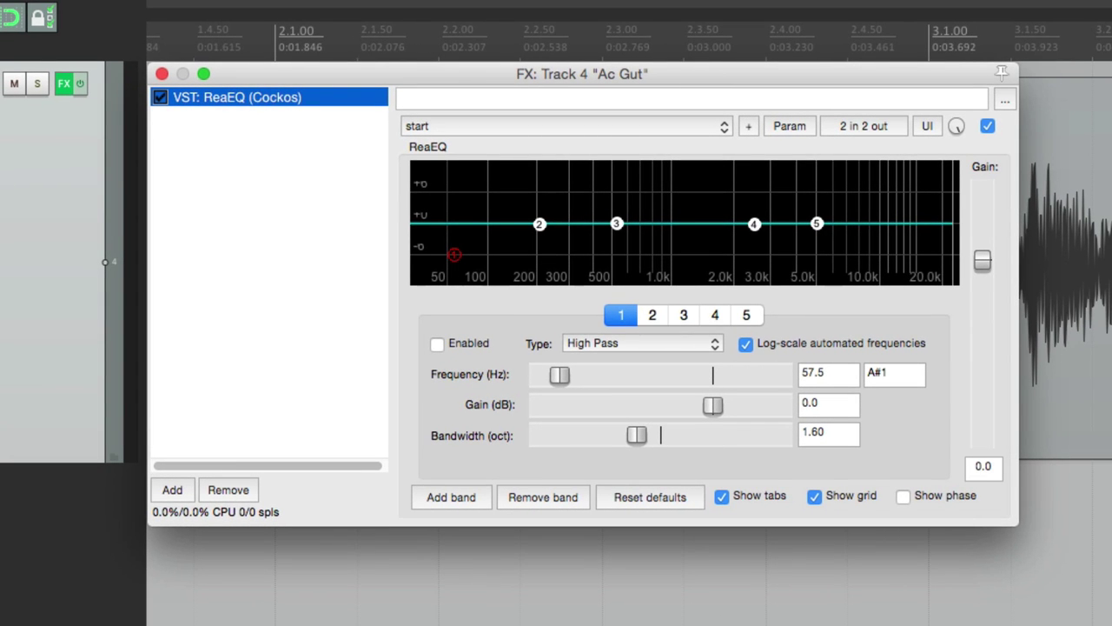
# Step: Bypass and re-enable ReaEQ, and view its preset list without changing the preset
pyautogui.click(162, 117)
pyautogui.click(160, 98)
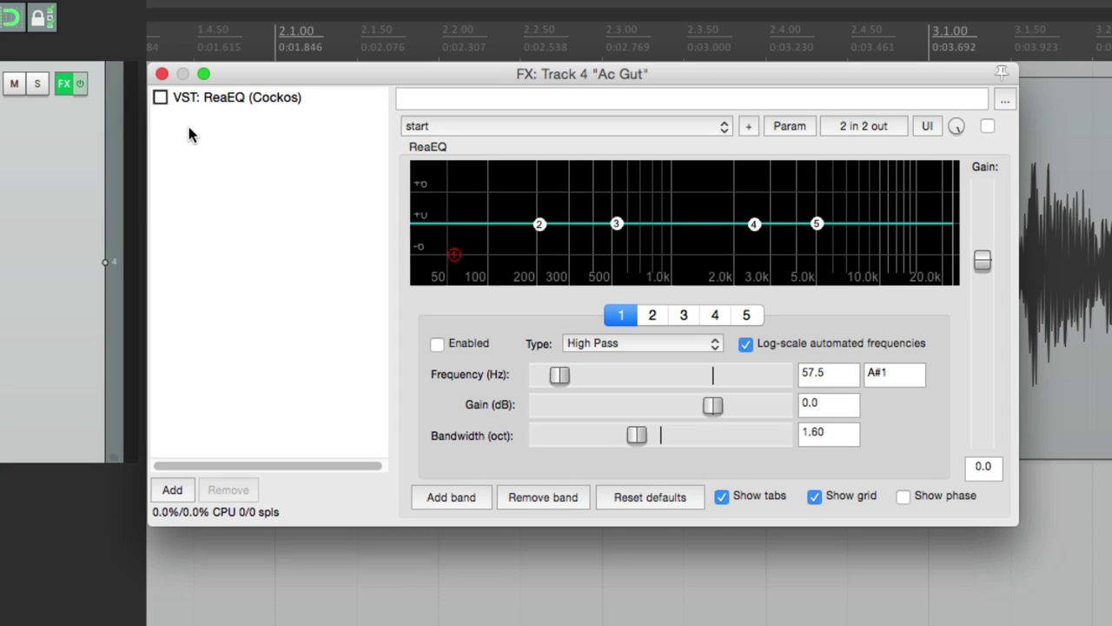
pyautogui.click(160, 97)
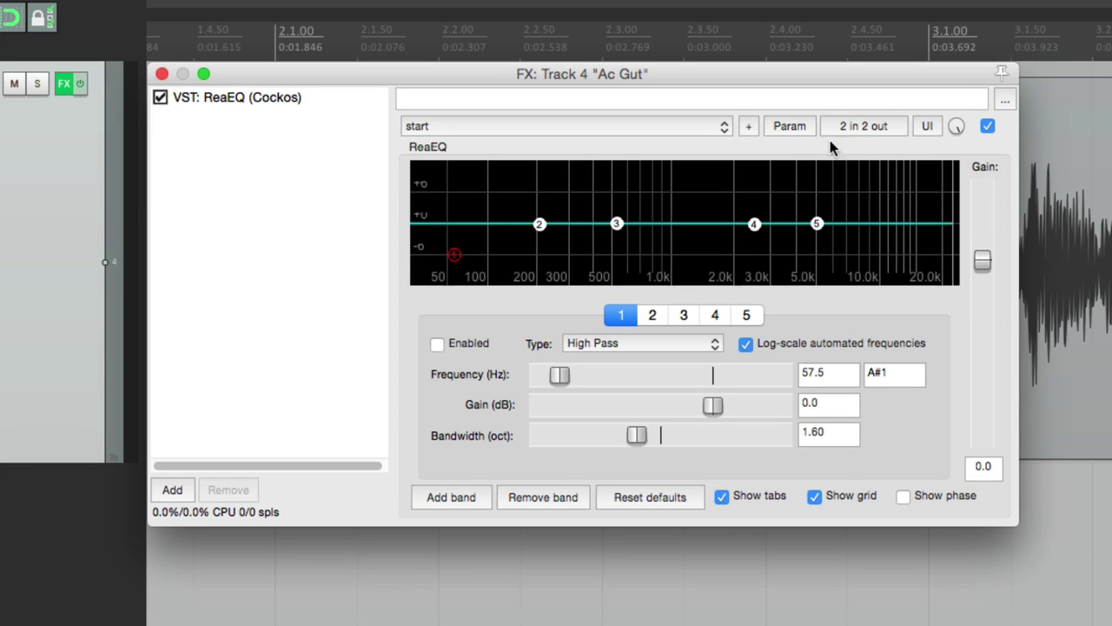
pyautogui.click(987, 126)
pyautogui.click(986, 126)
pyautogui.click(538, 126)
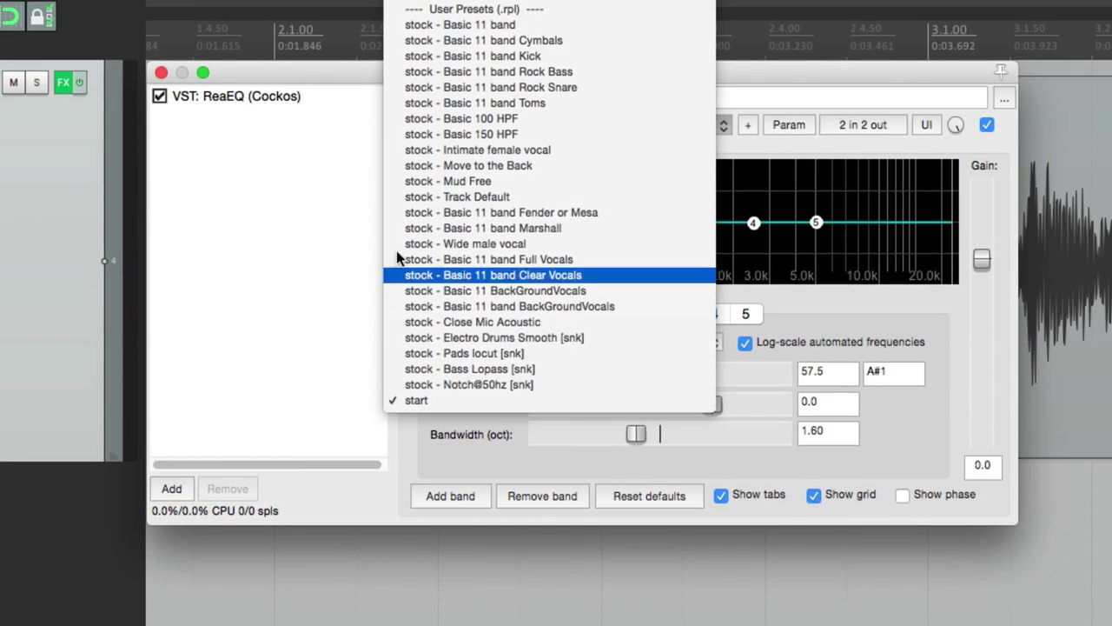
pyautogui.click(276, 264)
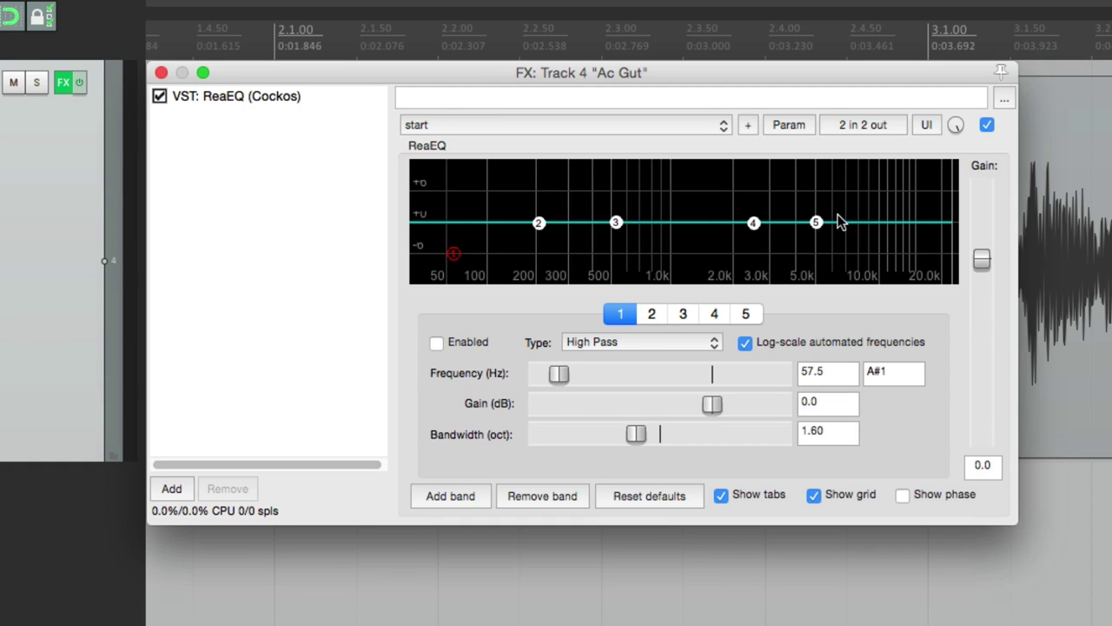
# Step: Add ReaComp from the Favorites folder after ReaEQ in the chain, and switch between the two plugins' settings
pyautogui.click(179, 488)
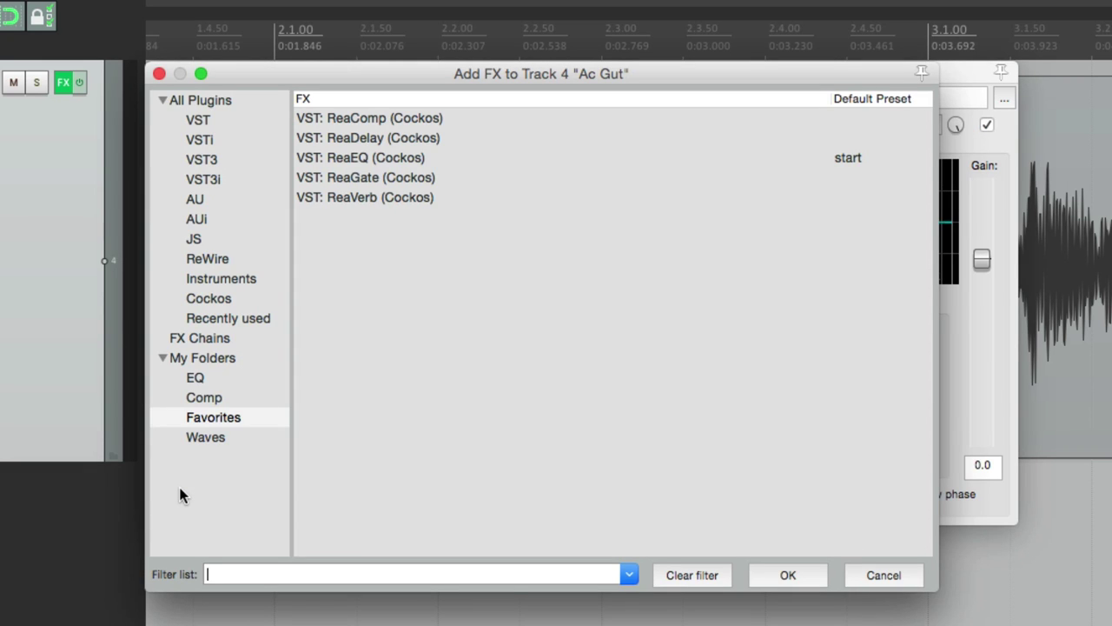
pyautogui.doubleClick(364, 120)
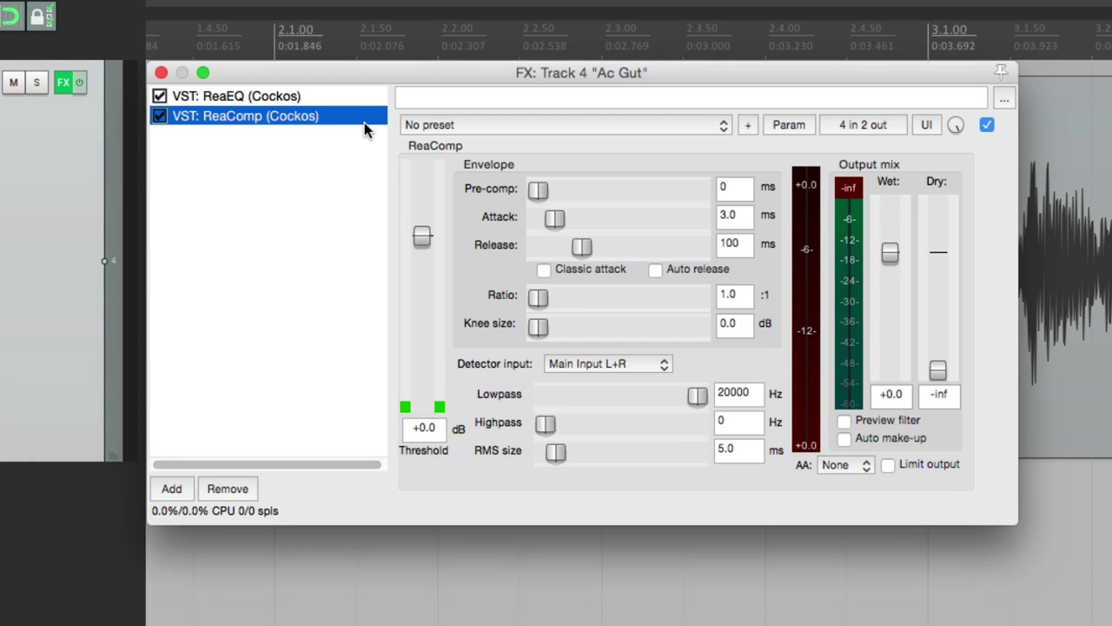
pyautogui.click(308, 99)
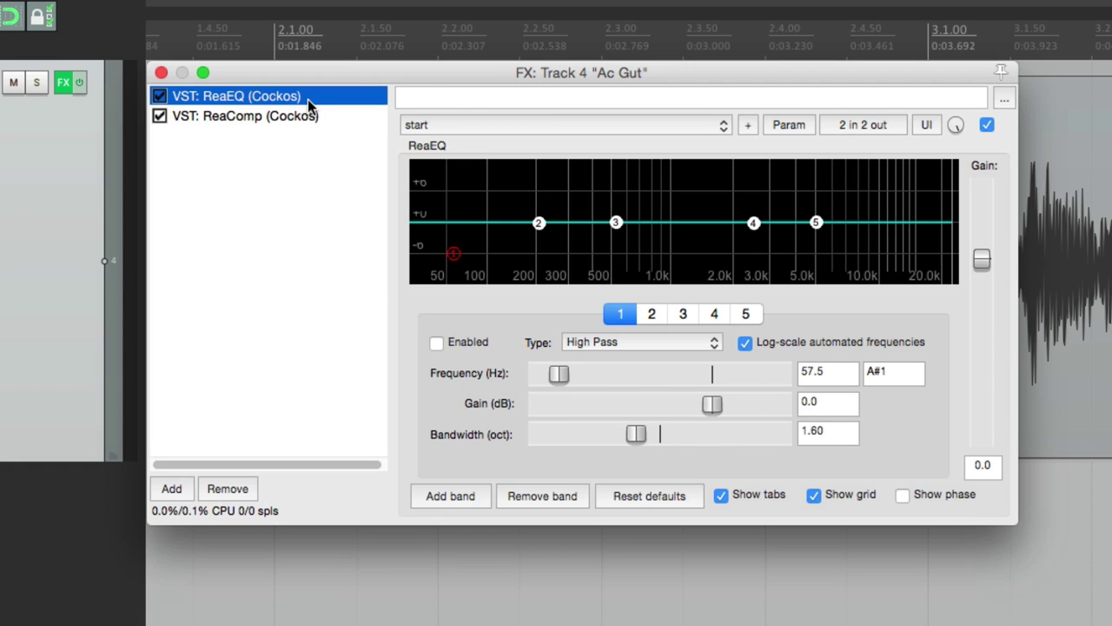
pyautogui.click(334, 116)
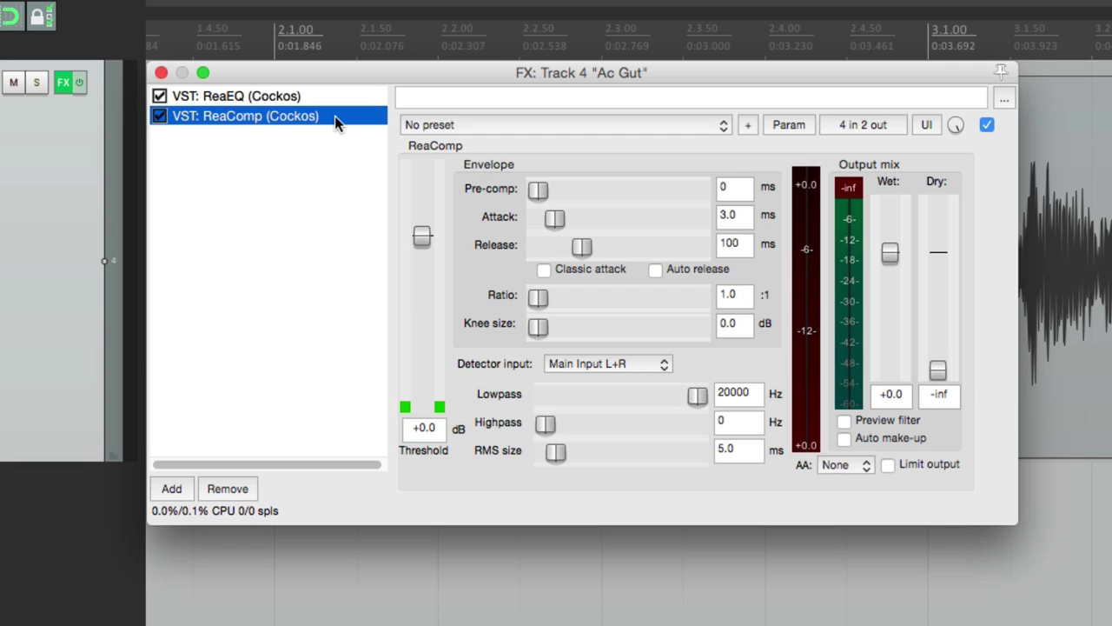
# Step: Move ReaEQ below ReaComp in the FX chain, and restore the original order
pyautogui.moveTo(323, 97); pyautogui.dragTo(326, 174)
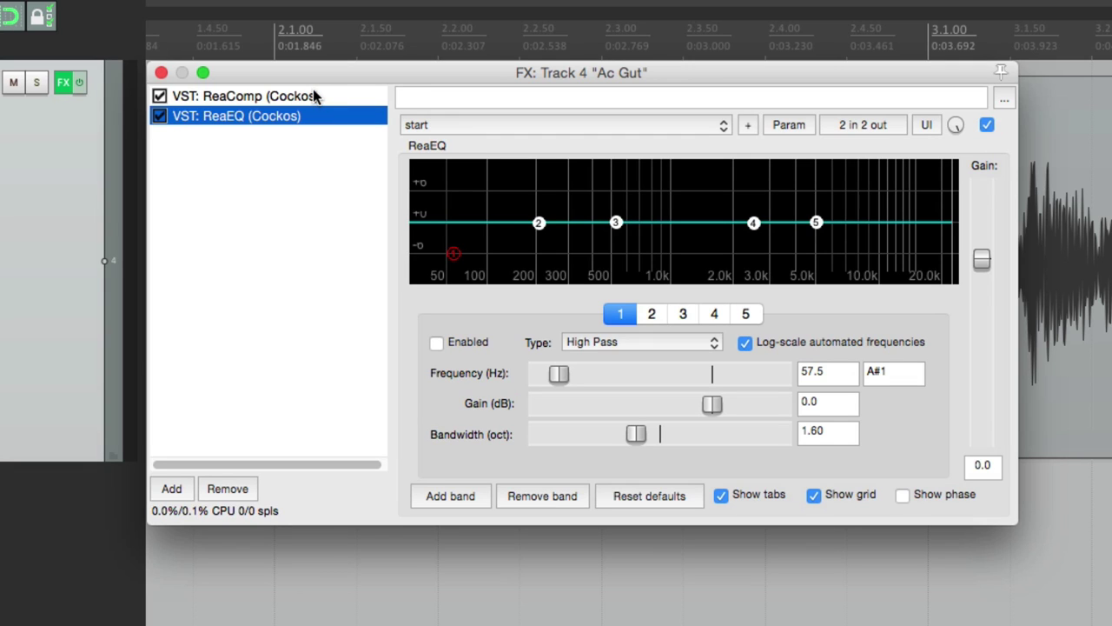
pyautogui.moveTo(314, 97); pyautogui.dragTo(318, 157)
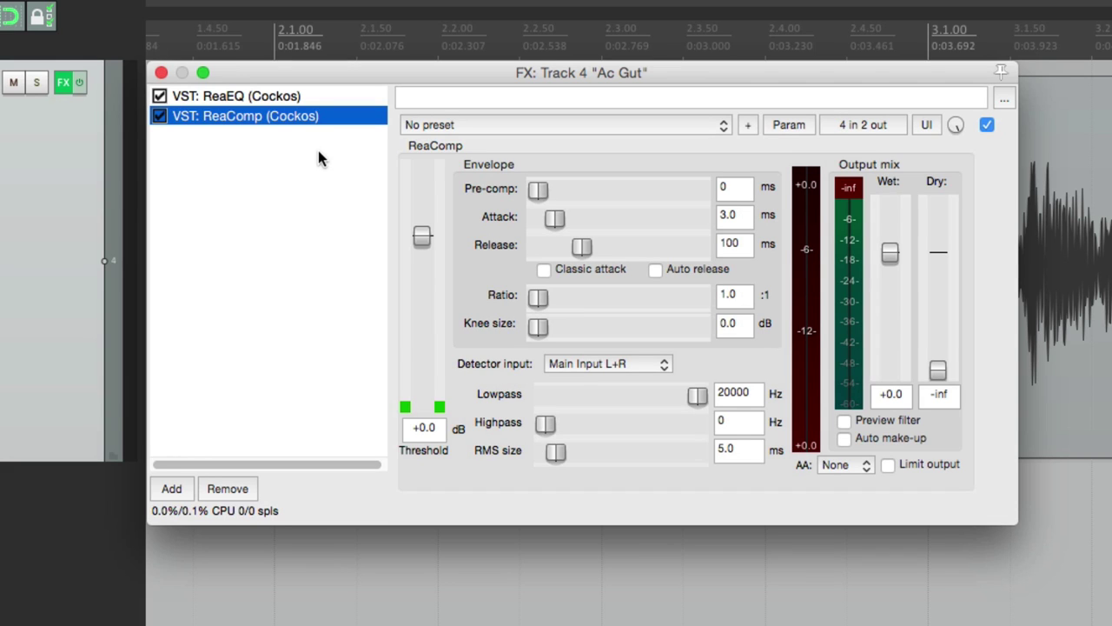
# Step: Float ReaEQ and ReaComp in their own windows, close the FX chain window and arrange the two plugins side by side
pyautogui.doubleClick(286, 100)
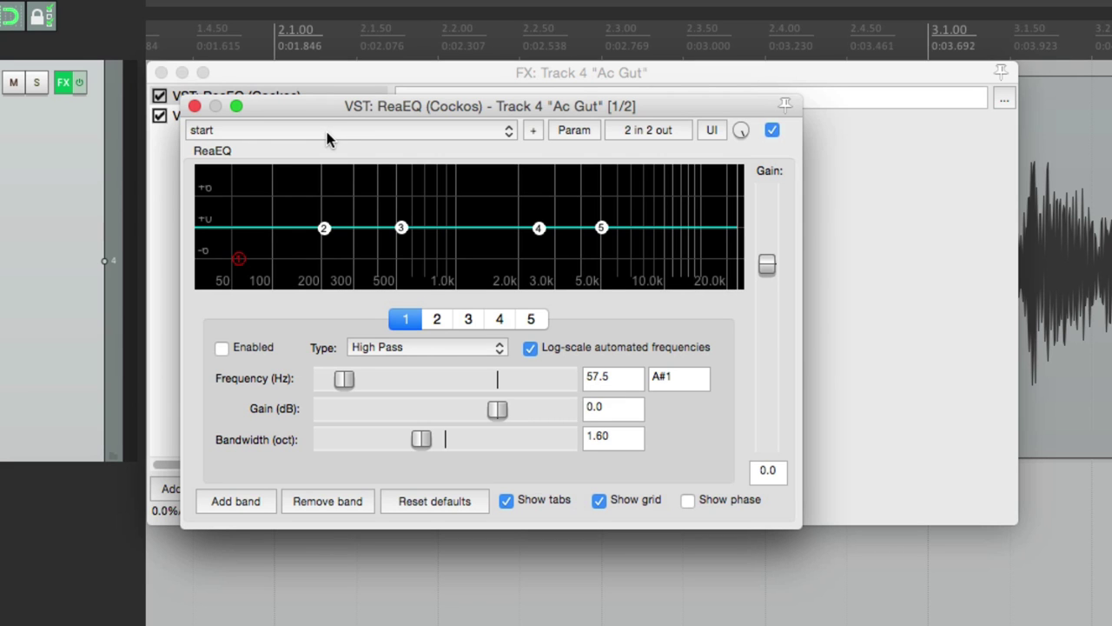
pyautogui.moveTo(322, 98); pyautogui.dragTo(730, 103)
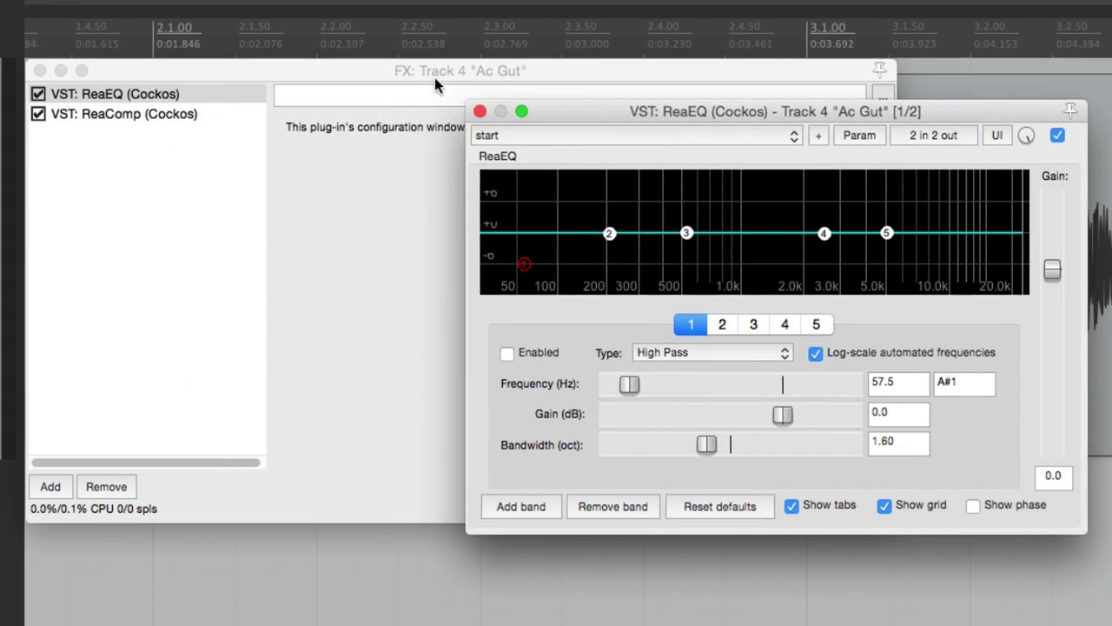
pyautogui.click(290, 157)
pyautogui.doubleClick(156, 114)
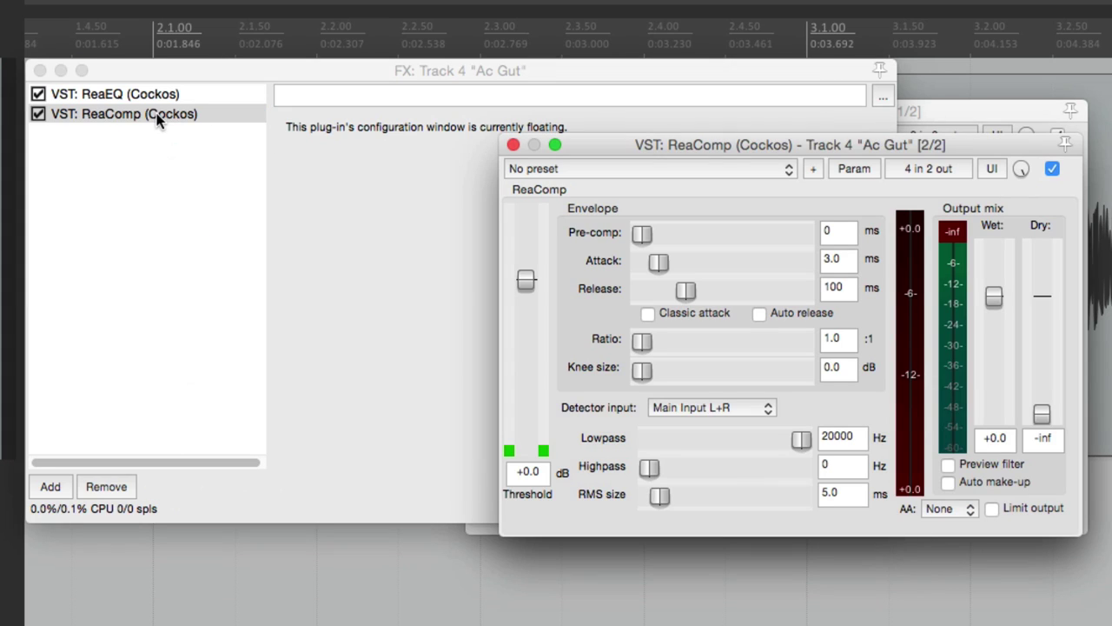
pyautogui.click(40, 70)
pyautogui.moveTo(592, 155); pyautogui.dragTo(142, 79)
pyautogui.moveTo(649, 112); pyautogui.dragTo(783, 74)
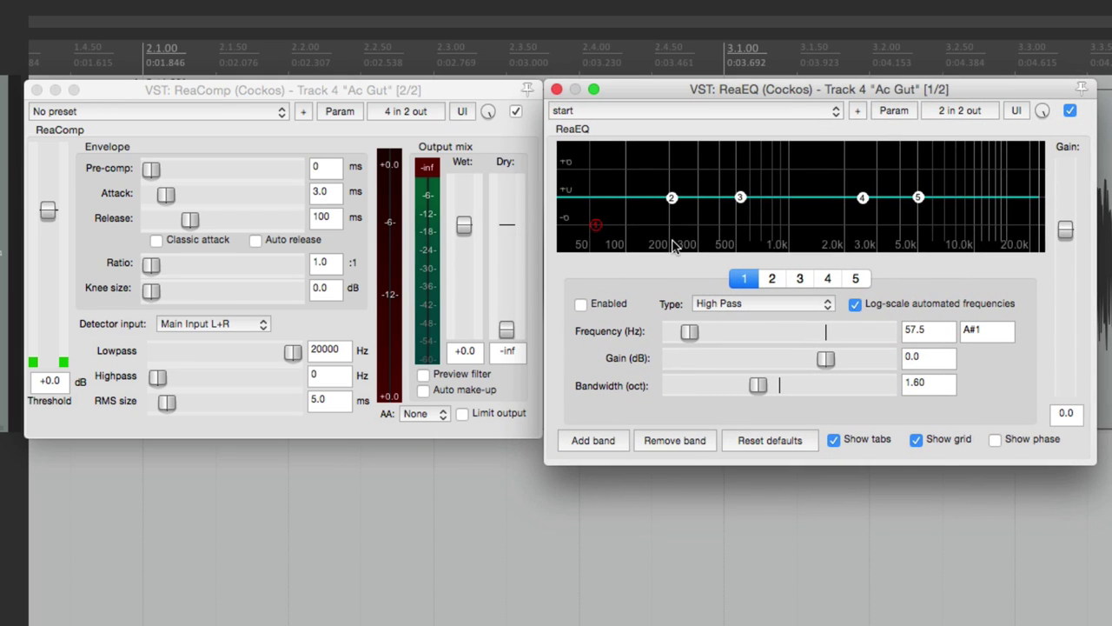
# Step: Close both floating plugin windows, and reopen and close the Ac Gut track's FX chain window
pyautogui.click(556, 89)
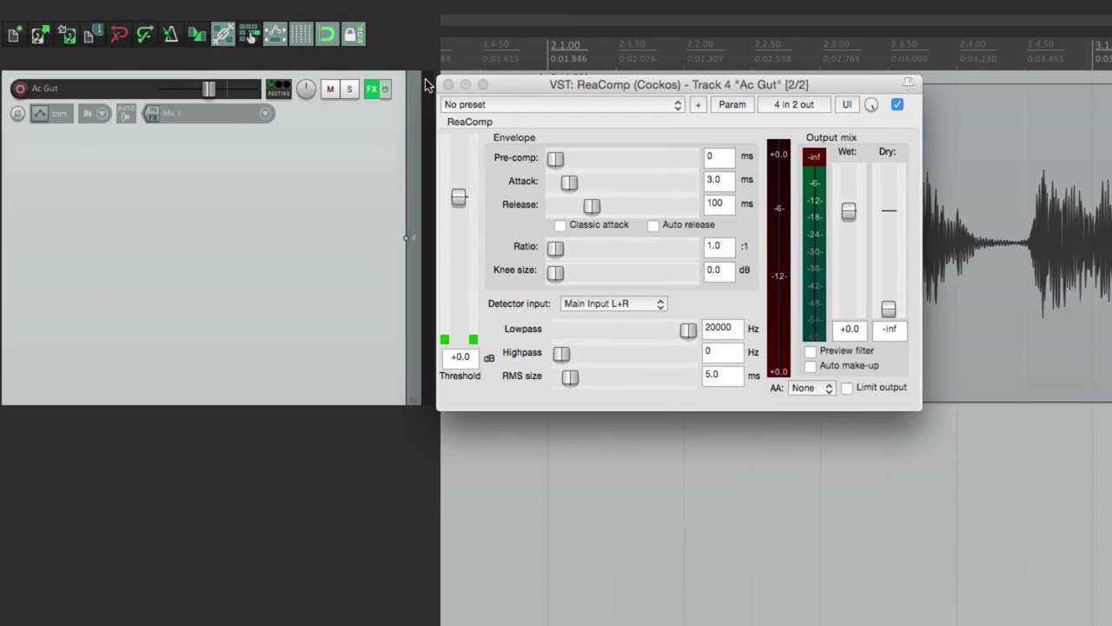
pyautogui.click(448, 84)
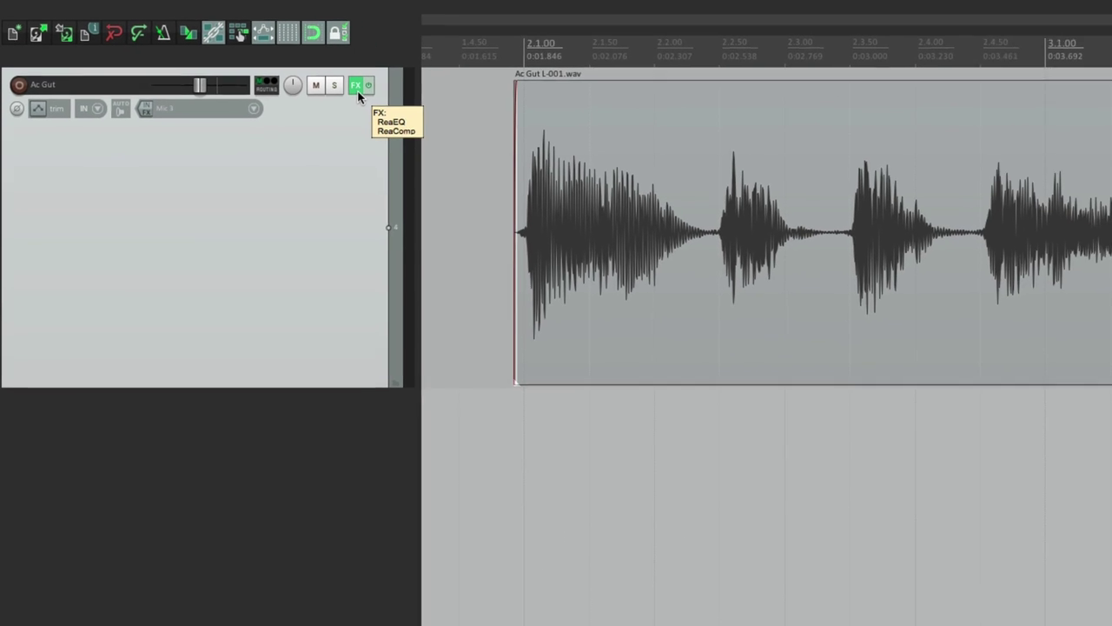
pyautogui.click(357, 89)
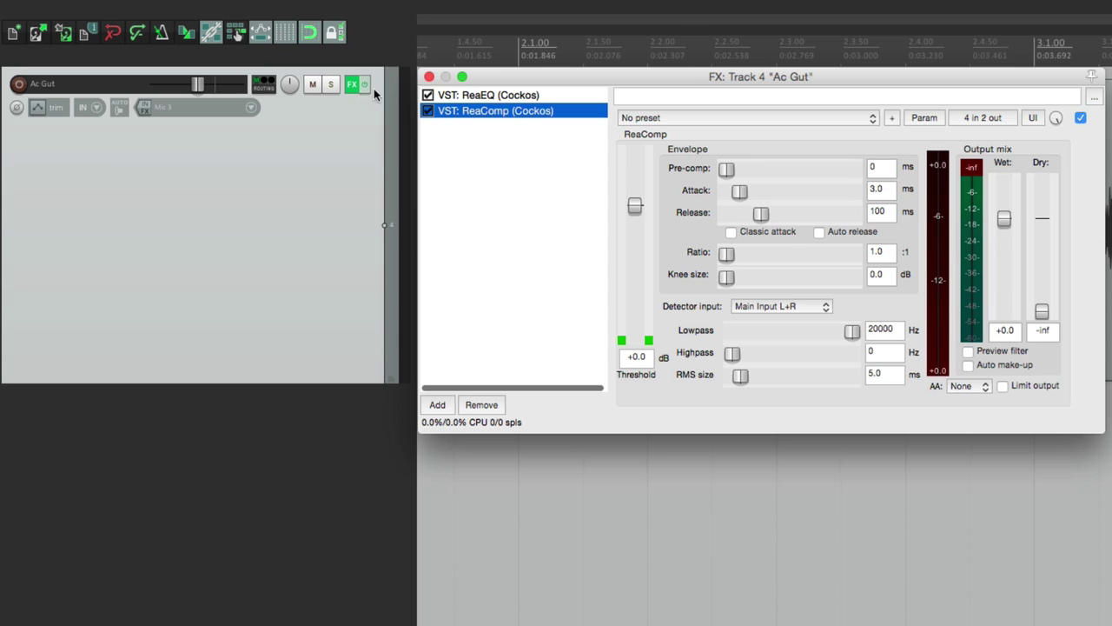
pyautogui.click(429, 77)
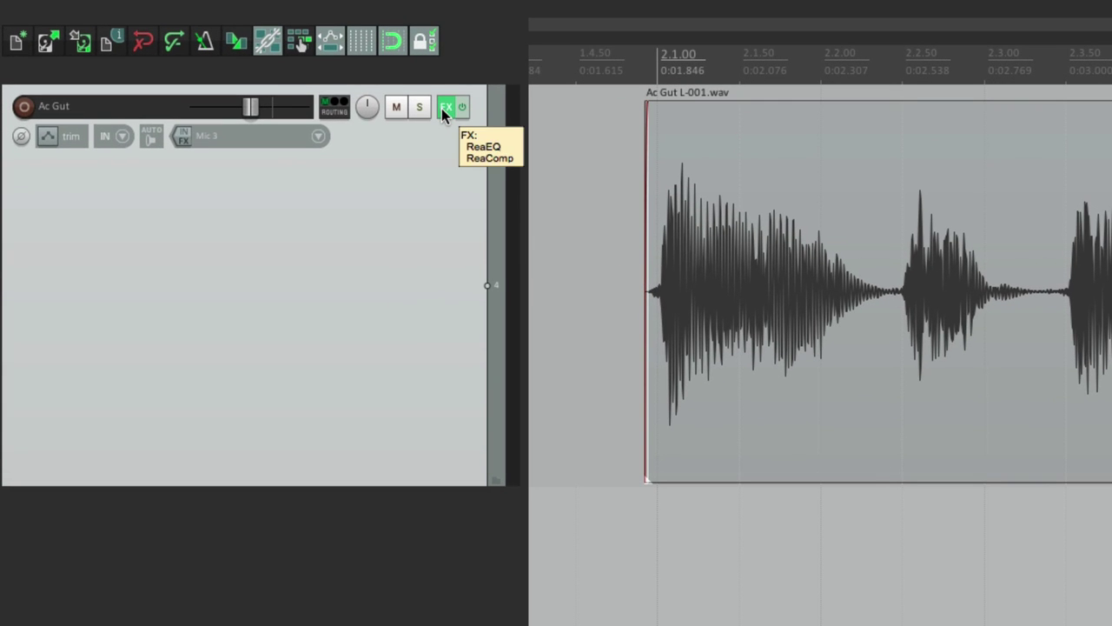
# Step: Browse the EQ, Comp and Favorites plugin folders from the Ac Gut track, and open and close ReaEQ's floating window
pyautogui.rightClick(351, 86)
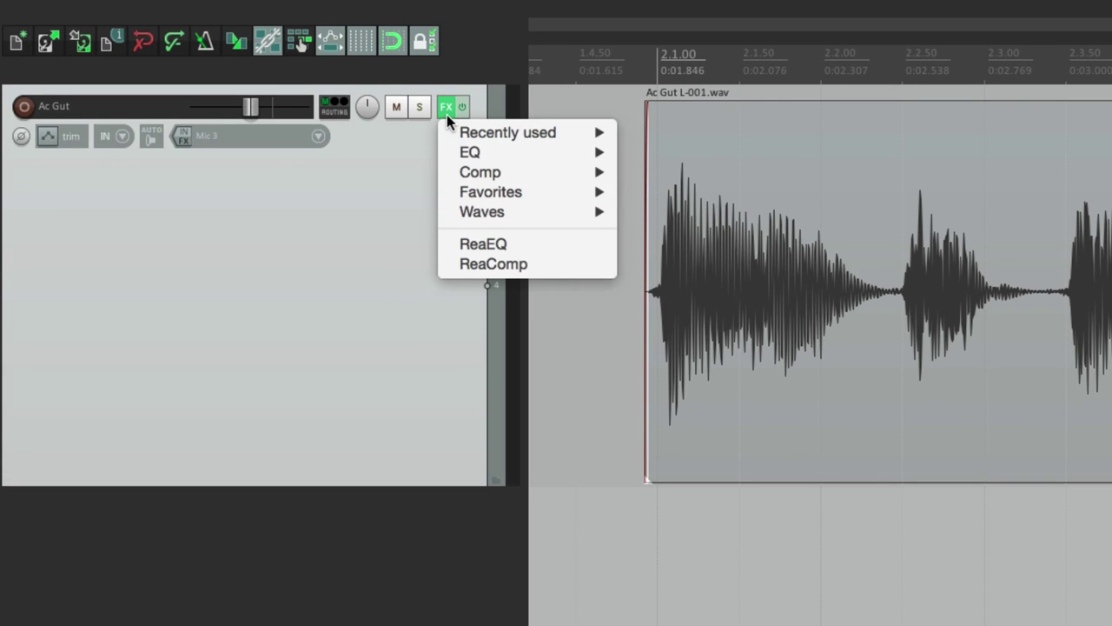
pyautogui.moveTo(451, 150)
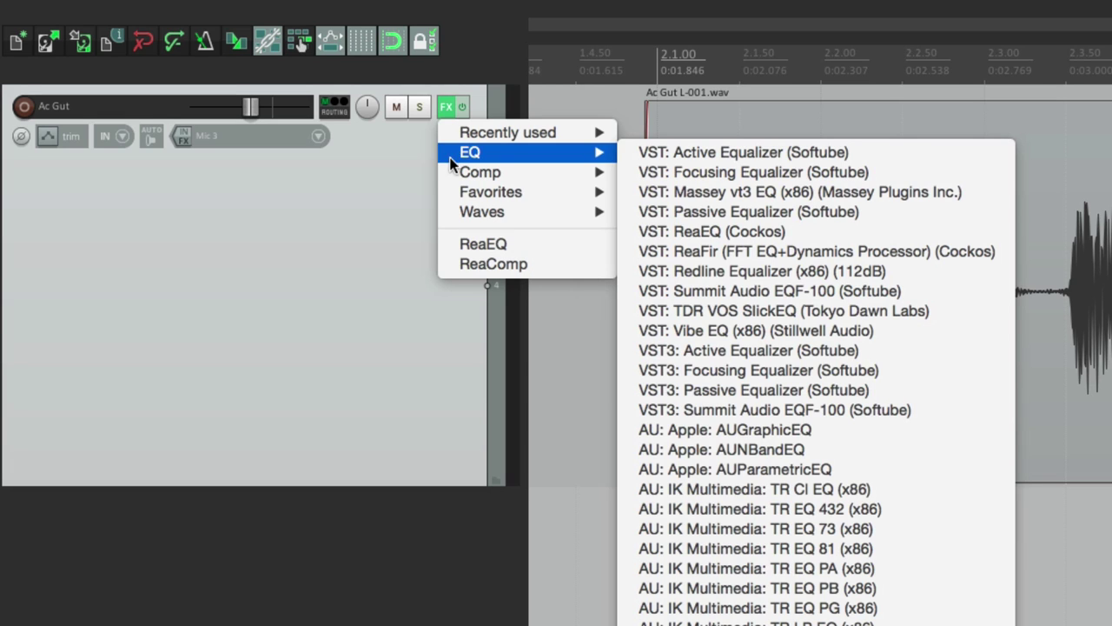
pyautogui.moveTo(451, 173)
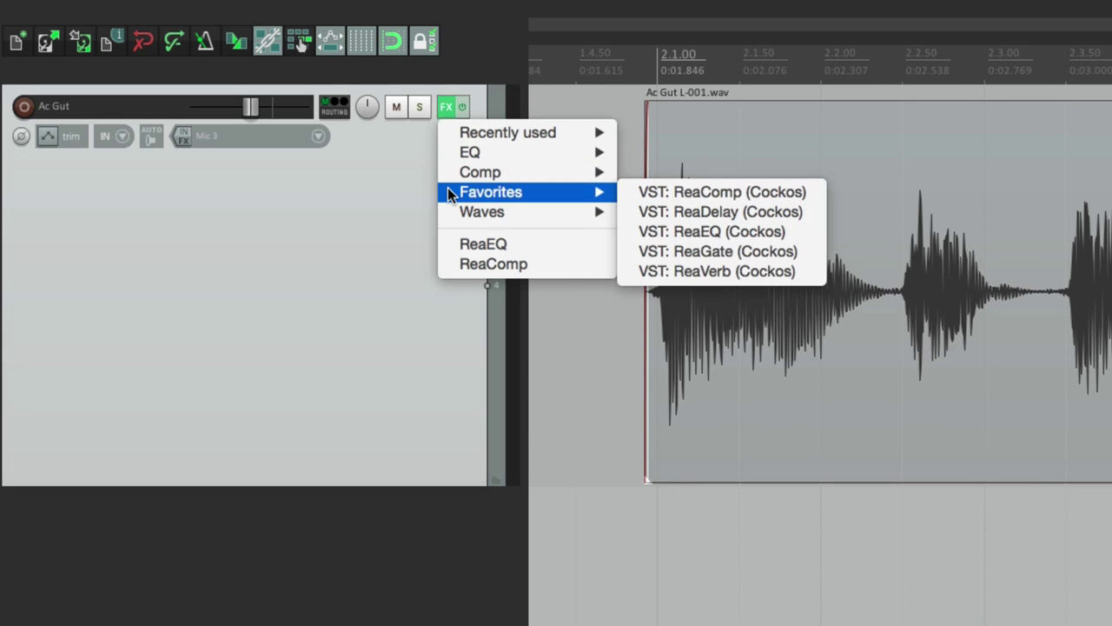
pyautogui.moveTo(451, 213)
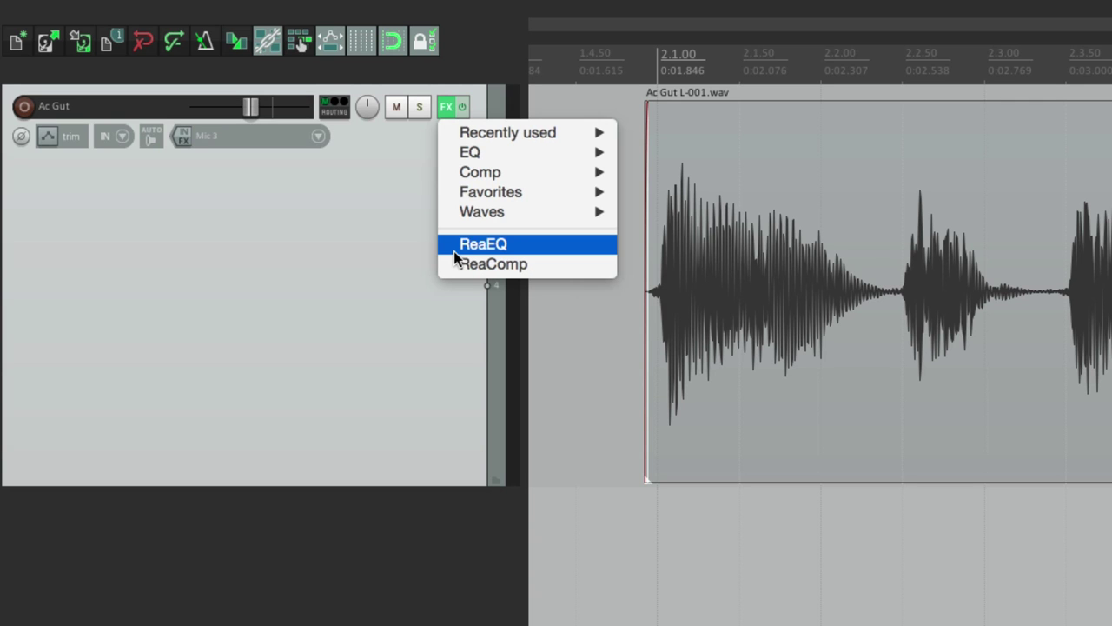
pyautogui.click(453, 251)
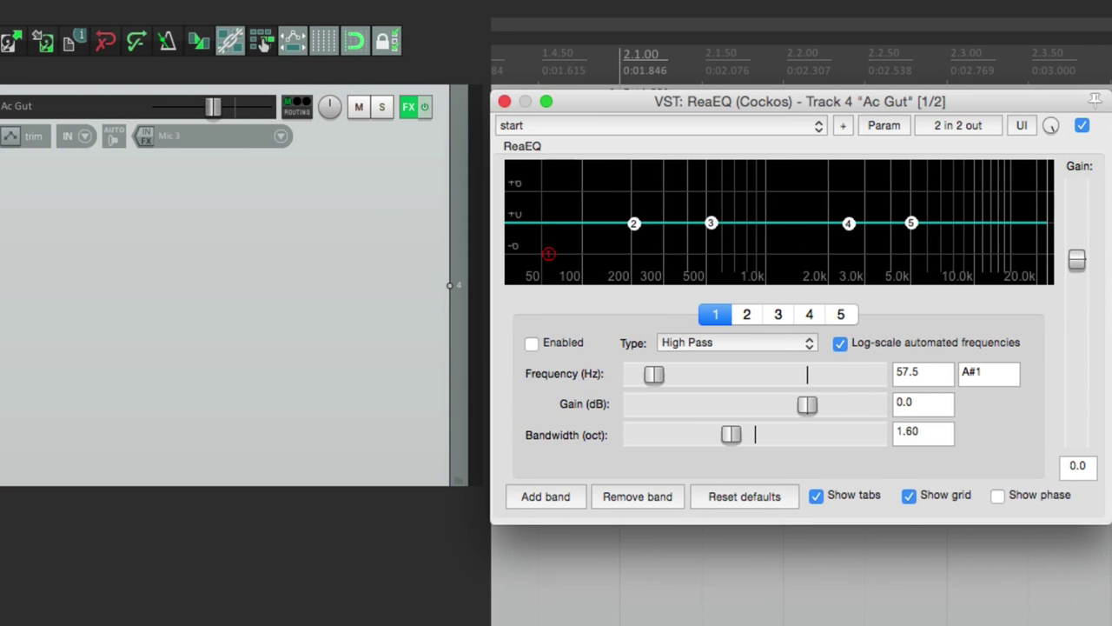
pyautogui.click(504, 101)
# Step: Open ReaComp in its own window directly from the Ac Gut track, and close it
pyautogui.rightClick(437, 107)
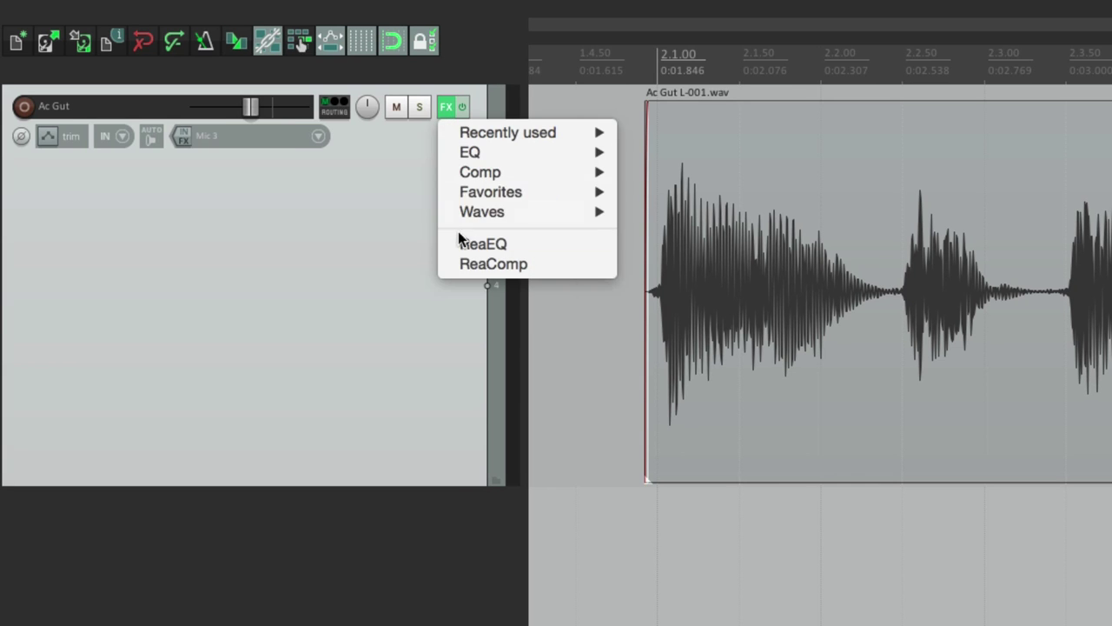
pyautogui.click(461, 263)
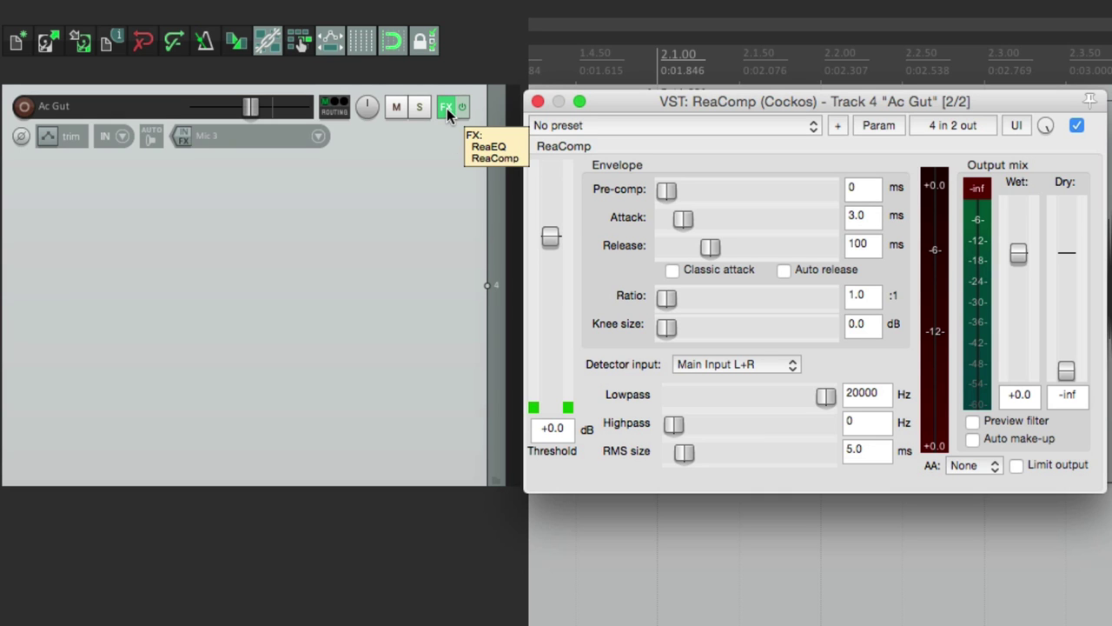
pyautogui.click(532, 102)
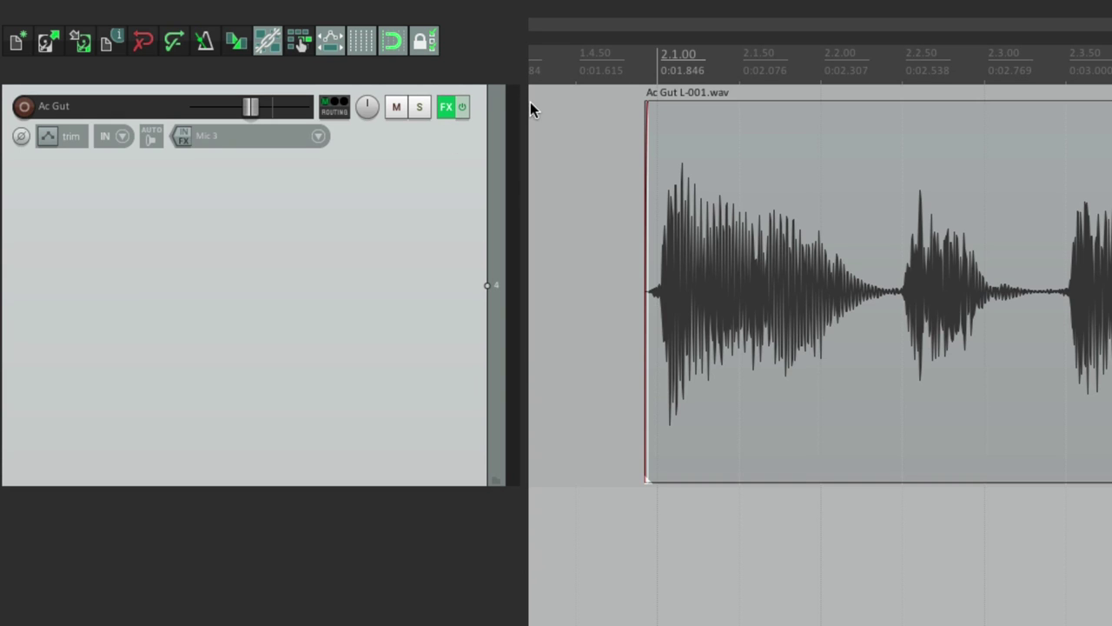
# Step: Open the Ac Gut track's full FX chain window, clear the plugin selection and close the window
pyautogui.click(450, 112)
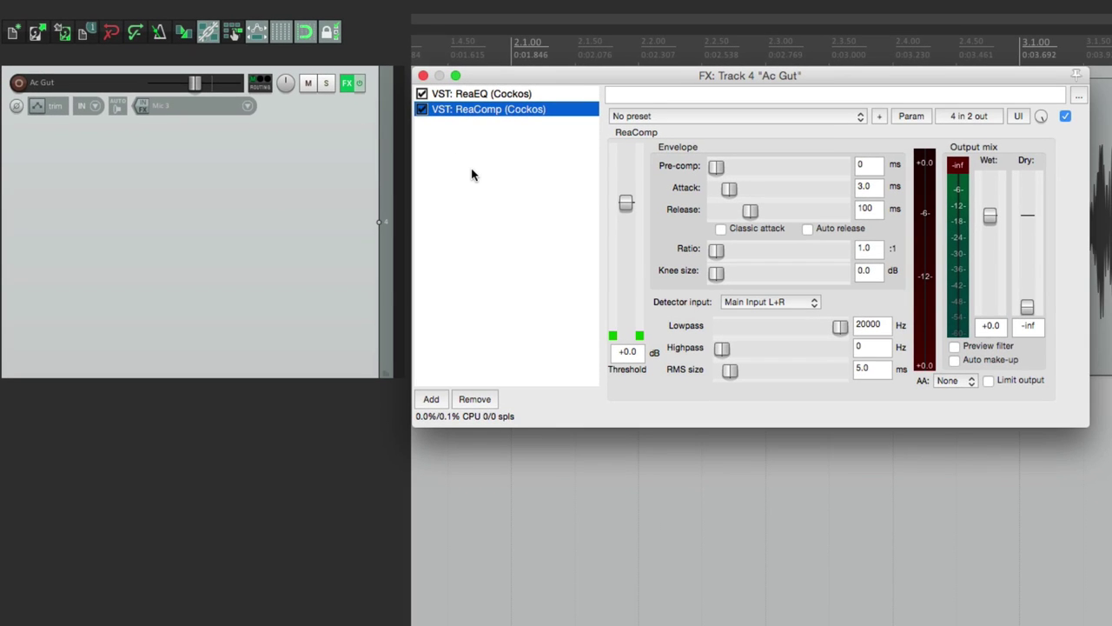
pyautogui.click(473, 176)
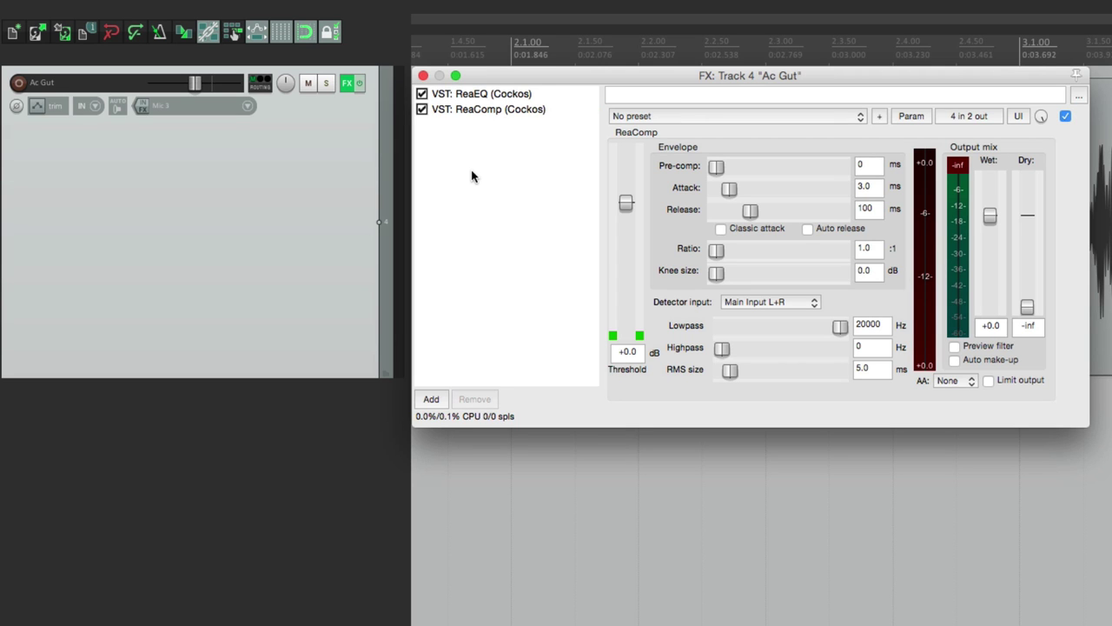
pyautogui.click(423, 76)
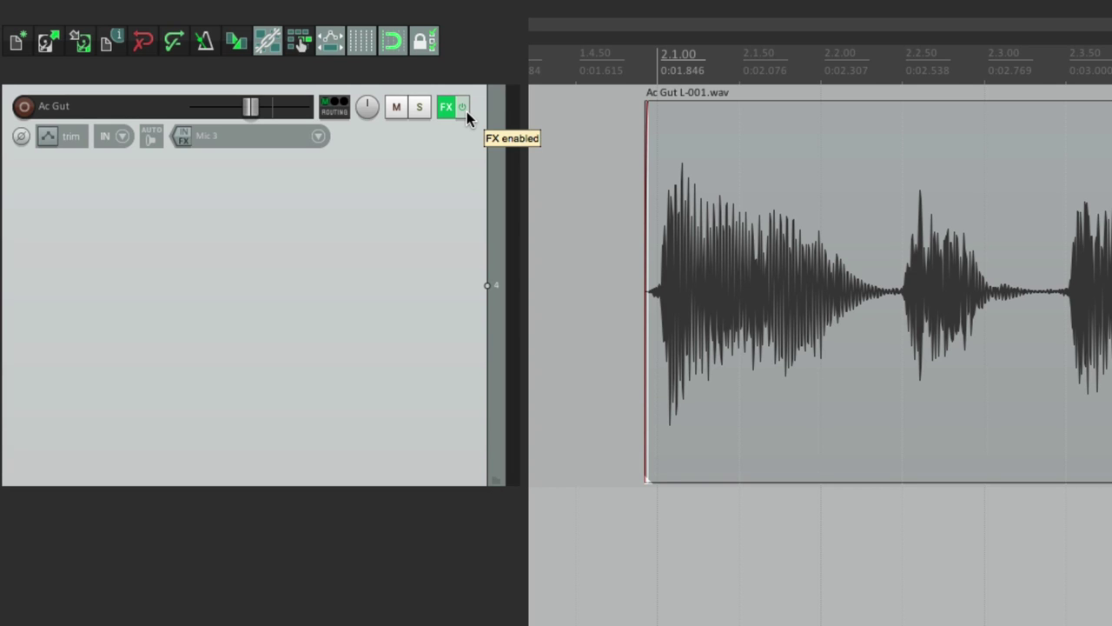
# Step: Bypass all effects on the Ac Gut track, check the bypassed plugins, and re-enable the effects
pyautogui.click(463, 107)
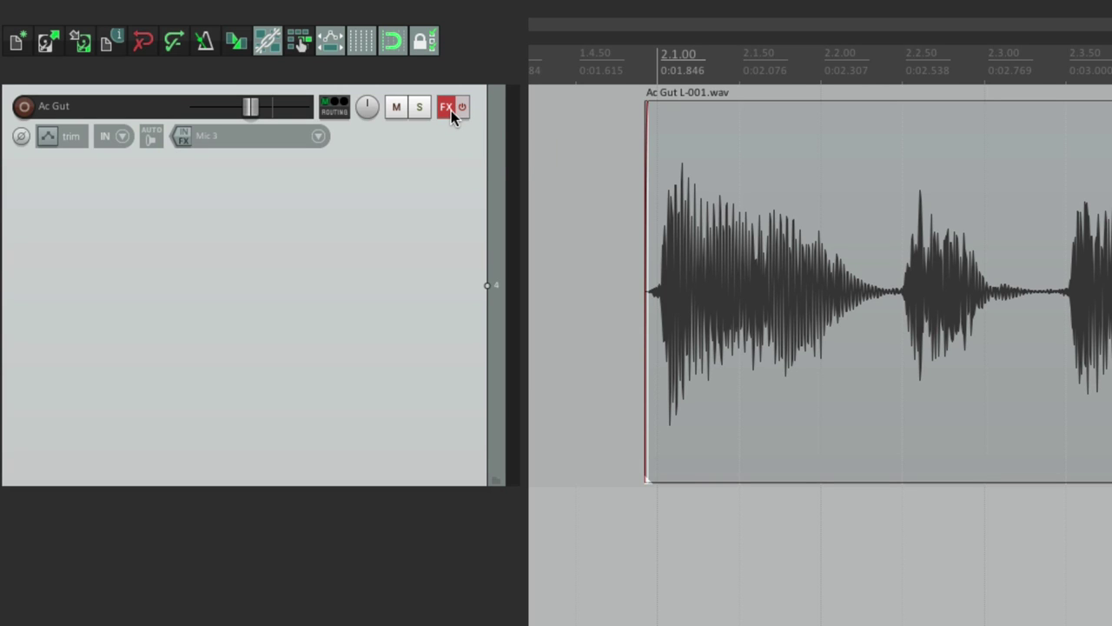
pyautogui.moveTo(451, 111)
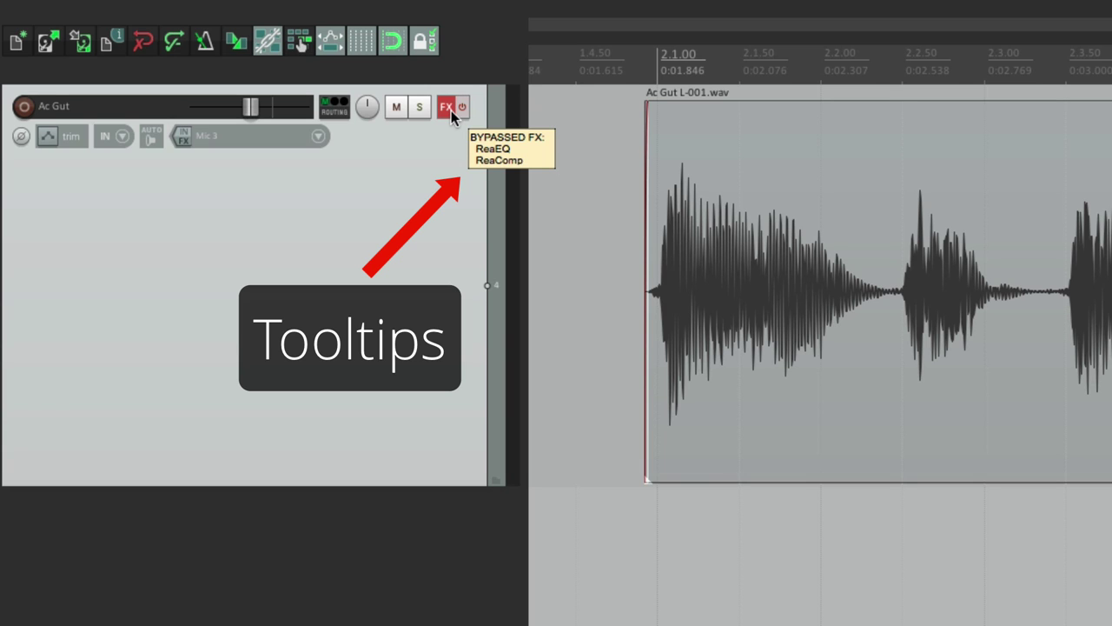
pyautogui.click(463, 108)
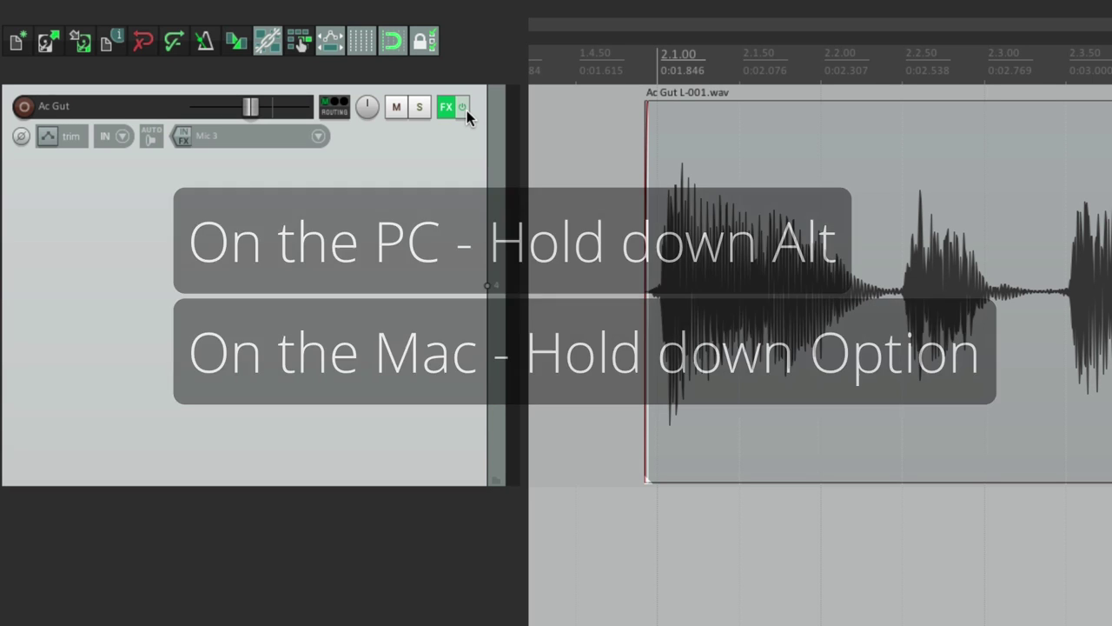
# Step: Remove all effects from the Ac Gut track, and add ReaEQ from the Favorites folder
pyautogui.keyDown('alt'); pyautogui.click(443, 111); pyautogui.keyUp('alt')
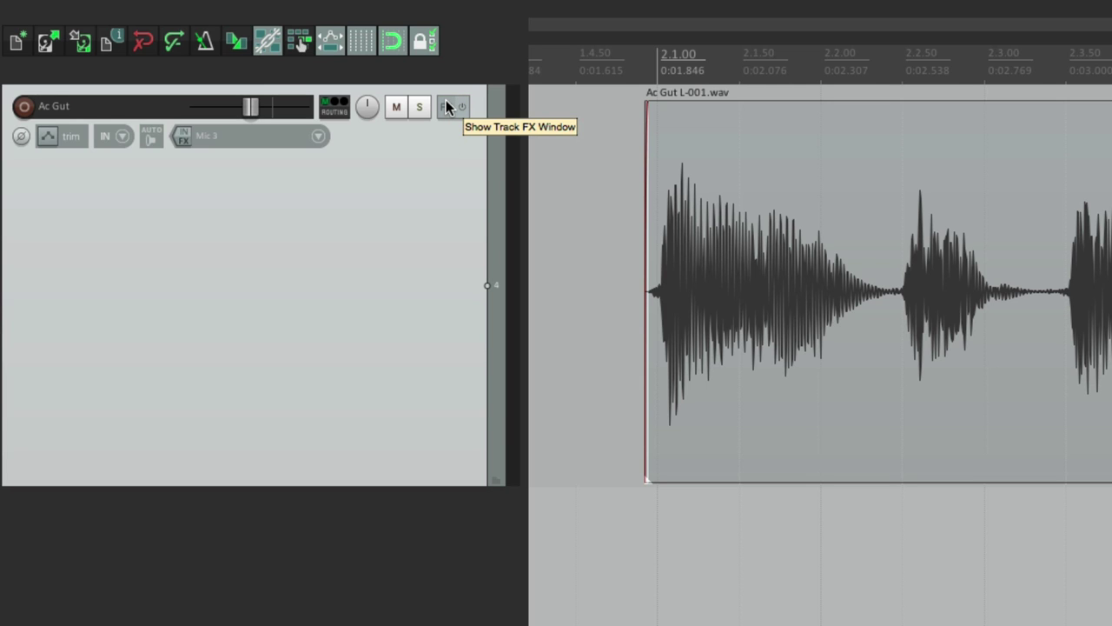
pyautogui.click(446, 104)
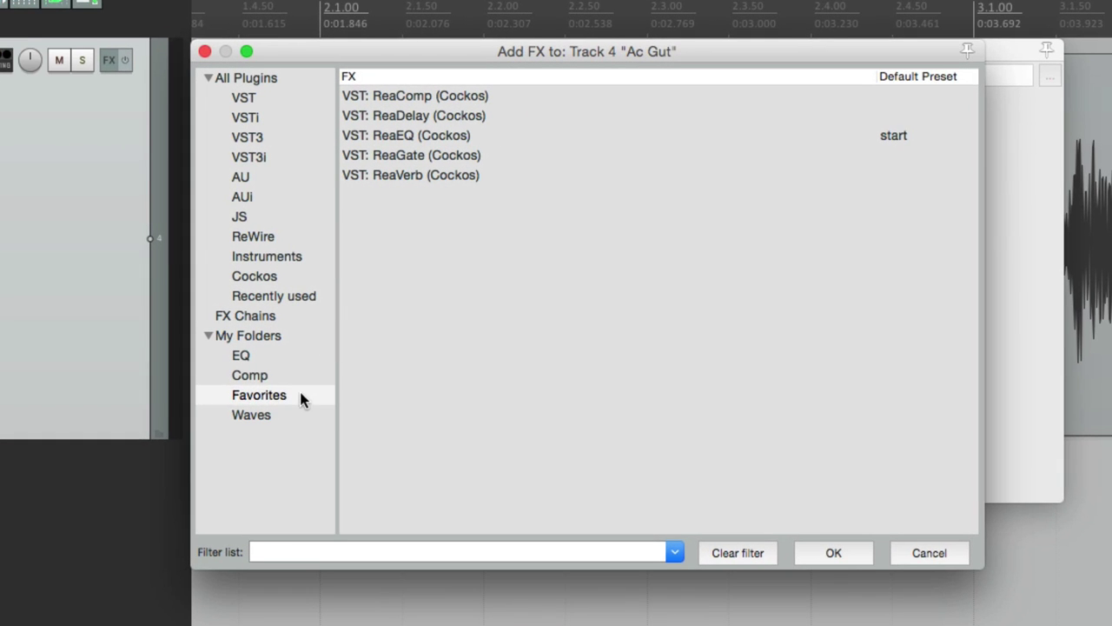
pyautogui.click(531, 366)
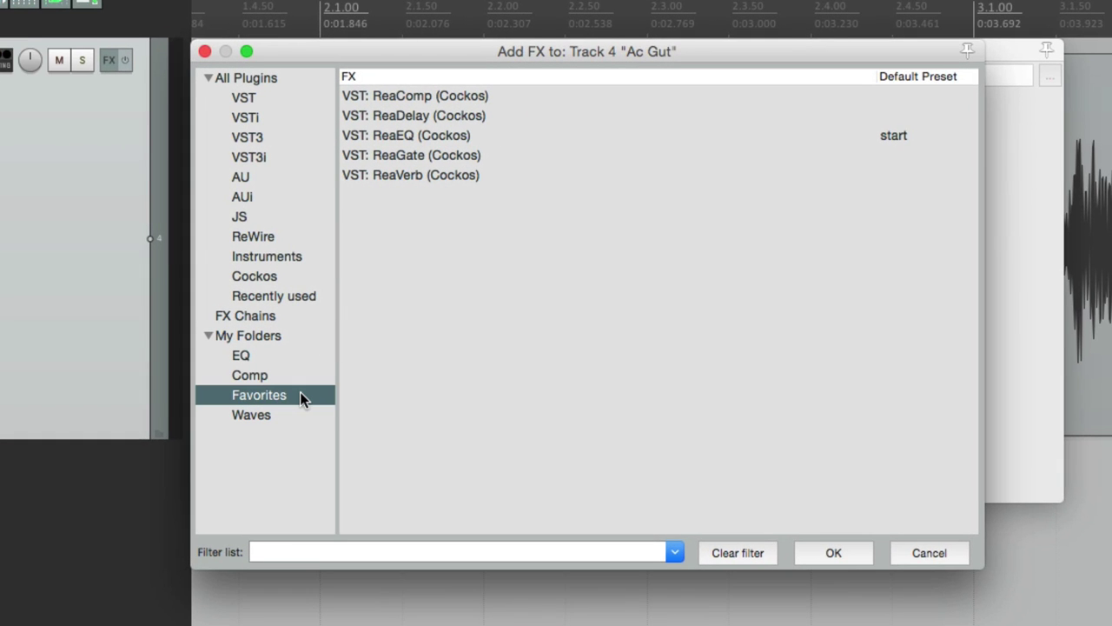
pyautogui.doubleClick(437, 141)
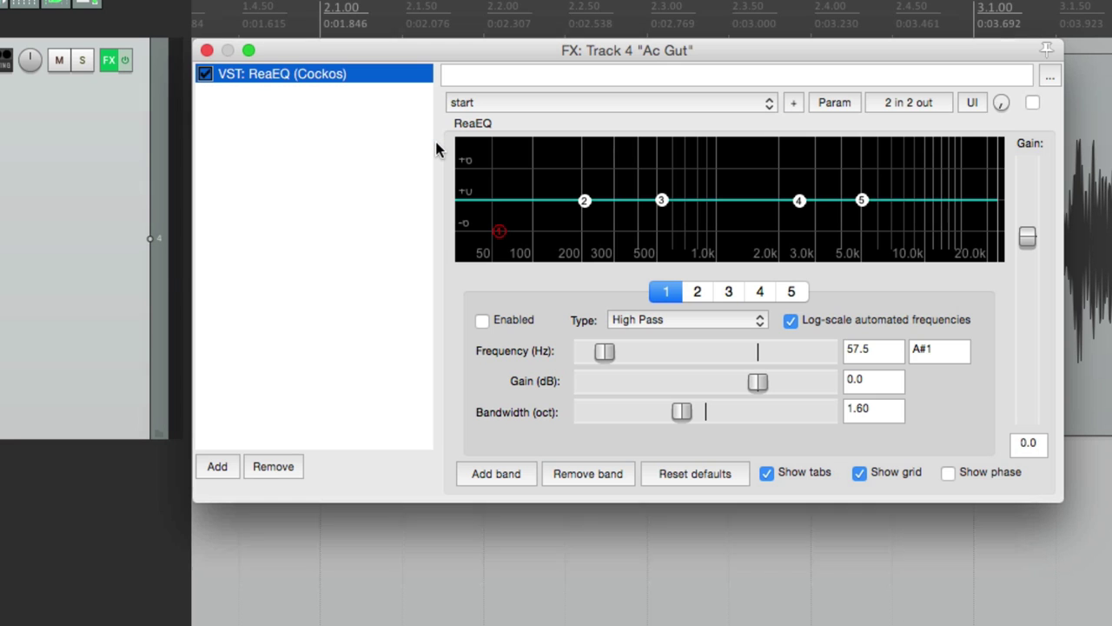
# Step: Add ReaComp and a second ReaEQ from the Favorites folder after the first ReaEQ
pyautogui.click(217, 467)
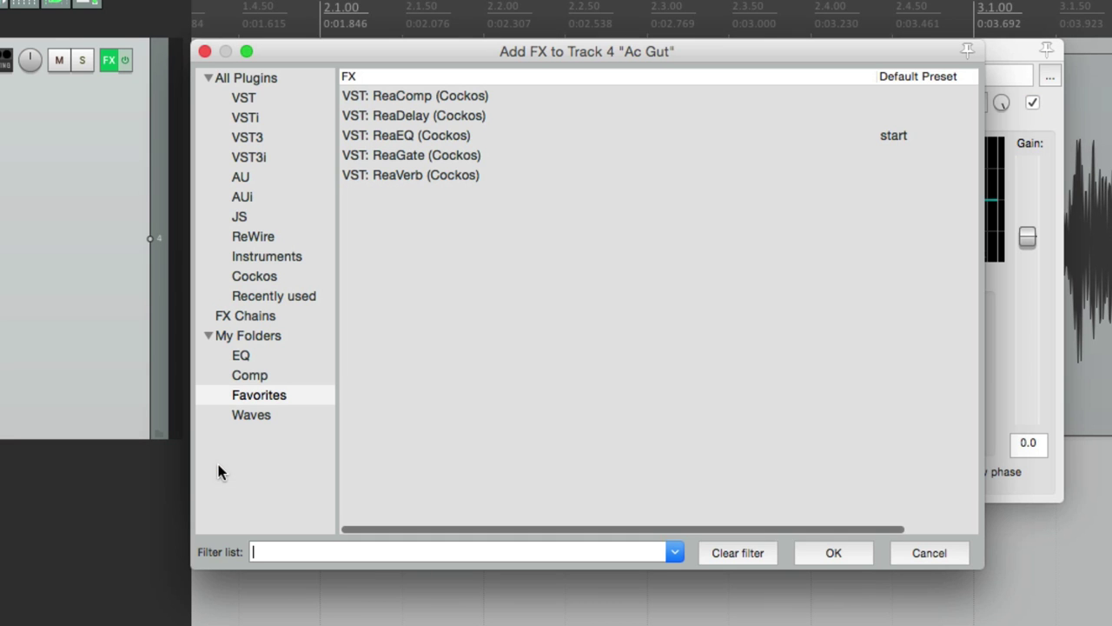
pyautogui.click(427, 96)
pyautogui.doubleClick(397, 96)
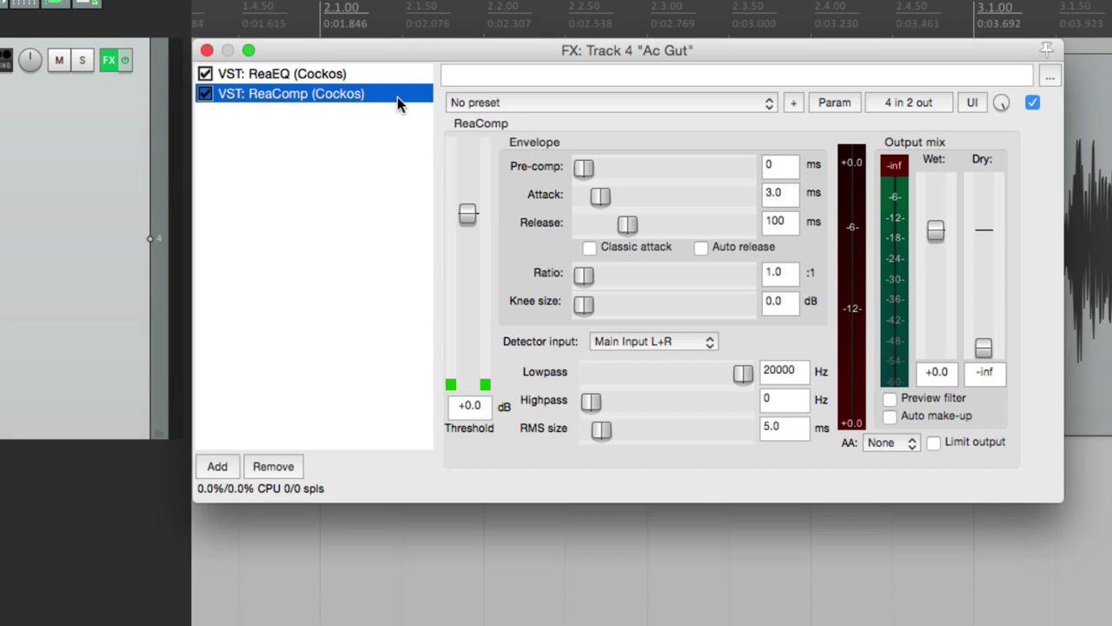
pyautogui.click(217, 467)
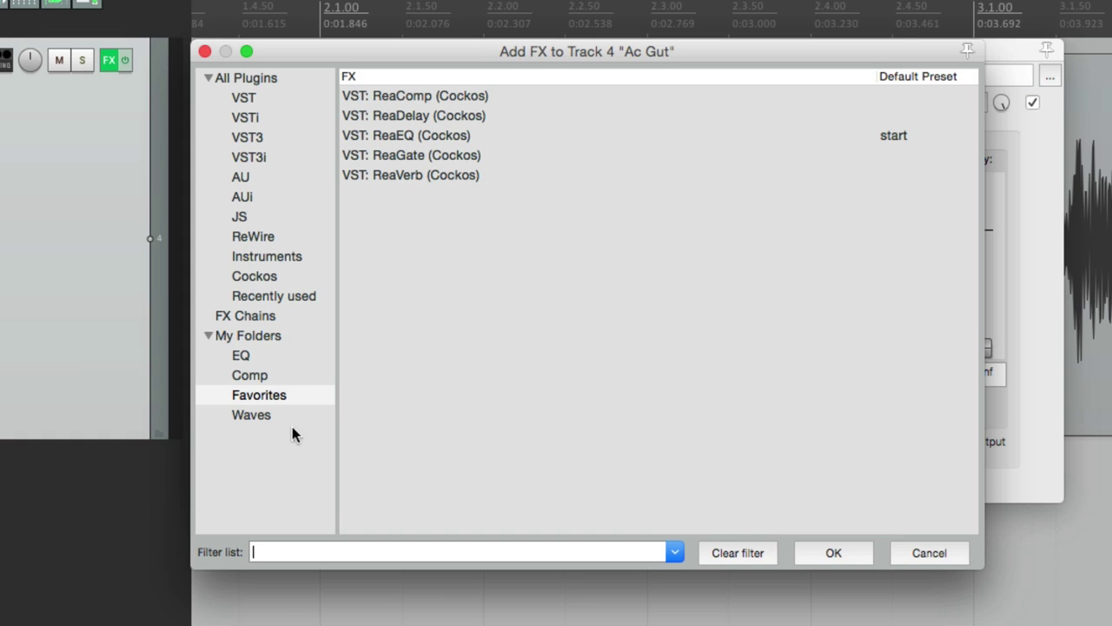
pyautogui.doubleClick(390, 134)
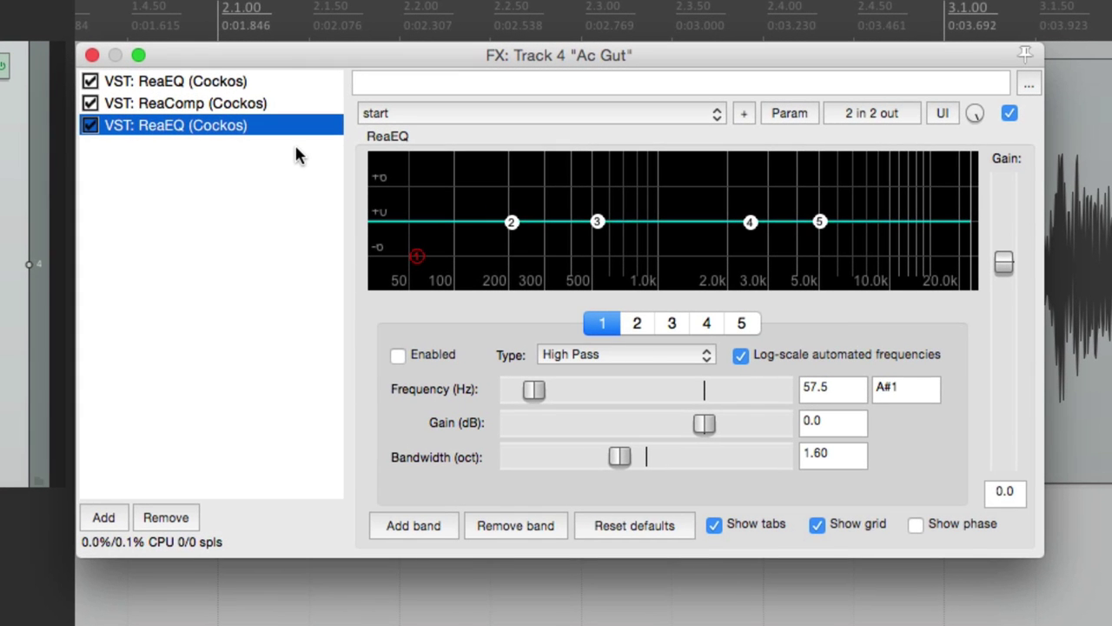
# Step: In the first ReaEQ, enable the band 1 high pass at 160 Hz and cut band 3 by about 3.2 dB at 314 Hz
pyautogui.click(271, 83)
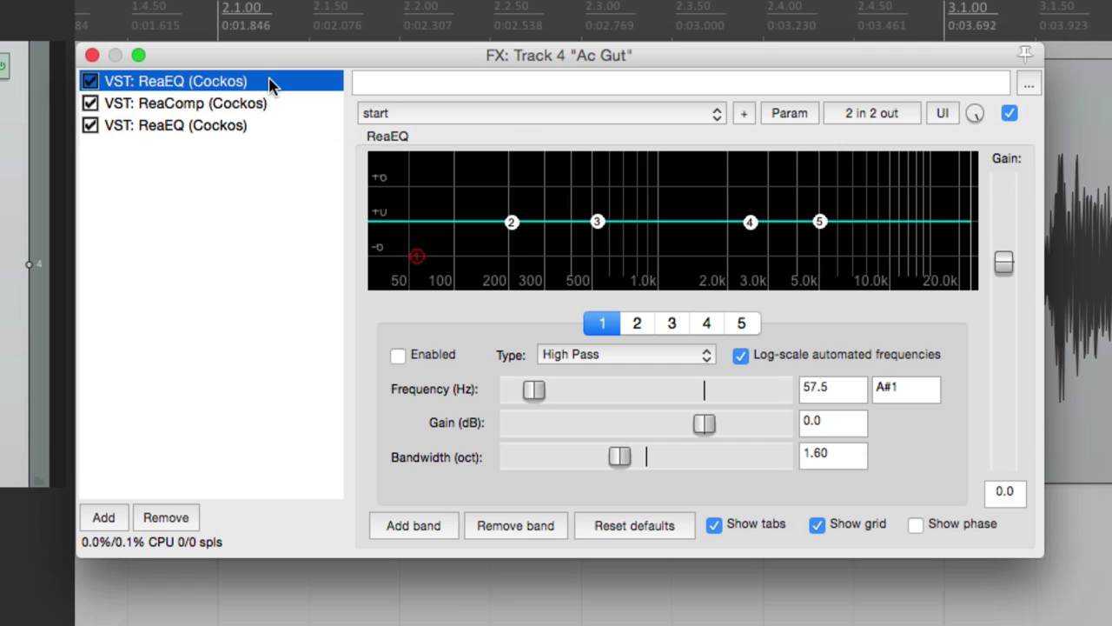
pyautogui.click(397, 357)
pyautogui.moveTo(532, 388); pyautogui.dragTo(567, 390)
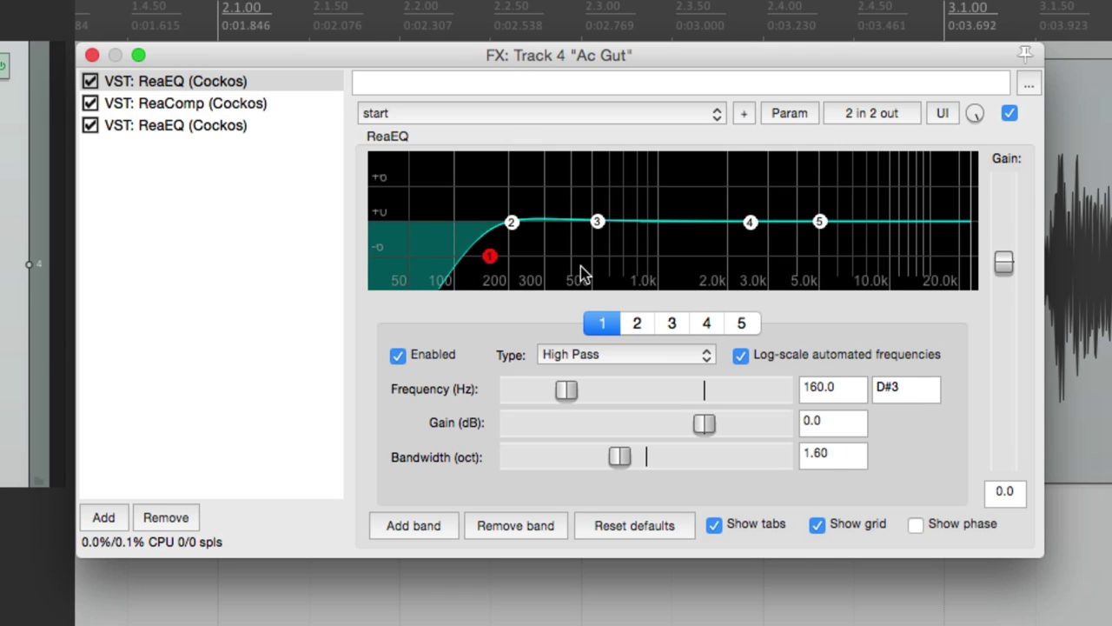
pyautogui.moveTo(596, 223); pyautogui.dragTo(547, 241)
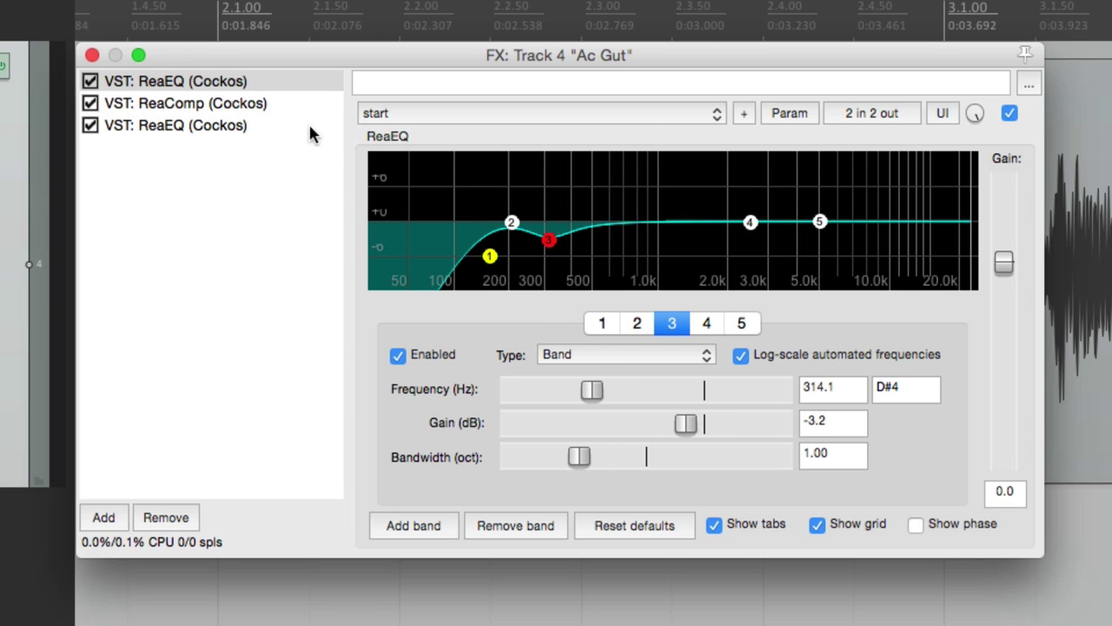
# Step: Set ReaComp's ratio to 4.0:1, attack to 14.0 ms and threshold to -13.2 dB
pyautogui.click(280, 103)
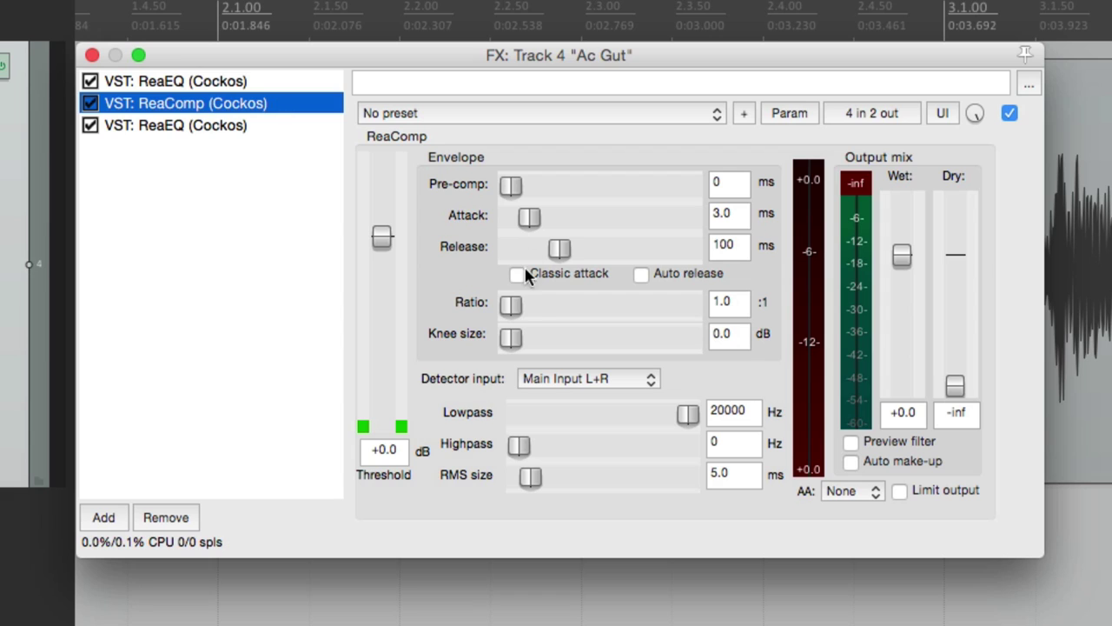
pyautogui.click(509, 308)
pyautogui.moveTo(526, 304); pyautogui.dragTo(550, 311)
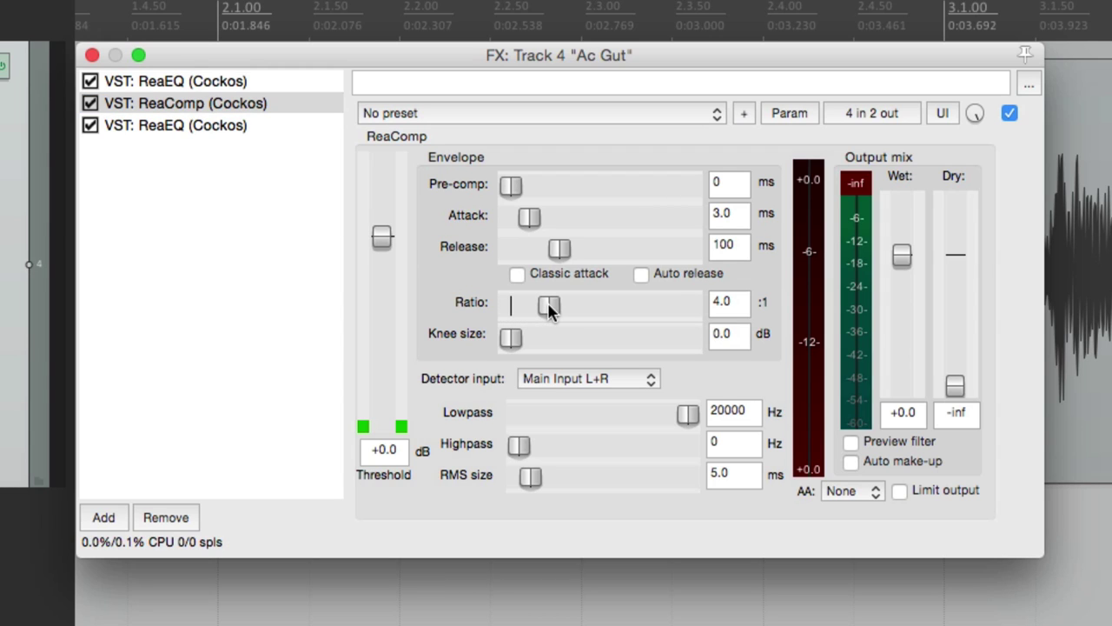
pyautogui.moveTo(529, 218); pyautogui.dragTo(549, 222)
pyautogui.moveTo(377, 240); pyautogui.dragTo(379, 314)
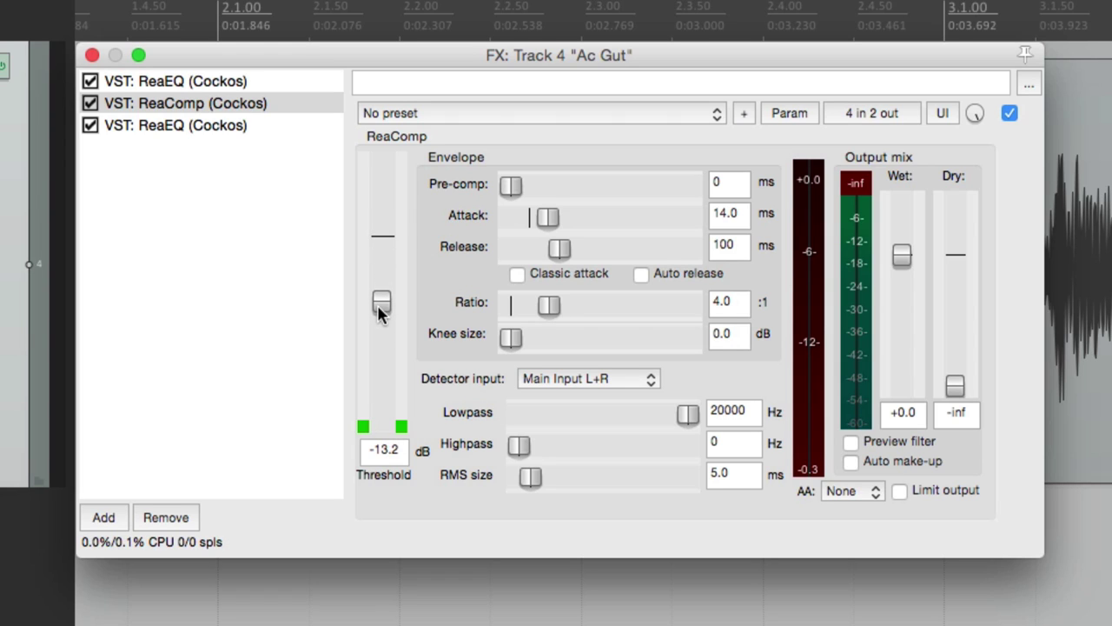
# Step: In the second ReaEQ, boost the band 5 high shelf by 6.0 dB at about 4863.5 Hz
pyautogui.click(255, 127)
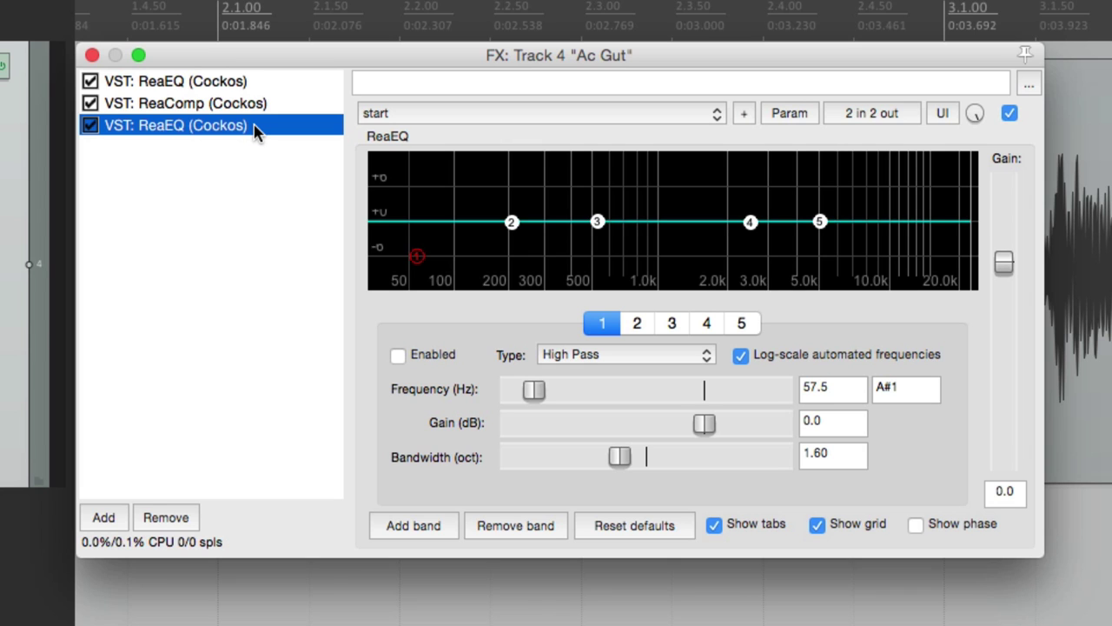
pyautogui.moveTo(820, 223)
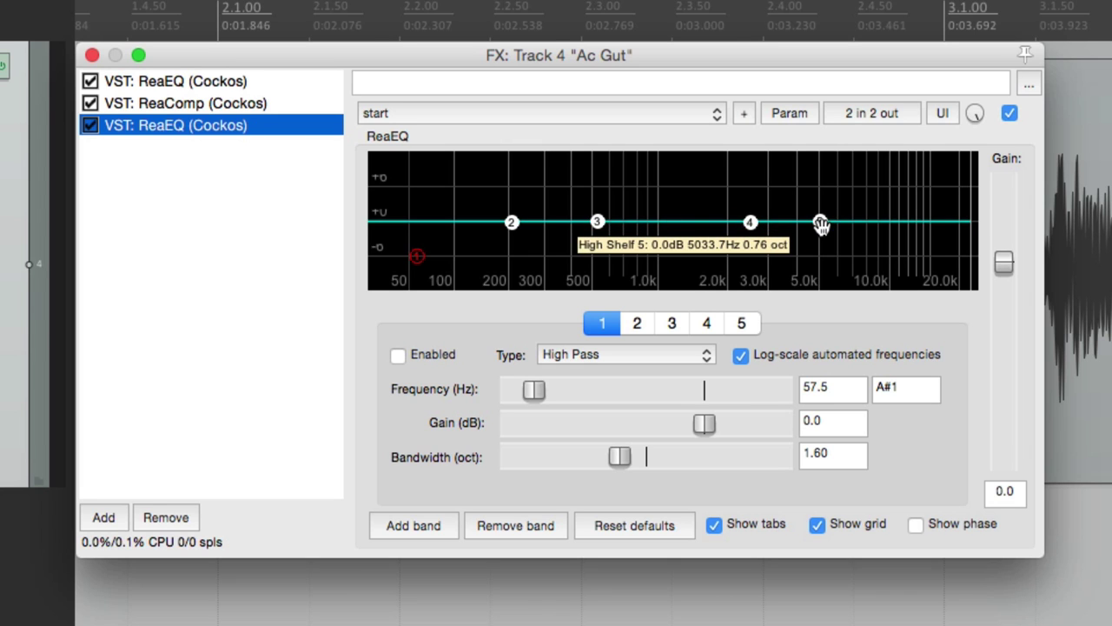
pyautogui.moveTo(821, 224); pyautogui.dragTo(818, 191)
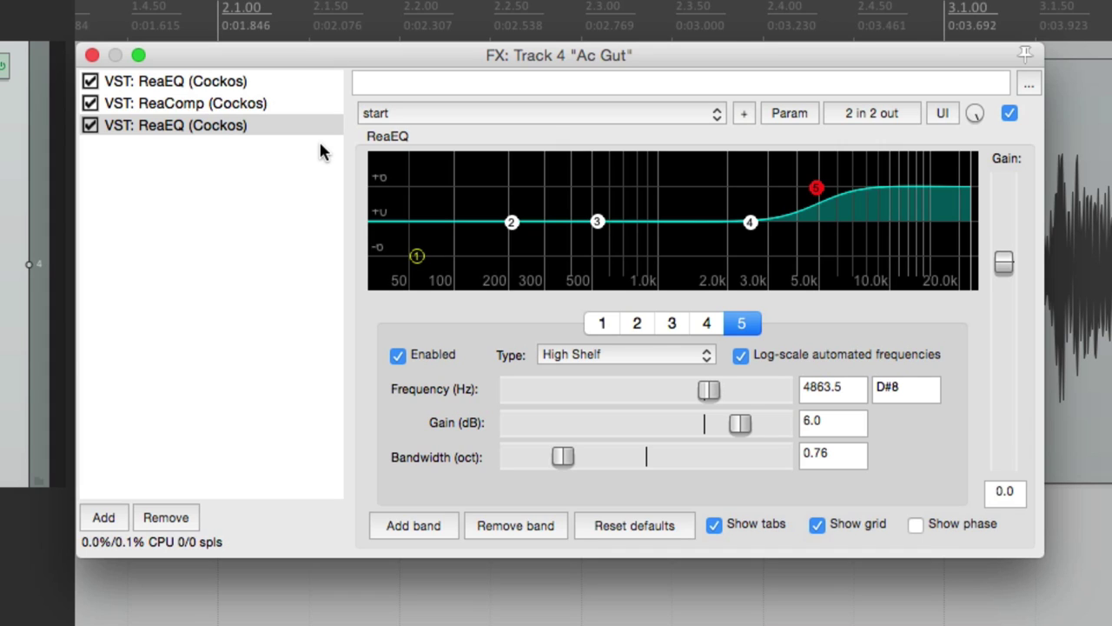
# Step: Deselect the plugins, examine the options for loading and saving FX chains, and dismiss them without choosing one
pyautogui.click(250, 175)
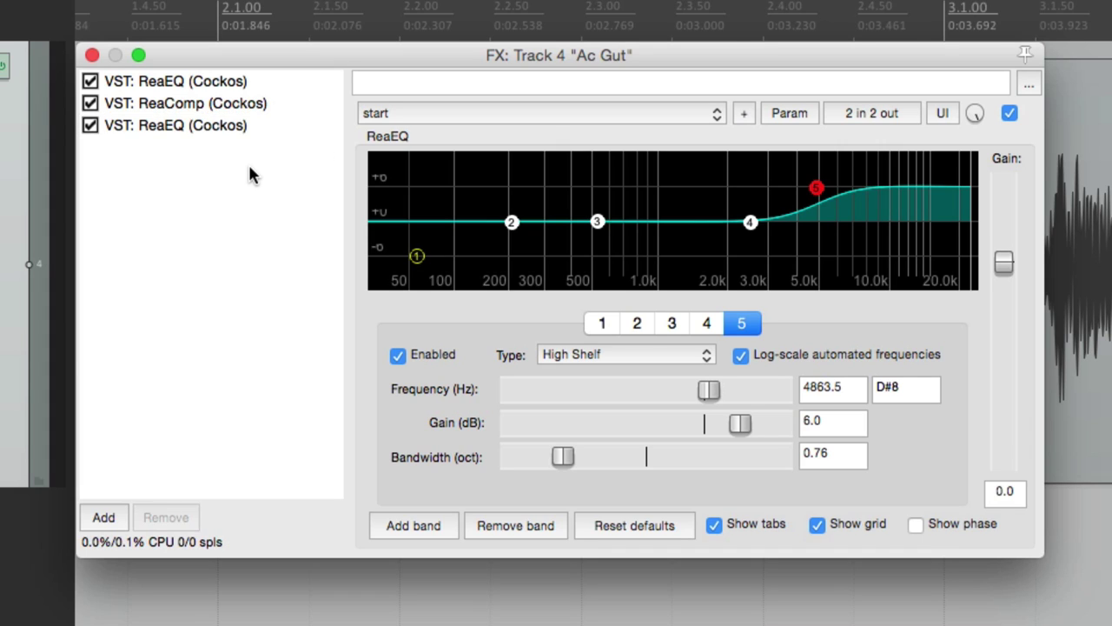
pyautogui.rightClick(261, 175)
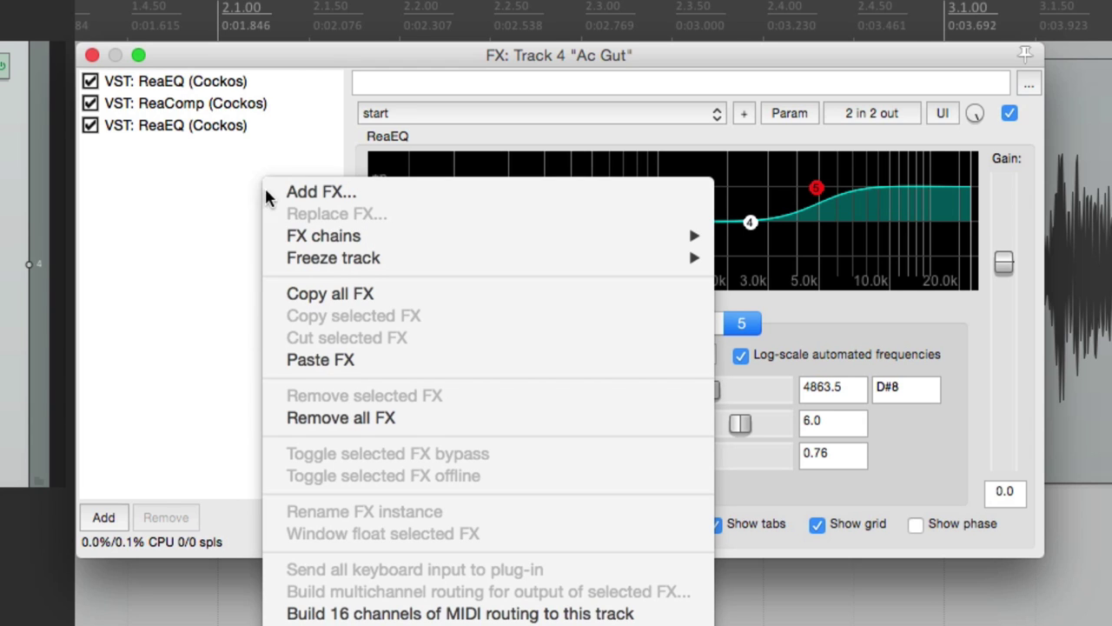
pyautogui.moveTo(276, 235)
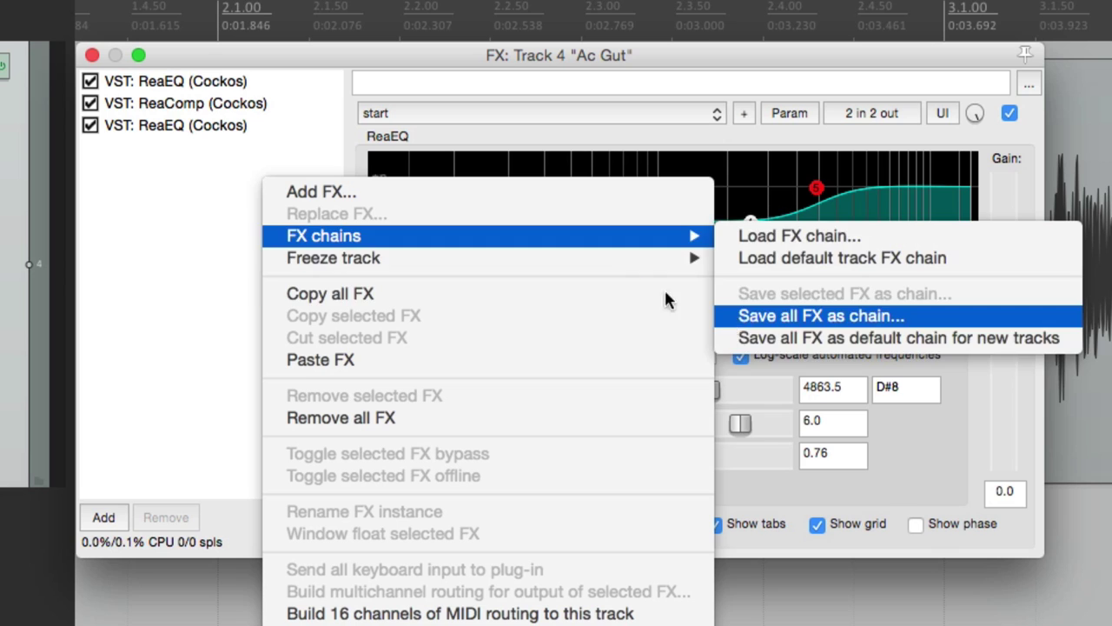
pyautogui.click(194, 280)
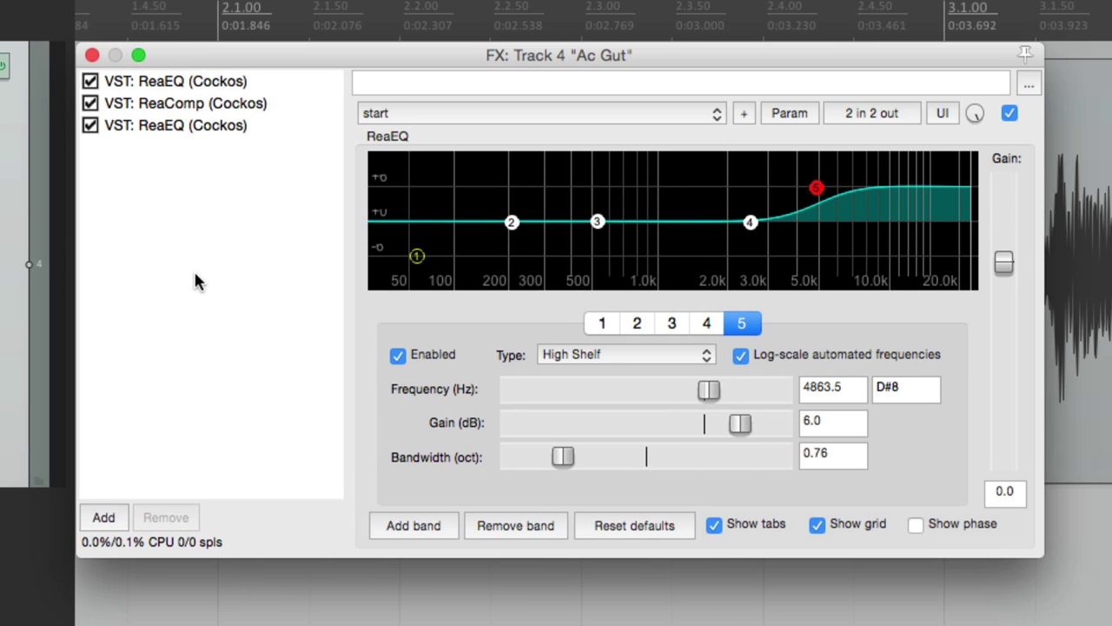
# Step: Select the first ReaEQ and ReaComp, examine the option for saving selected FX as a chain, and dismiss it without choosing
pyautogui.click(187, 83)
pyautogui.keyDown('shift'); pyautogui.click(246, 104); pyautogui.keyUp('shift')
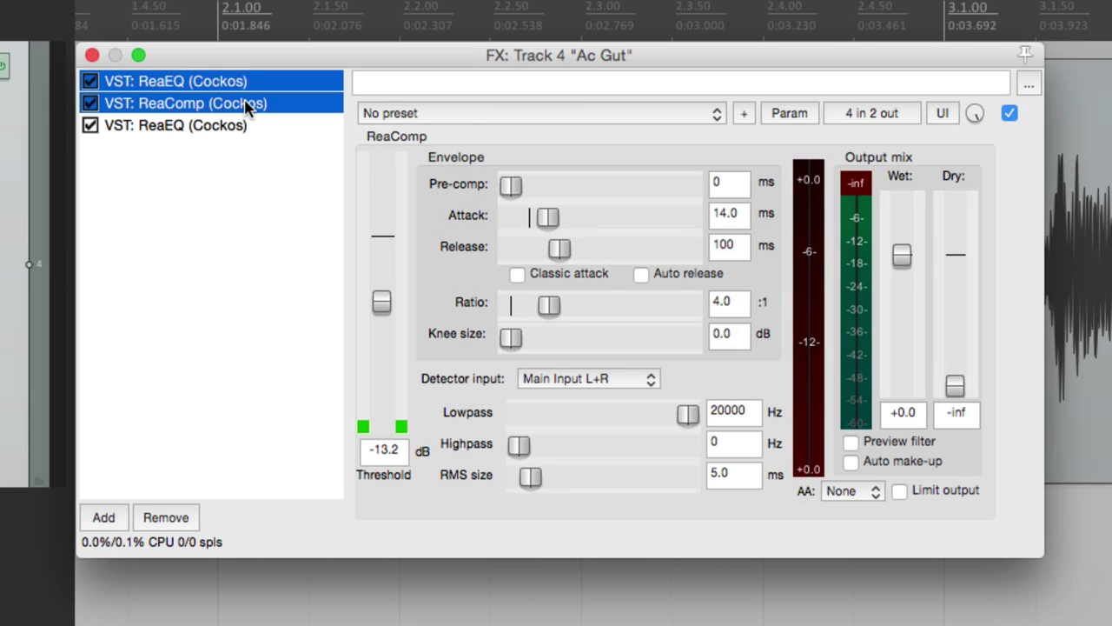
pyautogui.rightClick(271, 104)
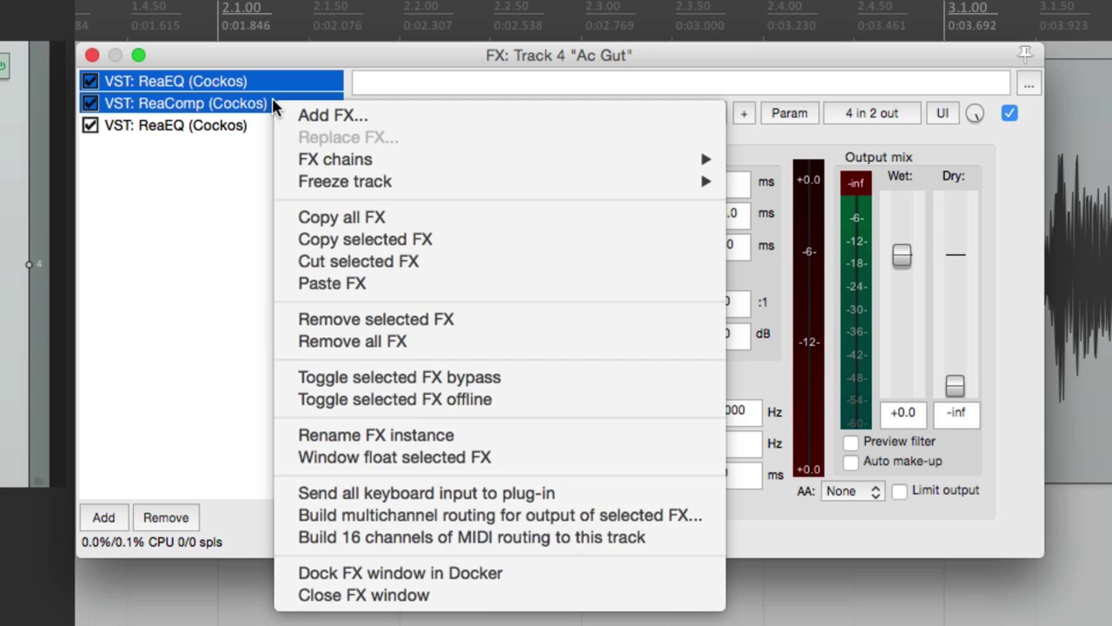
pyautogui.moveTo(279, 164)
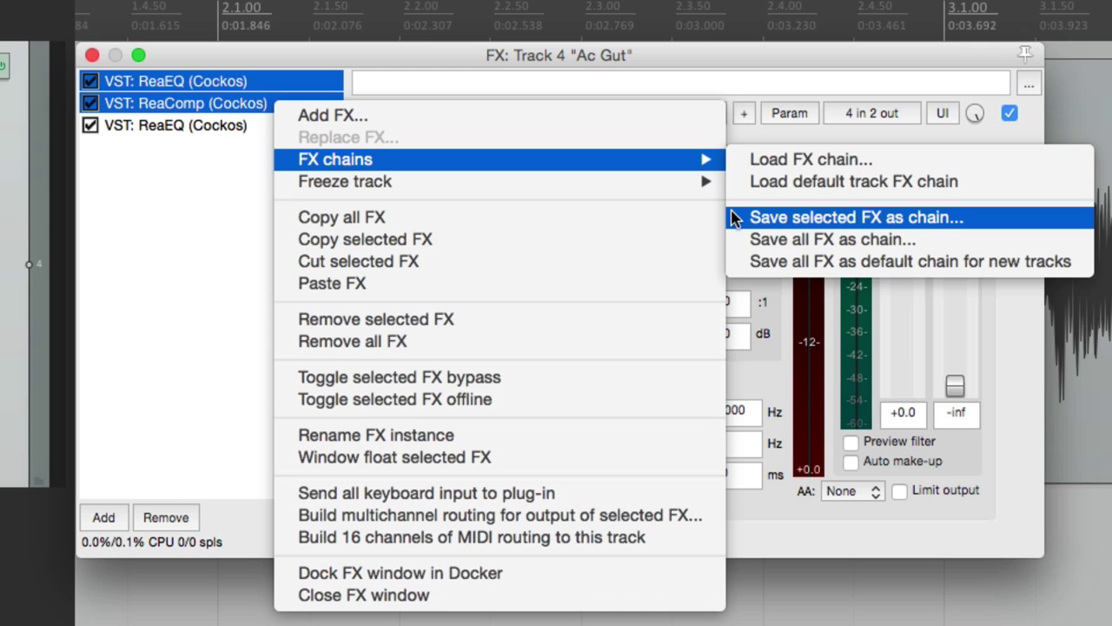
pyautogui.press('Escape')
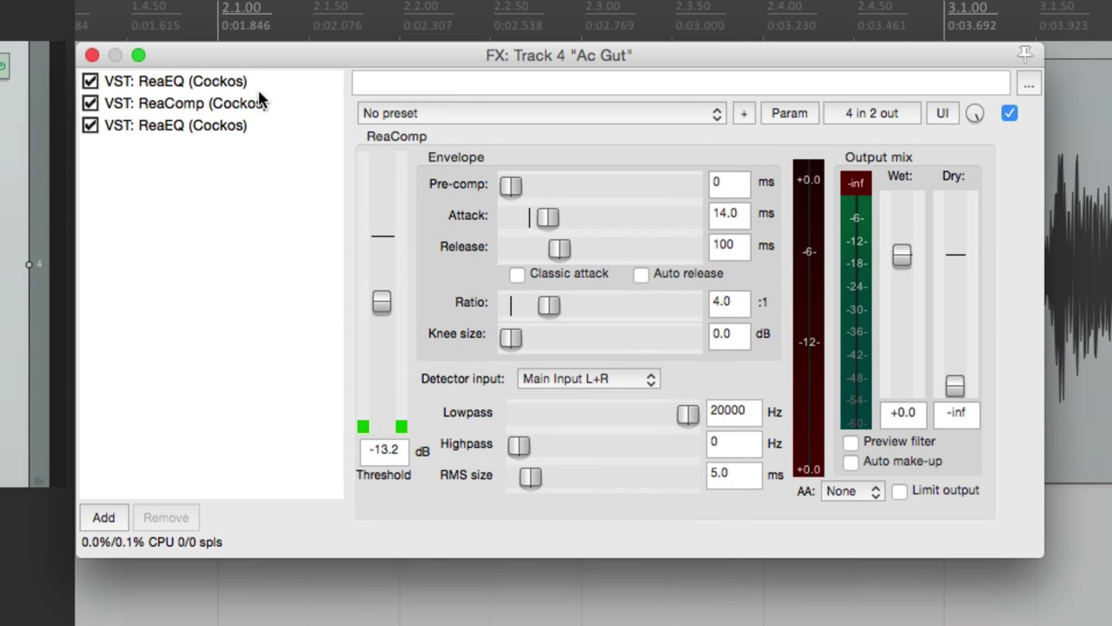
# Step: Save all FX on the track as a chain named "Ac Gut FX Chain" in the FXChains folder
pyautogui.click(241, 218)
pyautogui.rightClick(250, 170)
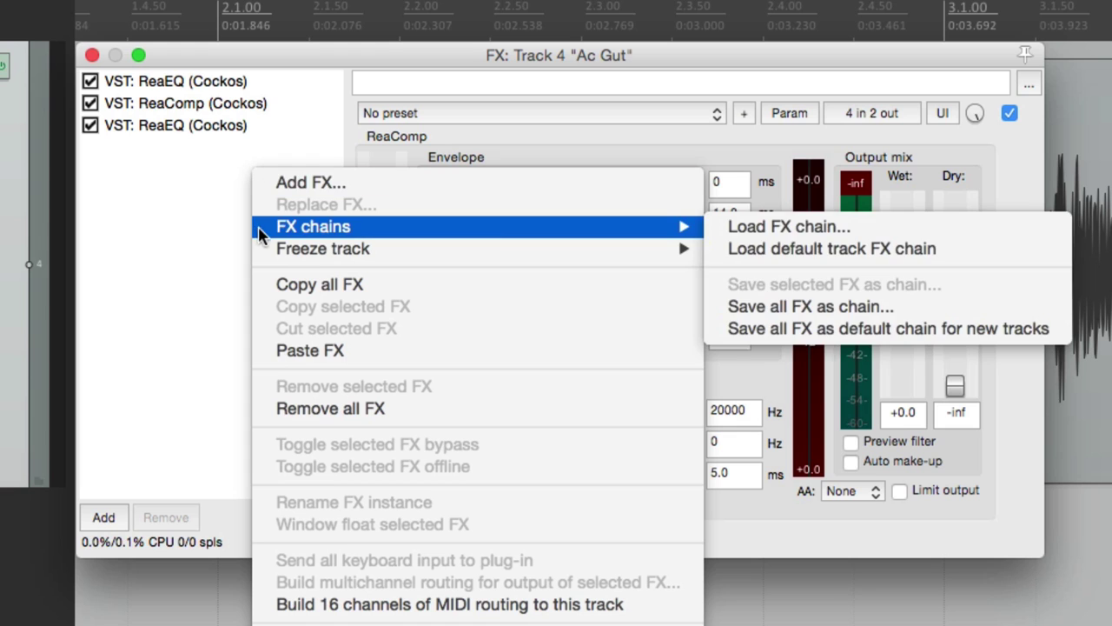
pyautogui.click(724, 306)
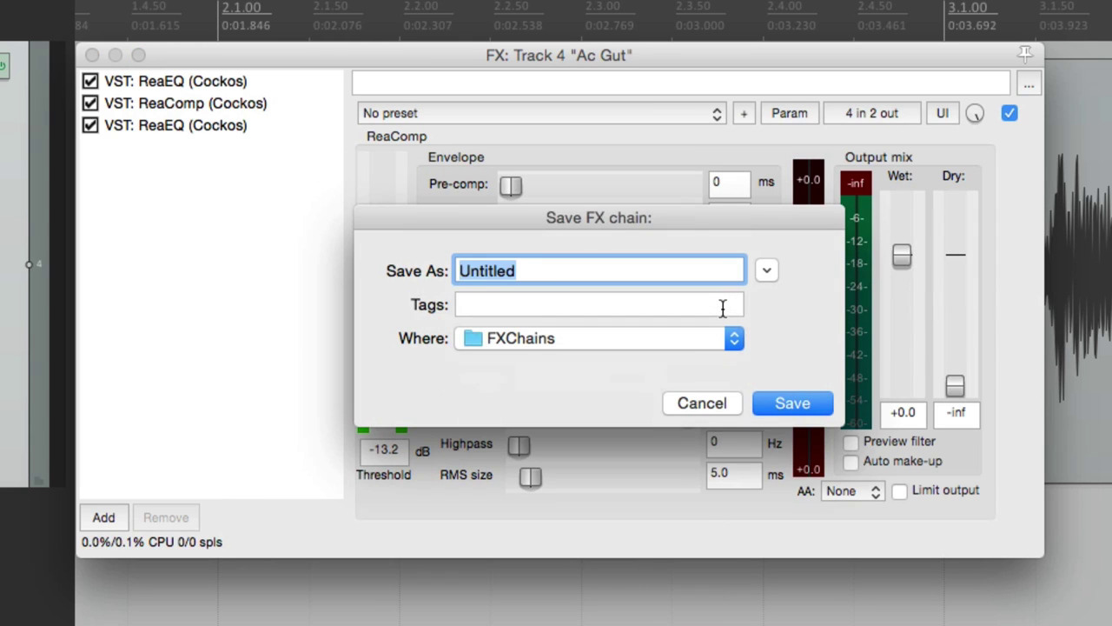
pyautogui.write('A')
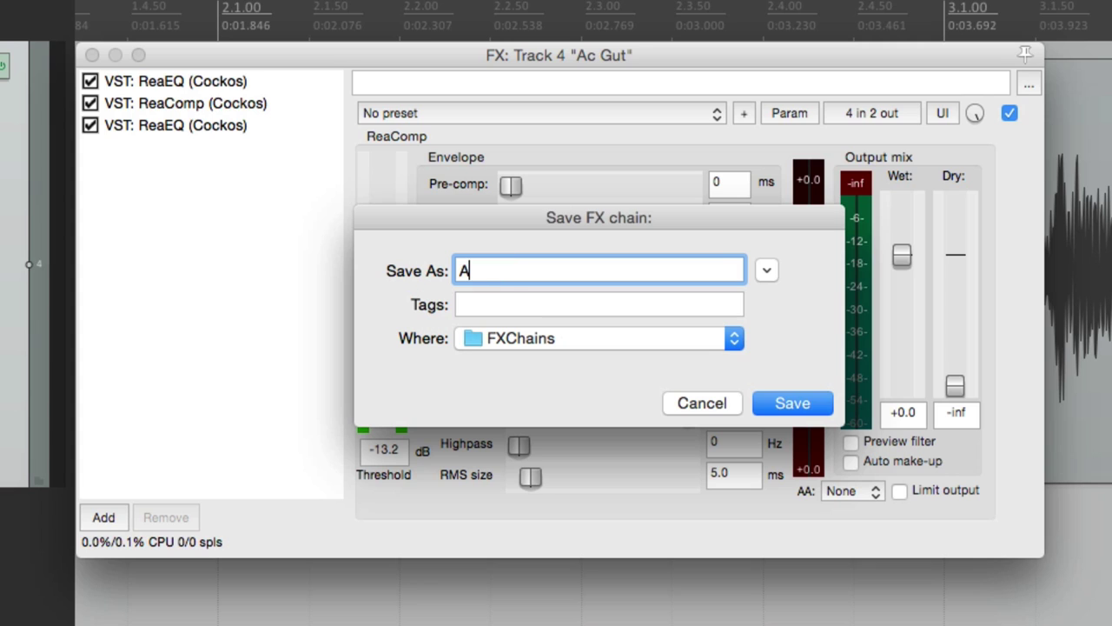
pyautogui.write('c Gut FX Chain')
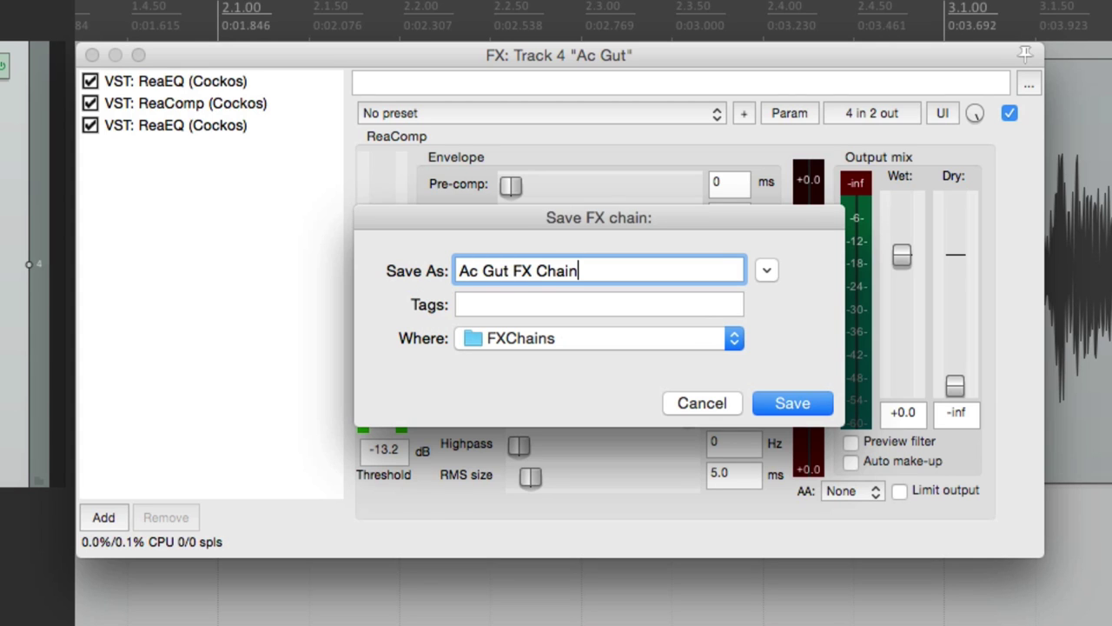
pyautogui.press('Return')
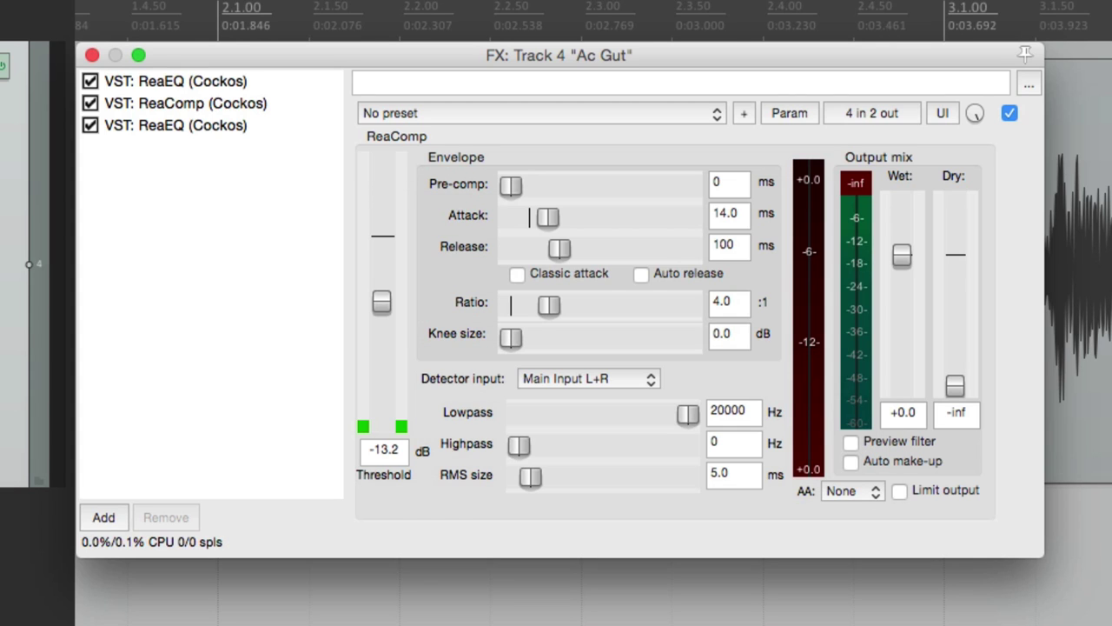
# Step: Select all three plugins from the first ReaEQ through the last ReaEQ and remove them from the track
pyautogui.click(247, 84)
pyautogui.keyDown('shift'); pyautogui.click(272, 126); pyautogui.keyUp('shift')
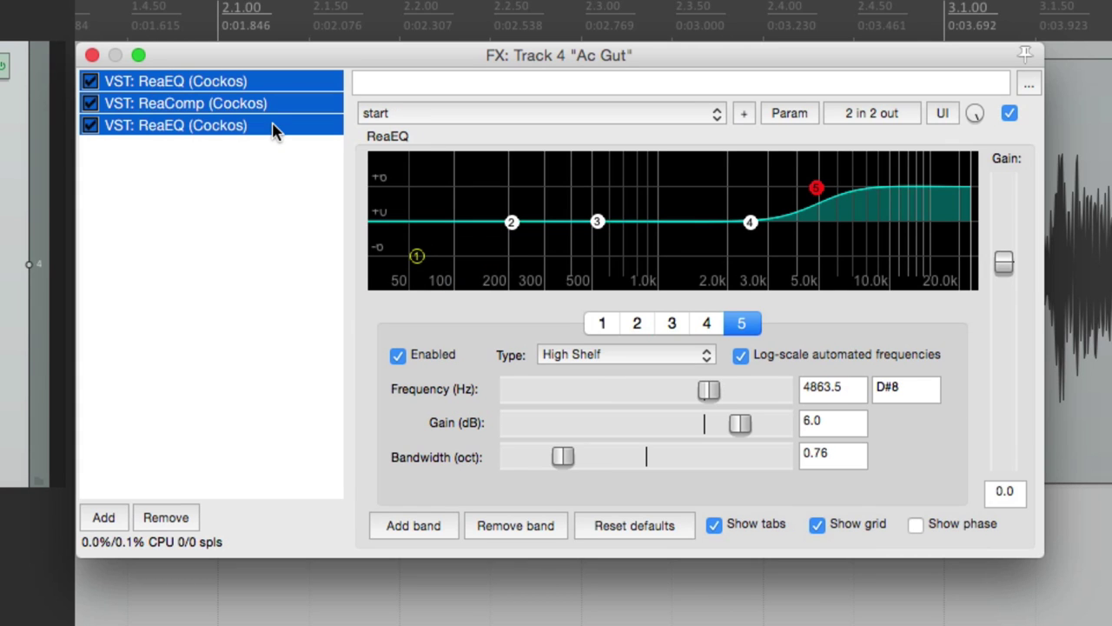
pyautogui.press('Delete')
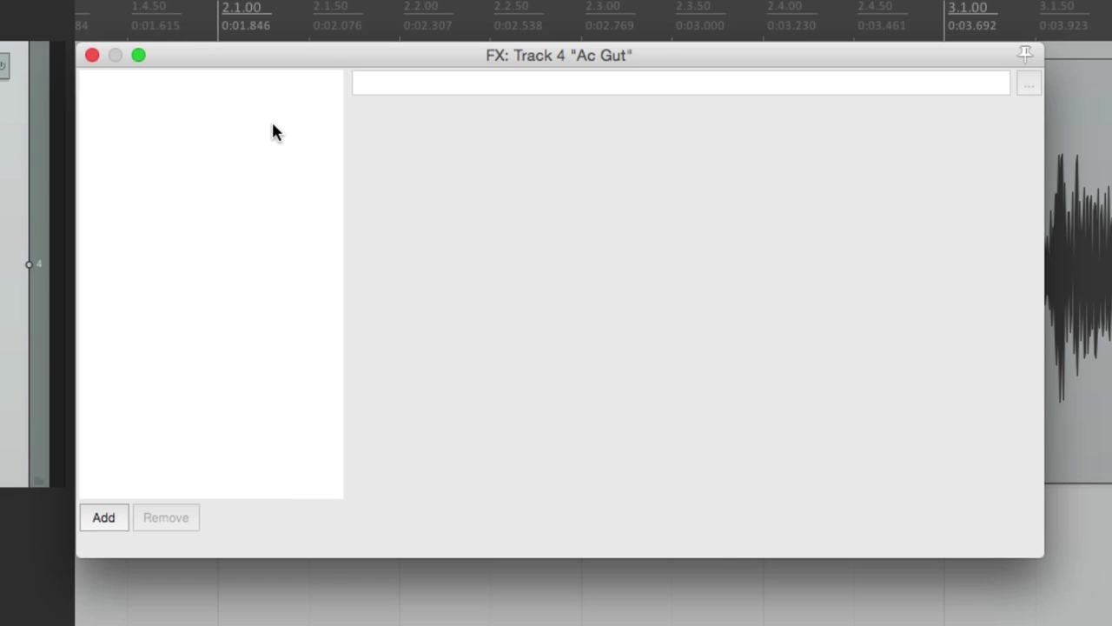
# Step: Load the saved chain file Ac Gut FX Chain.RfxChain into the empty FX window
pyautogui.rightClick(272, 130)
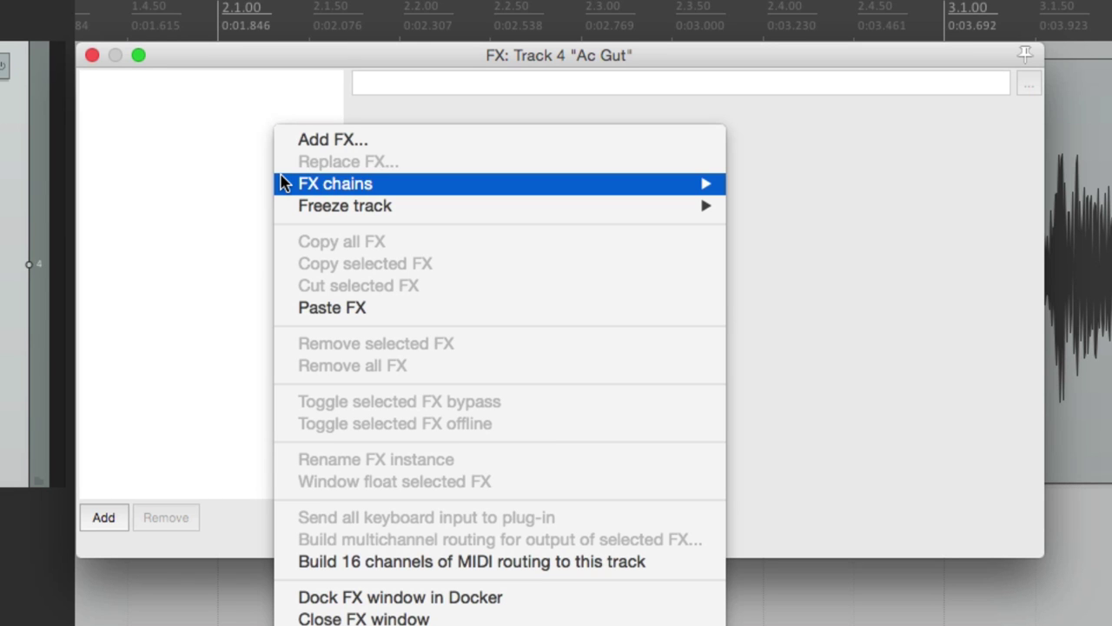
pyautogui.moveTo(287, 182)
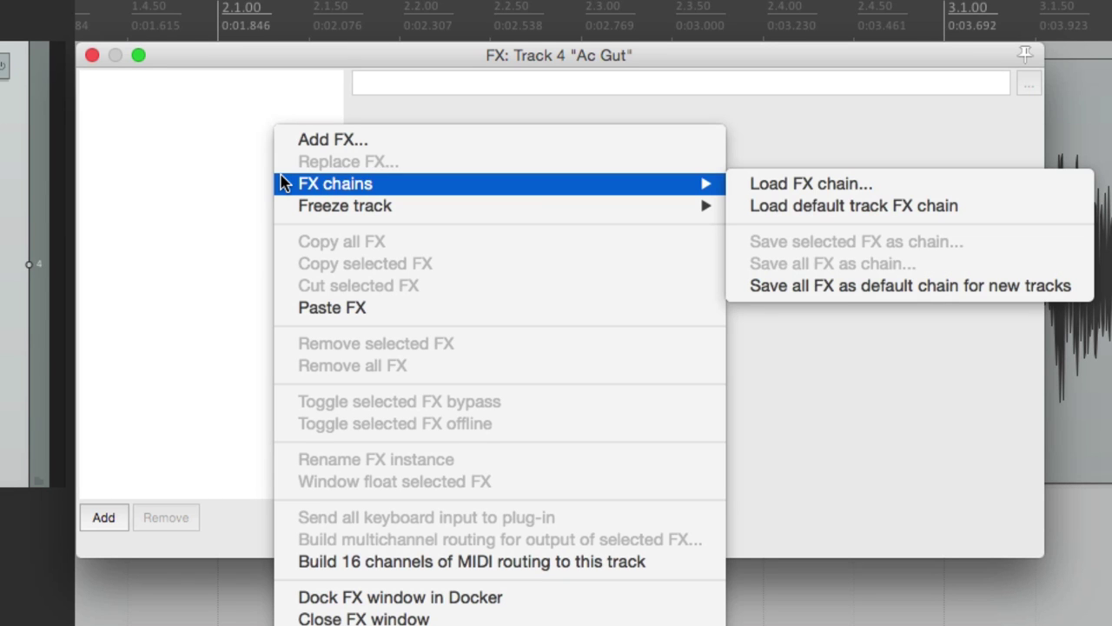
pyautogui.click(798, 185)
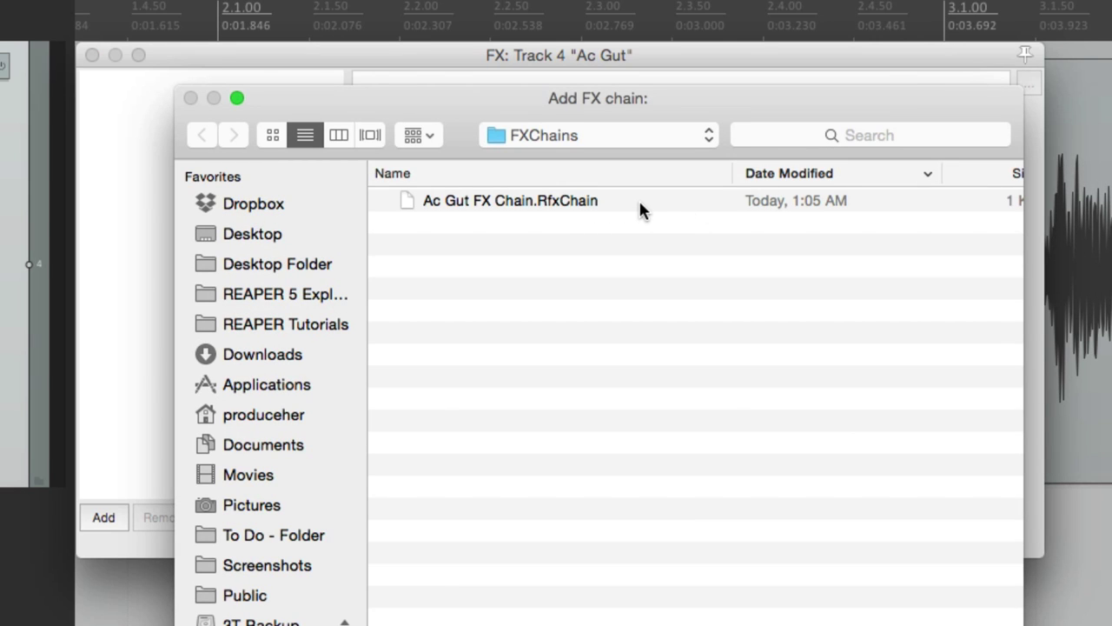
pyautogui.doubleClick(564, 201)
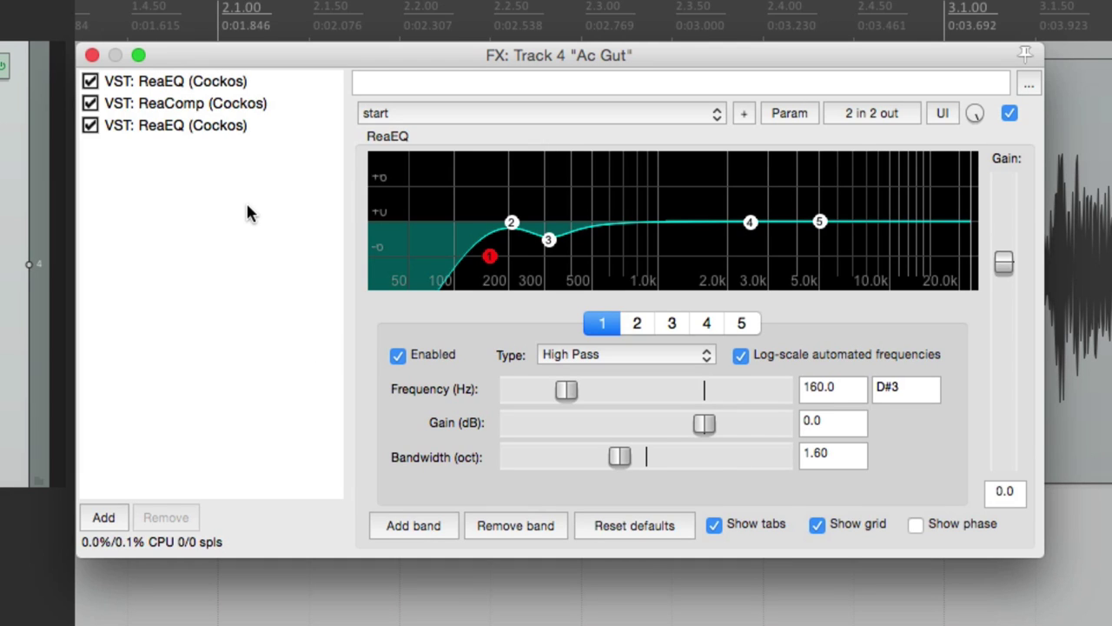
# Step: Check the loaded settings of the first ReaEQ, ReaComp and the second ReaEQ one by one
pyautogui.click(242, 87)
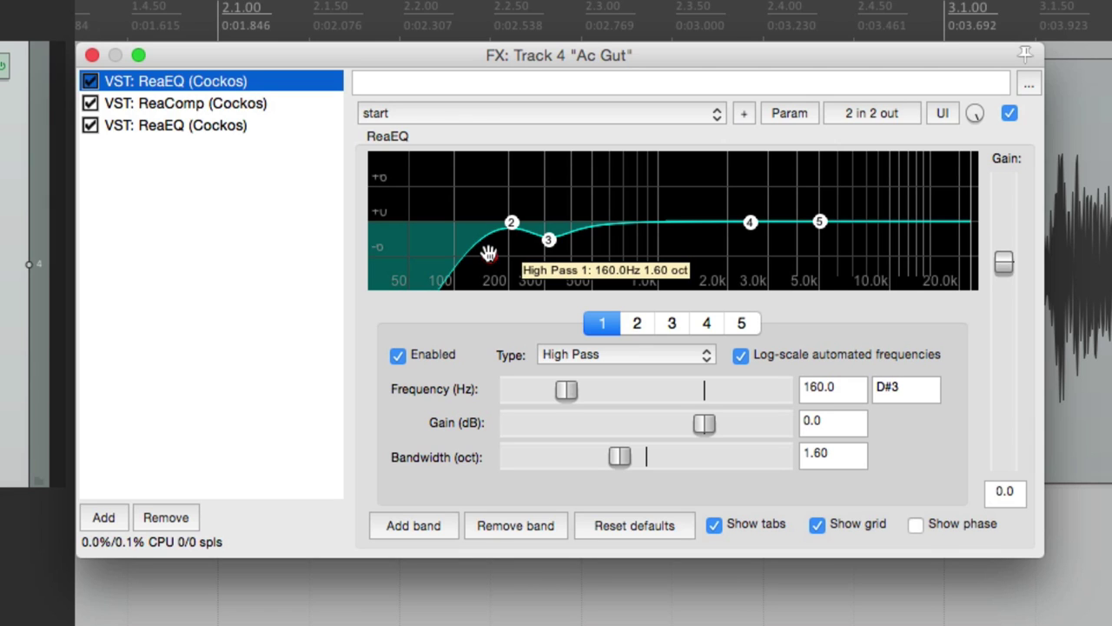
pyautogui.click(298, 107)
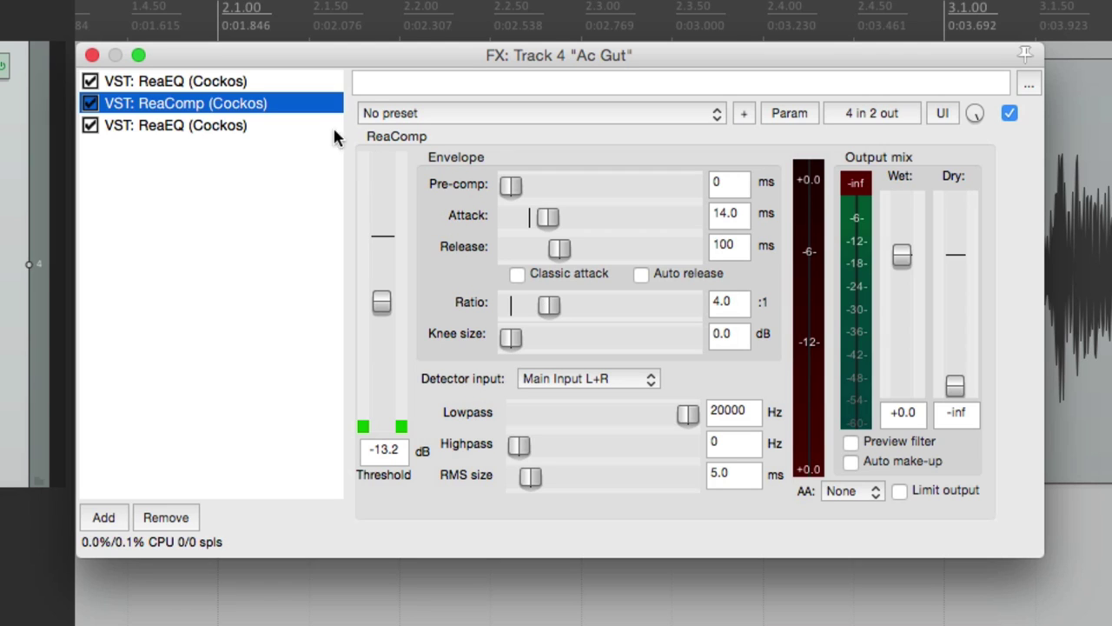
pyautogui.click(308, 130)
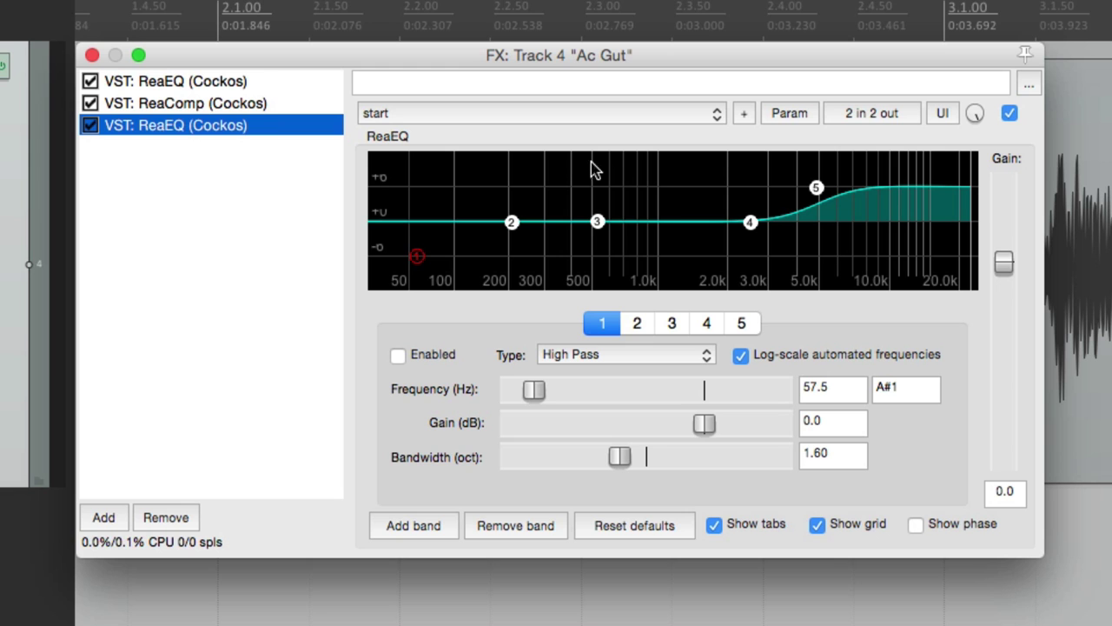
# Step: Clear all the loaded plugins from the Ac Gut track and close its FX window
pyautogui.keyDown('shift'); pyautogui.click(258, 86); pyautogui.keyUp('shift')
pyautogui.press('Delete')
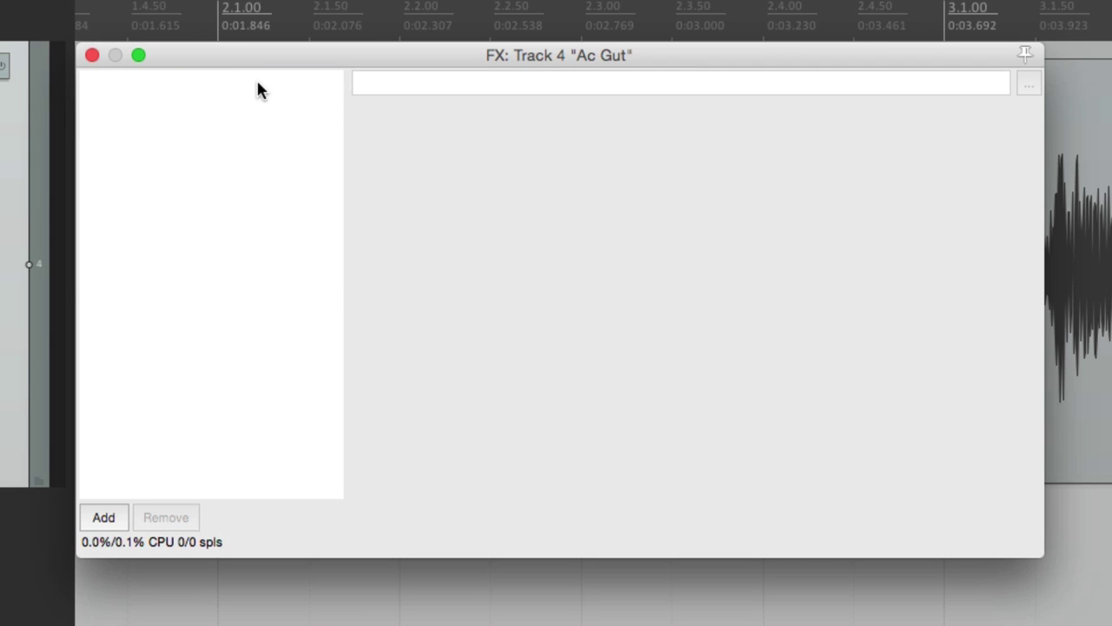
pyautogui.click(88, 56)
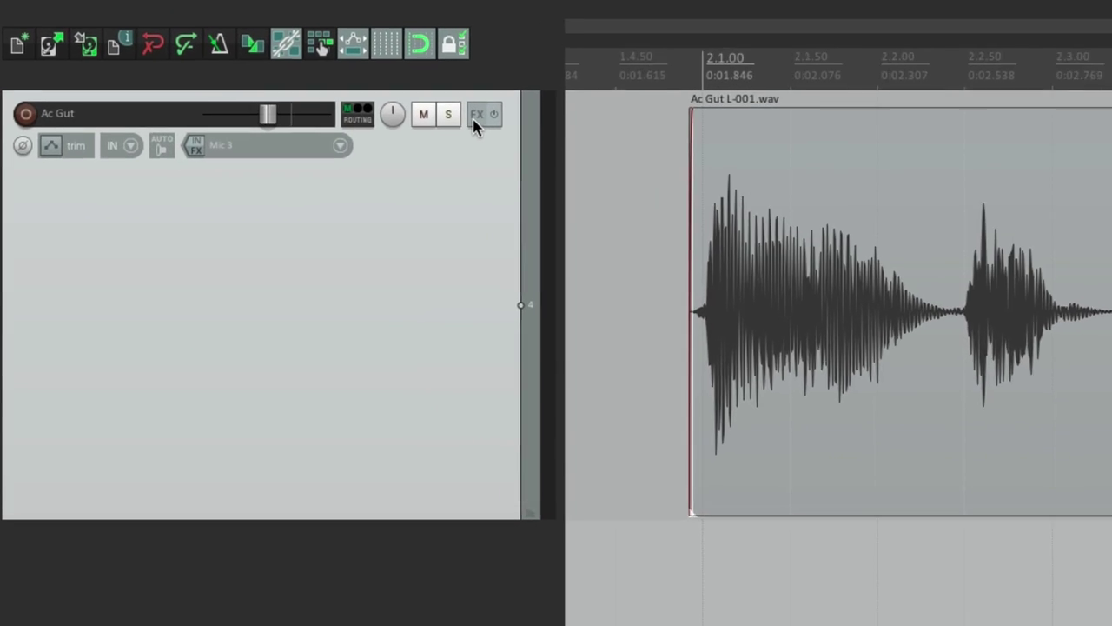
# Step: Add the saved Ac Gut FX Chain straight from the track's FX control in the track panel
pyautogui.rightClick(474, 122)
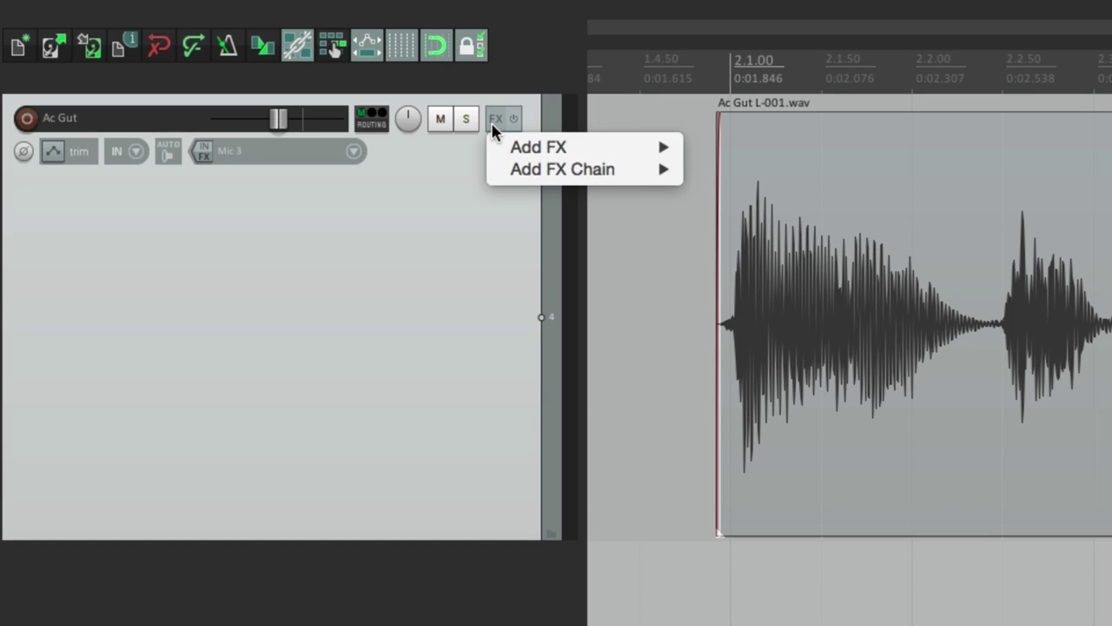
pyautogui.moveTo(497, 145)
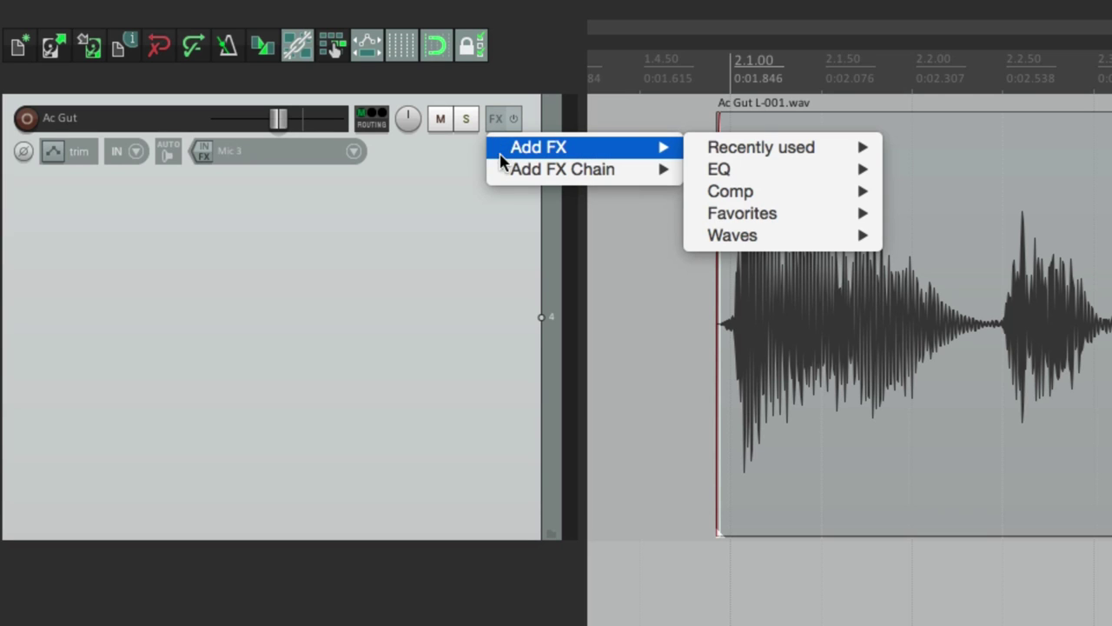
pyautogui.moveTo(500, 171)
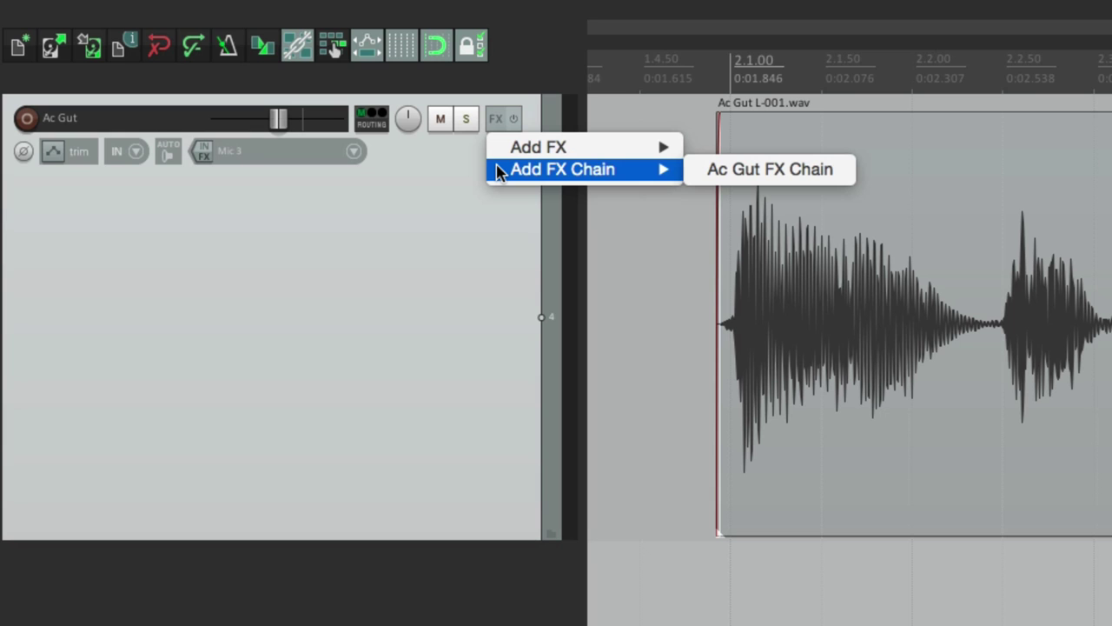
pyautogui.click(695, 174)
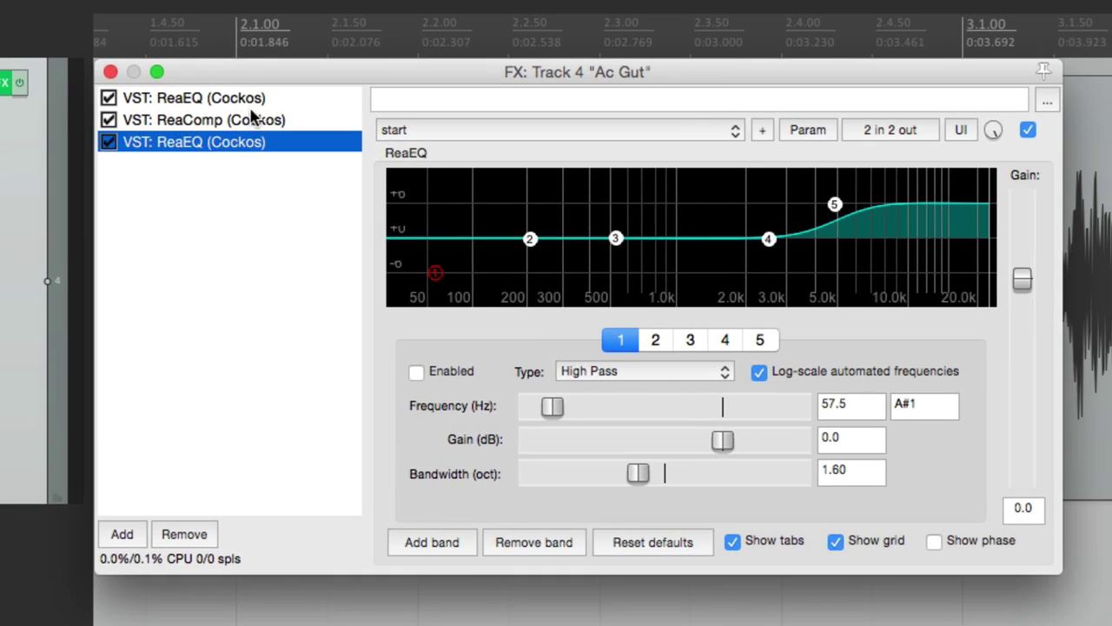
# Step: Review each plugin in the newly added chain and close the FX window
pyautogui.click(494, 101)
pyautogui.click(516, 121)
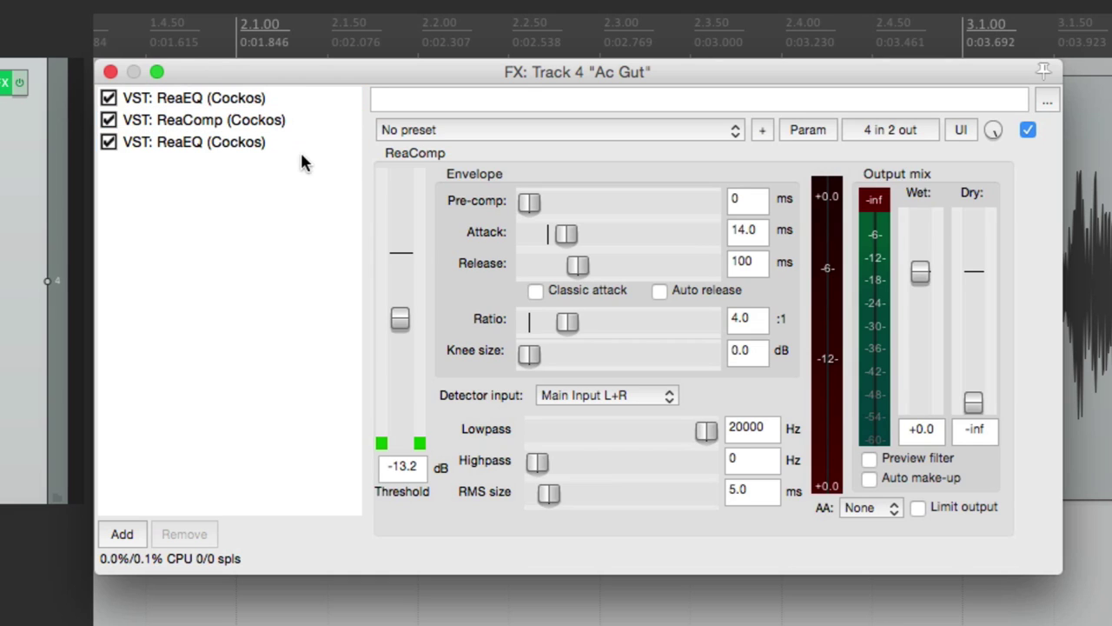
pyautogui.click(283, 142)
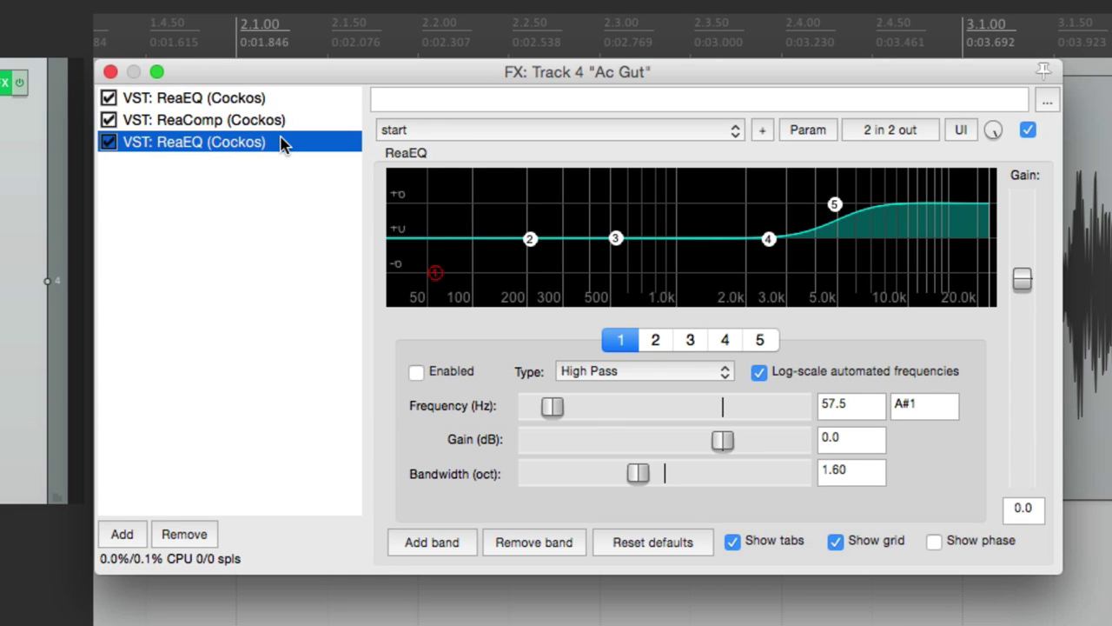
pyautogui.press('Escape')
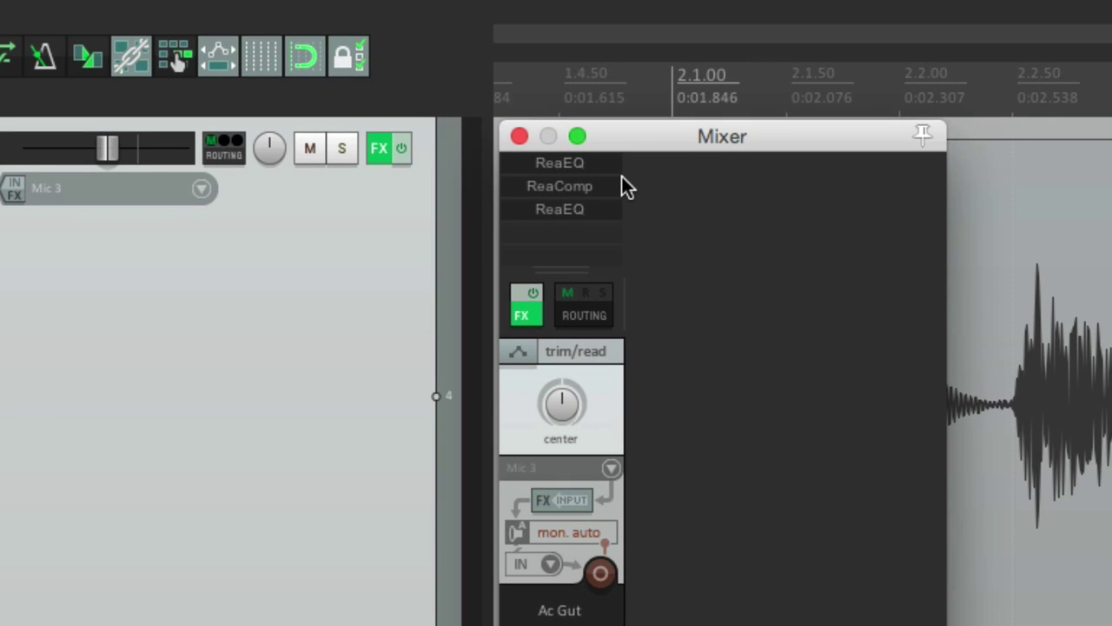
# Step: Try reordering the first ReaEQ within the Ac Gut channel's inserts in the mixer, and undo the change
pyautogui.moveTo(581, 161); pyautogui.dragTo(601, 217)
pyautogui.moveTo(576, 167); pyautogui.dragTo(600, 163)
pyautogui.hotkey('ctrl', 'z')
# Step: Try toggling the bypass of the first ReaEQ and ReaComp directly in the mixer's inserts
pyautogui.press('shift')
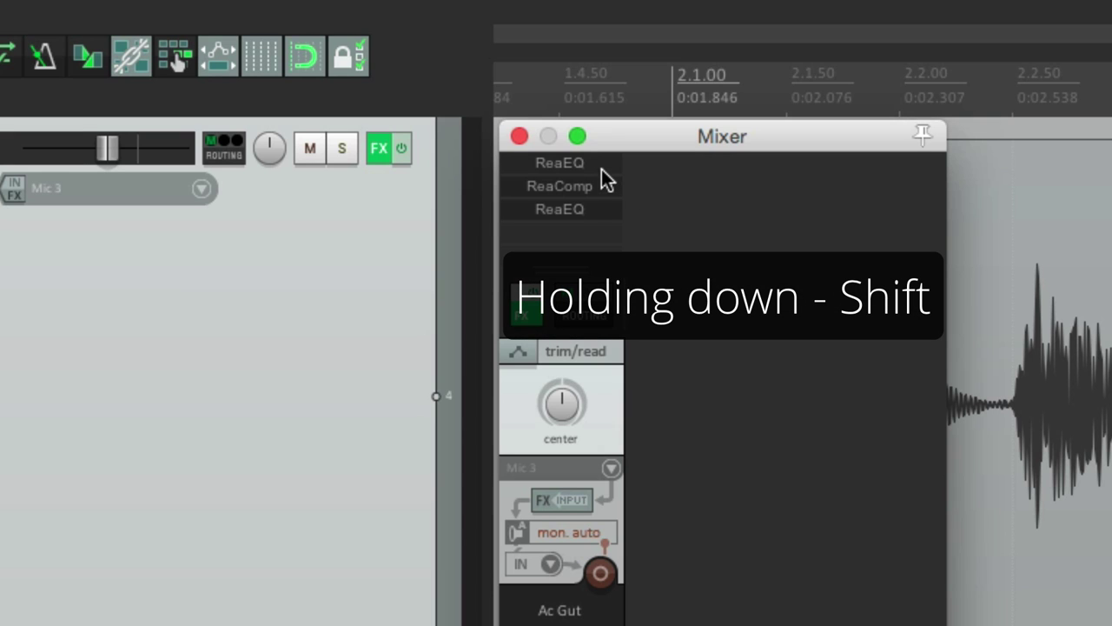
pyautogui.keyDown('shift'); pyautogui.click(595, 165); pyautogui.keyUp('shift')
pyautogui.keyDown('shift'); pyautogui.click(604, 185); pyautogui.keyUp('shift')
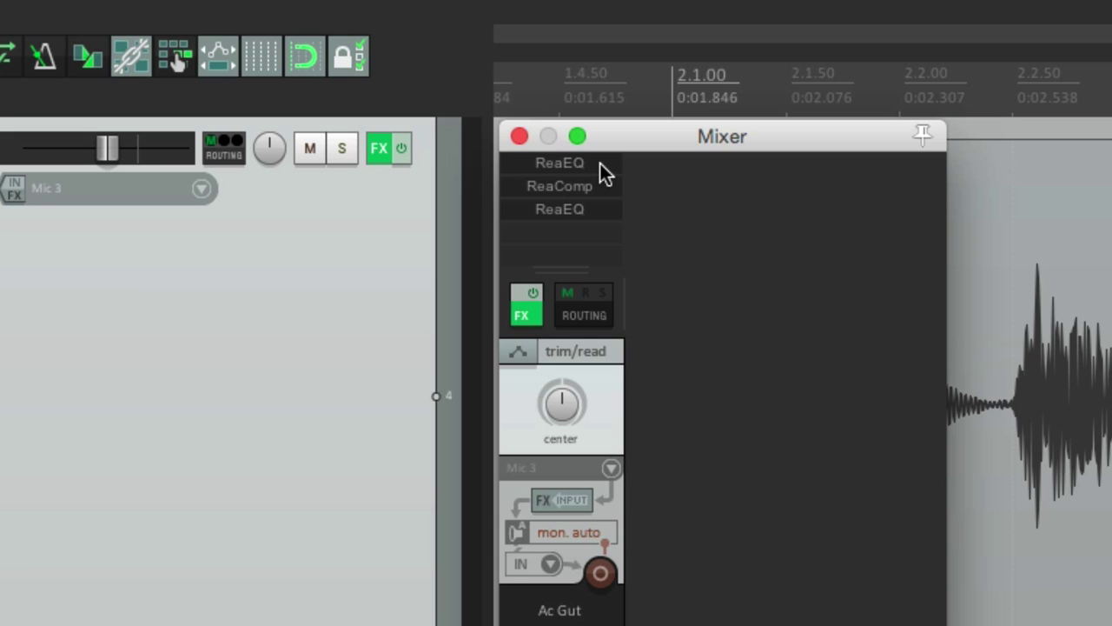
# Step: Set the first ReaEQ, ReaComp and the second ReaEQ offline from the mixer, and open the track's FX chain window
pyautogui.rightClick(600, 163)
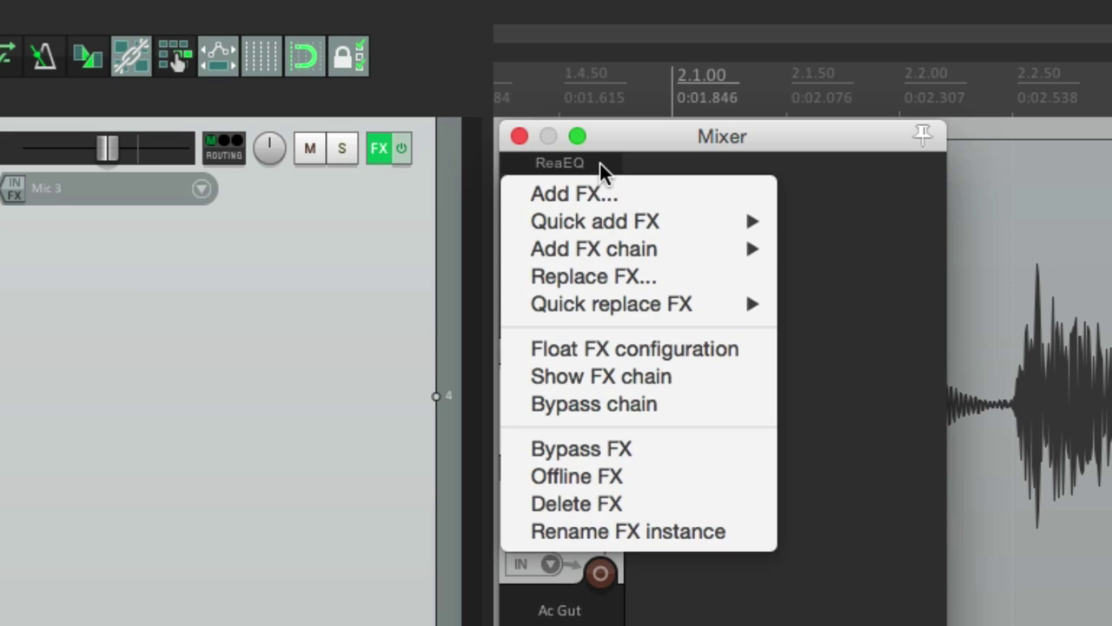
pyautogui.click(523, 488)
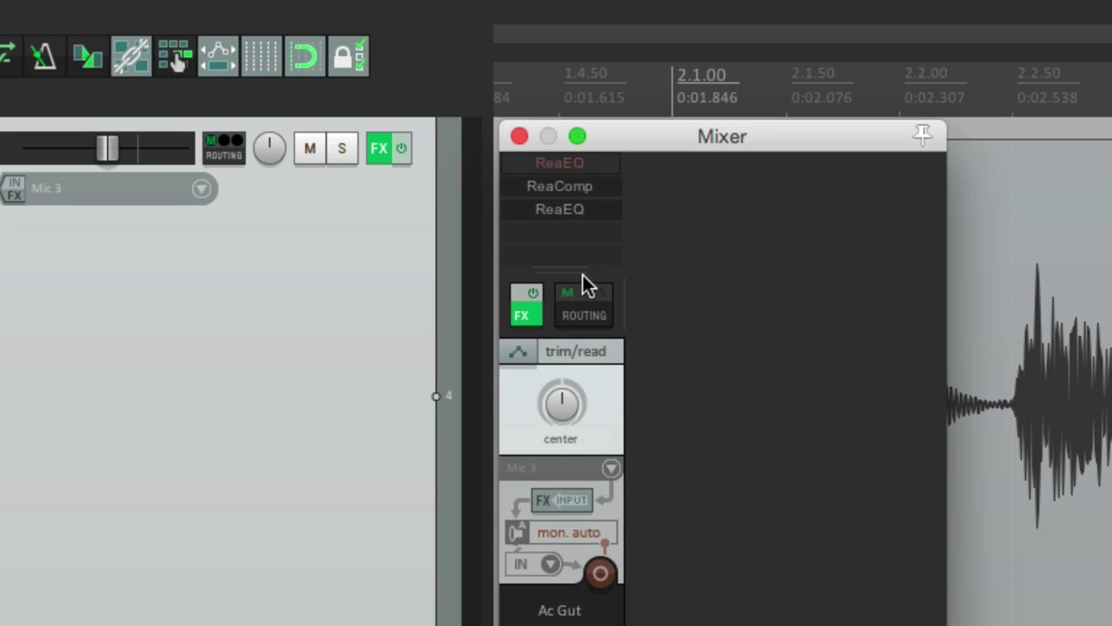
pyautogui.rightClick(580, 183)
pyautogui.click(551, 505)
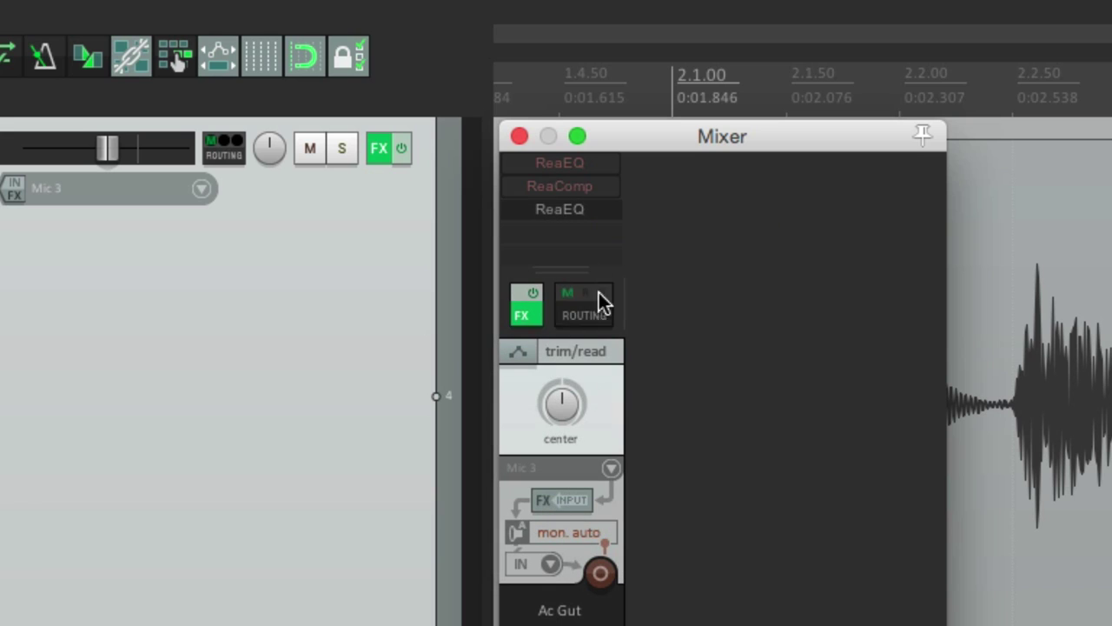
pyautogui.rightClick(579, 210)
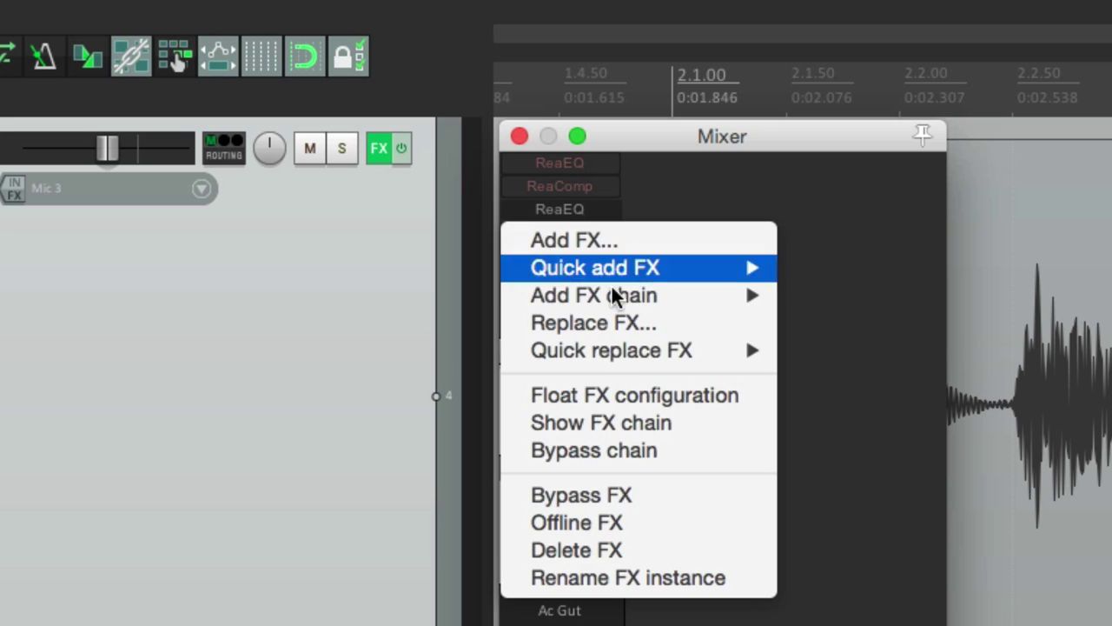
pyautogui.click(615, 530)
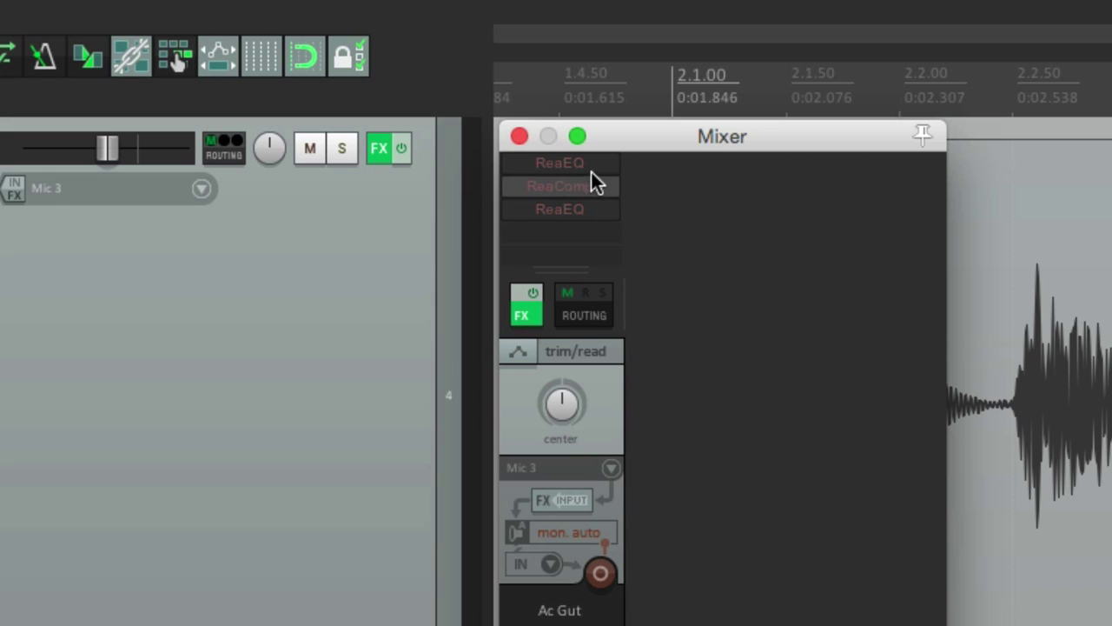
pyautogui.click(532, 313)
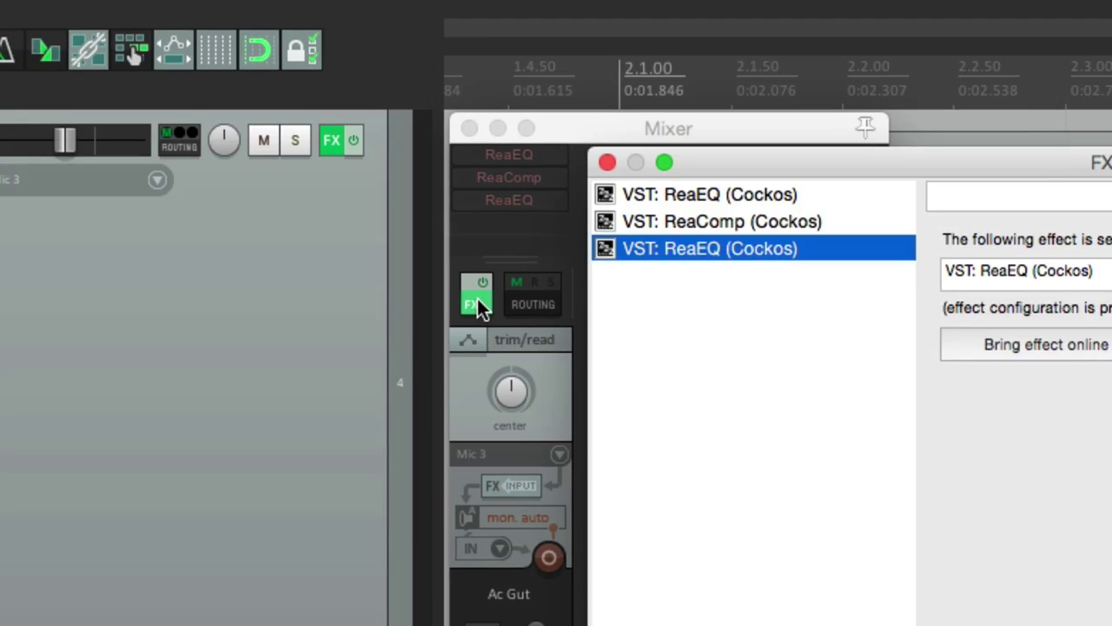
# Step: Bring the first ReaEQ, ReaComp and the second ReaEQ back online in the Ac Gut chain and close the FX window
pyautogui.click(246, 103)
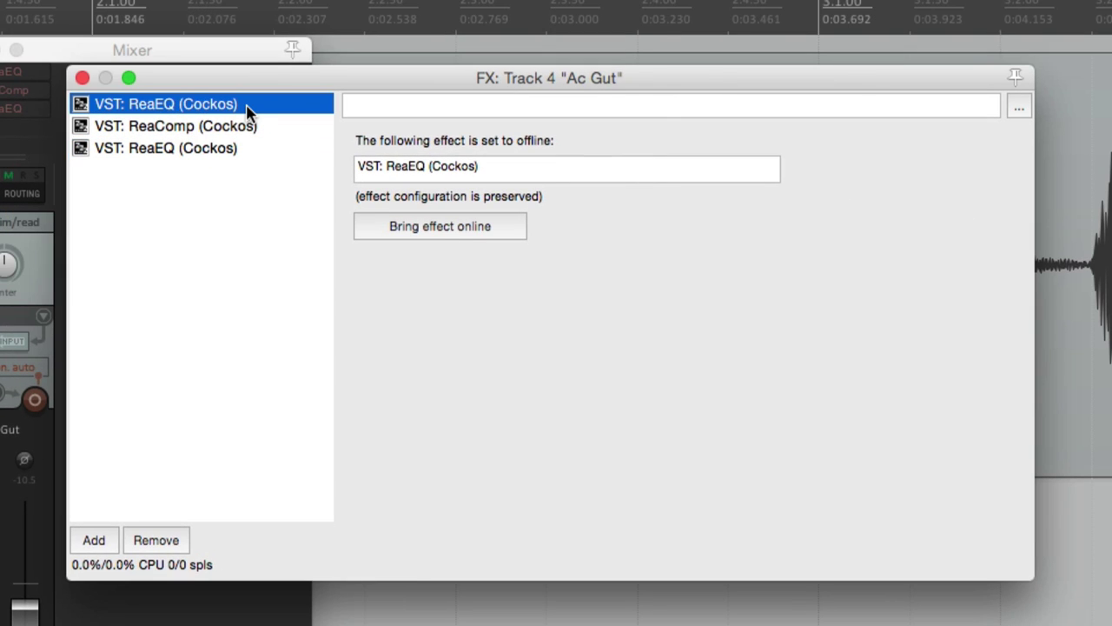
pyautogui.click(449, 230)
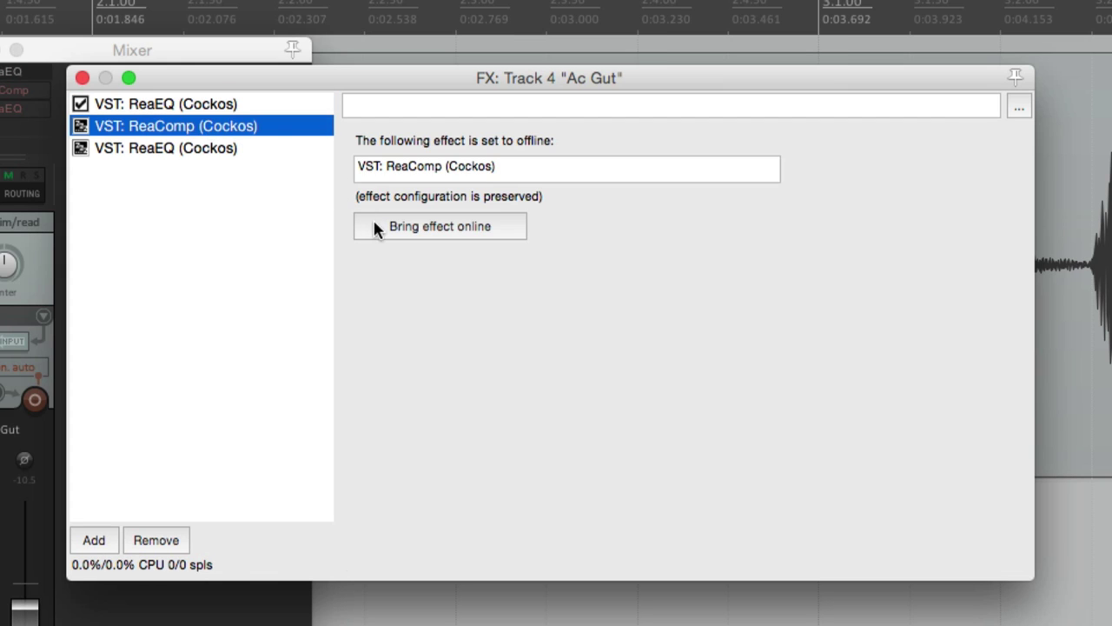
pyautogui.click(370, 225)
pyautogui.click(241, 149)
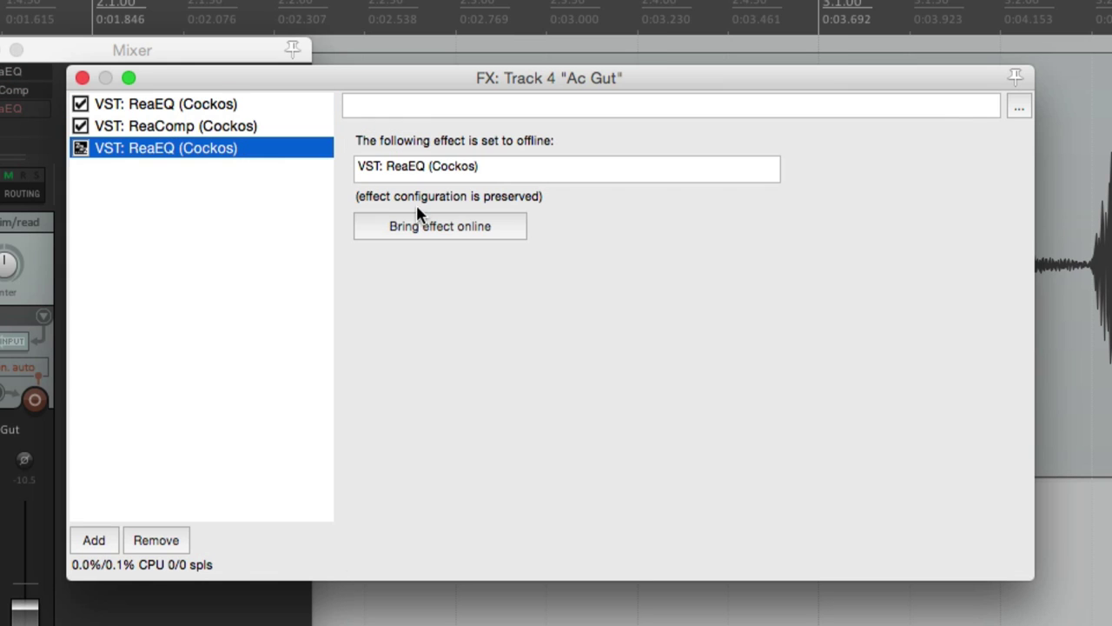
pyautogui.click(427, 234)
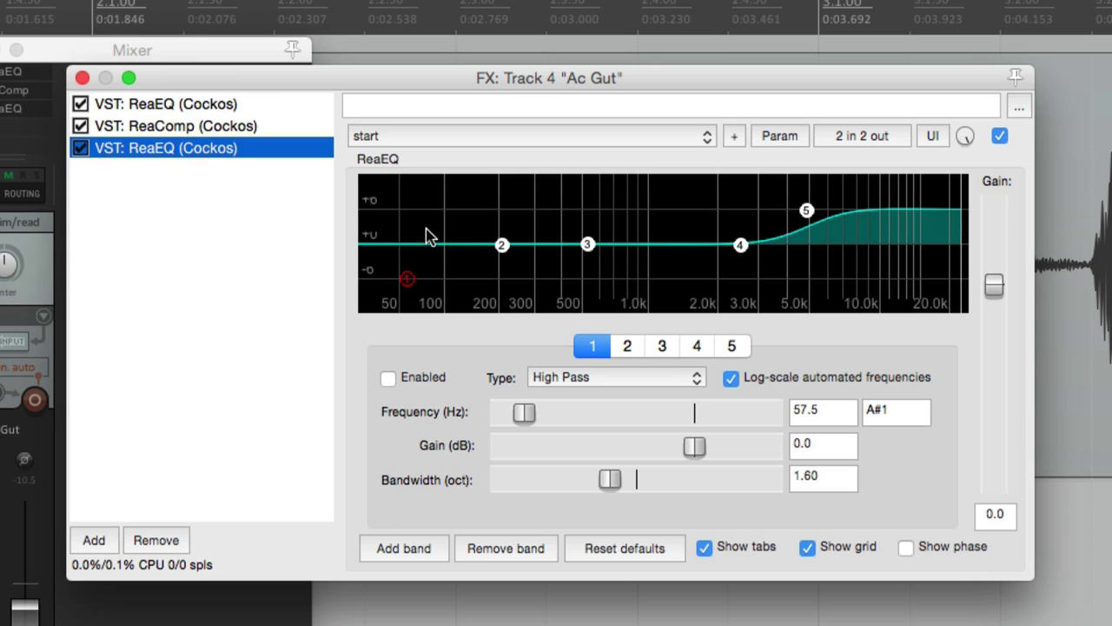
pyautogui.press('Escape')
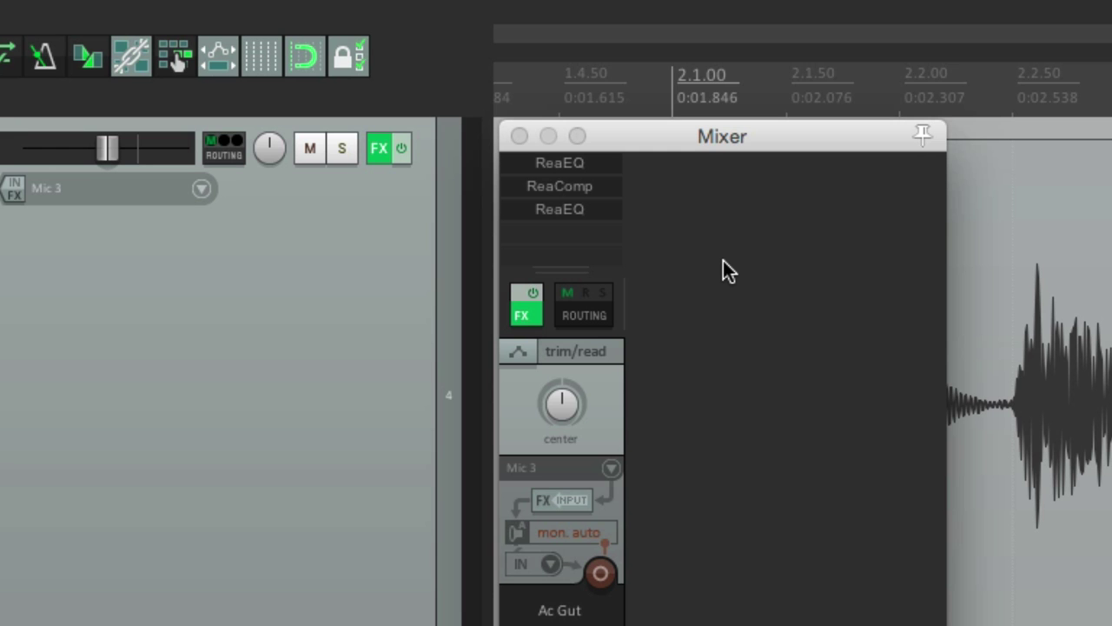
# Step: Copy the Ac Gut channel's three effects to a new track's inserts in the mixer and delete the copied first ReaEQ
pyautogui.doubleClick(729, 313)
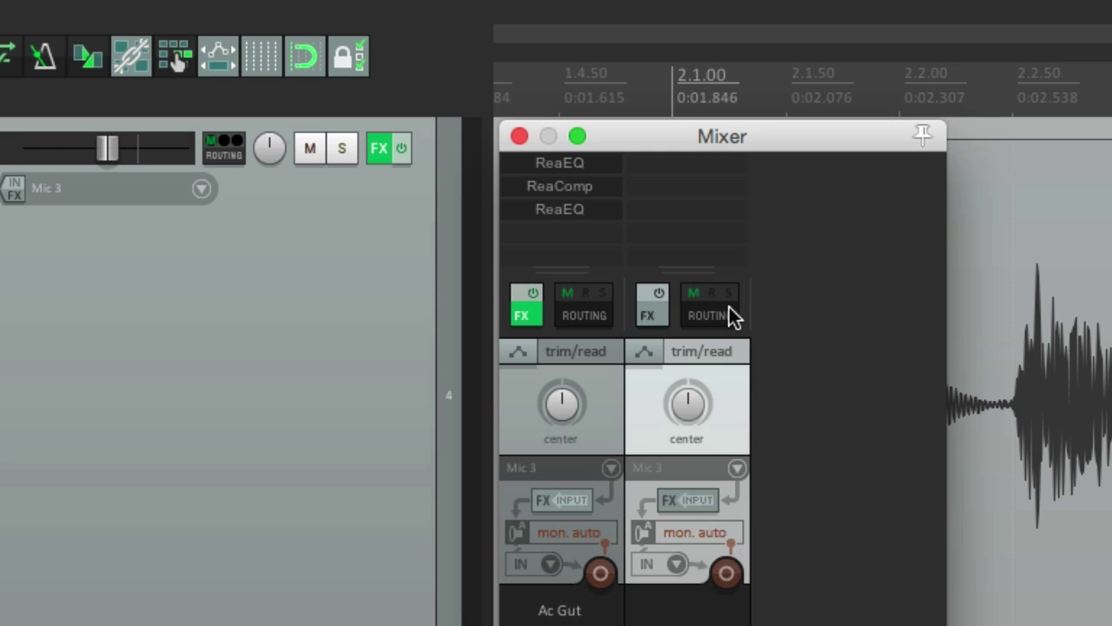
pyautogui.moveTo(575, 165); pyautogui.dragTo(669, 227)
pyautogui.moveTo(568, 189); pyautogui.dragTo(686, 191)
pyautogui.moveTo(559, 208); pyautogui.dragTo(683, 223)
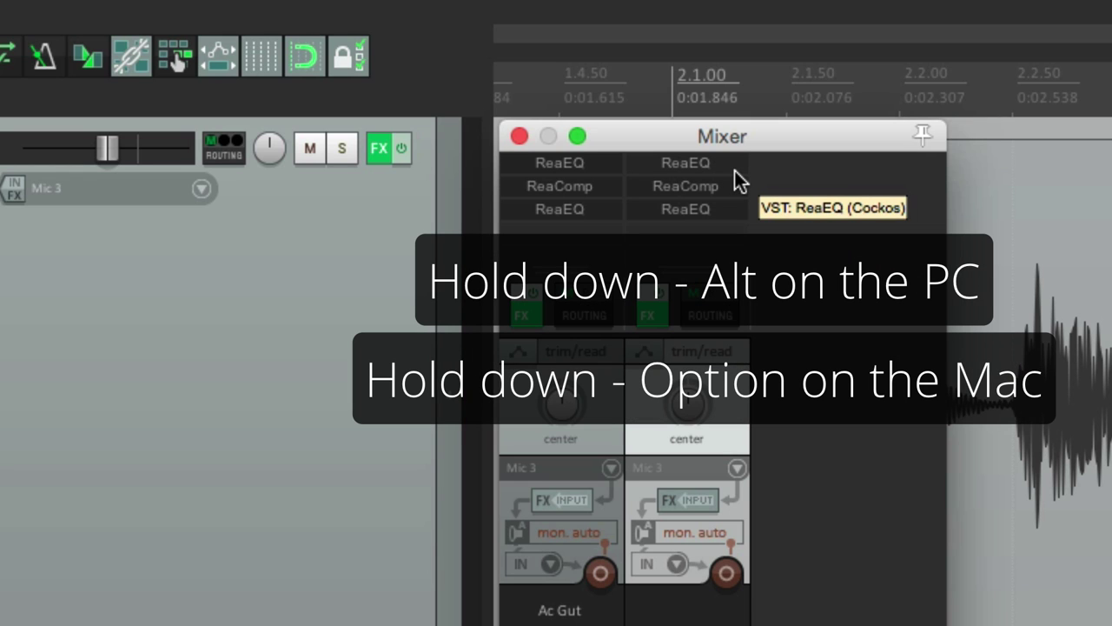
pyautogui.keyDown('alt'); pyautogui.click(732, 166); pyautogui.keyUp('alt')
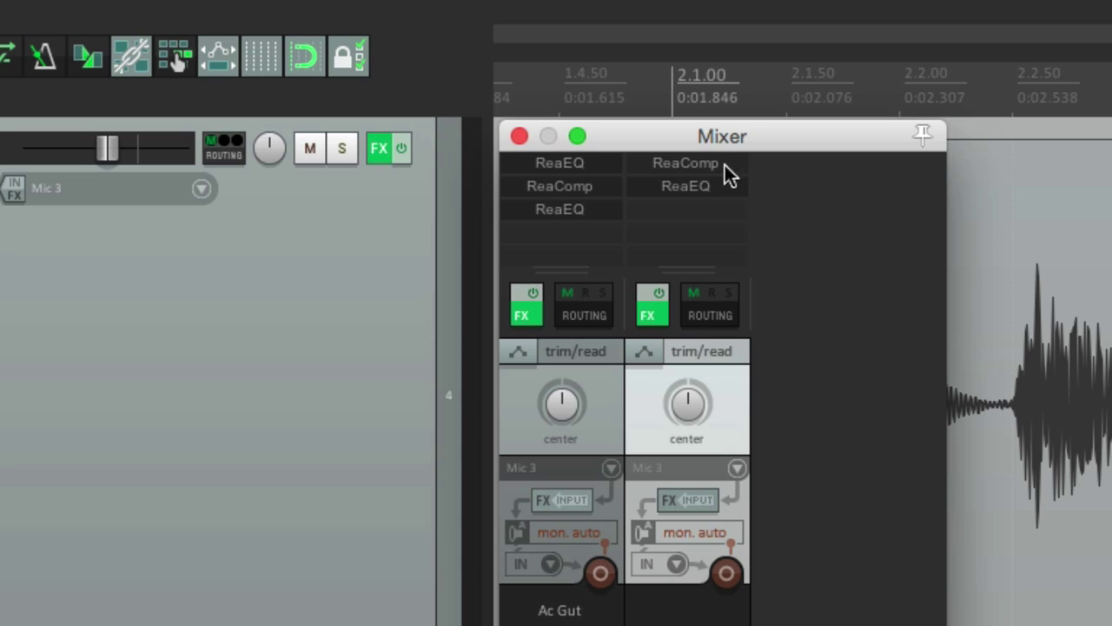
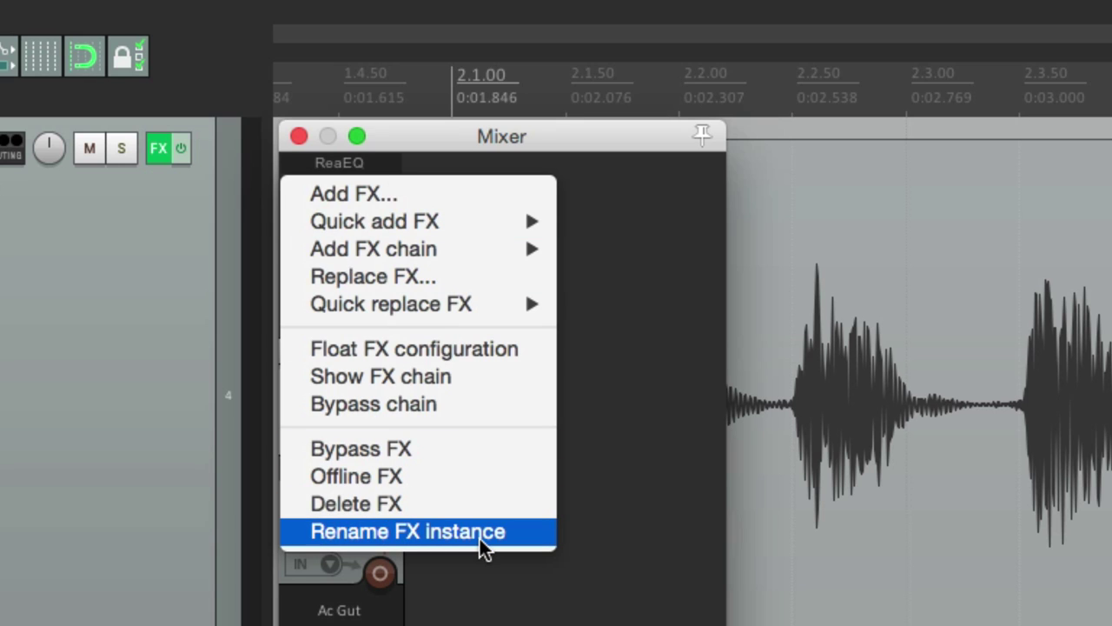
# Step: Check the first ReaEQ's settings on Ac Gut and rename that instance to "Low Pass Filter"
pyautogui.click(479, 539)
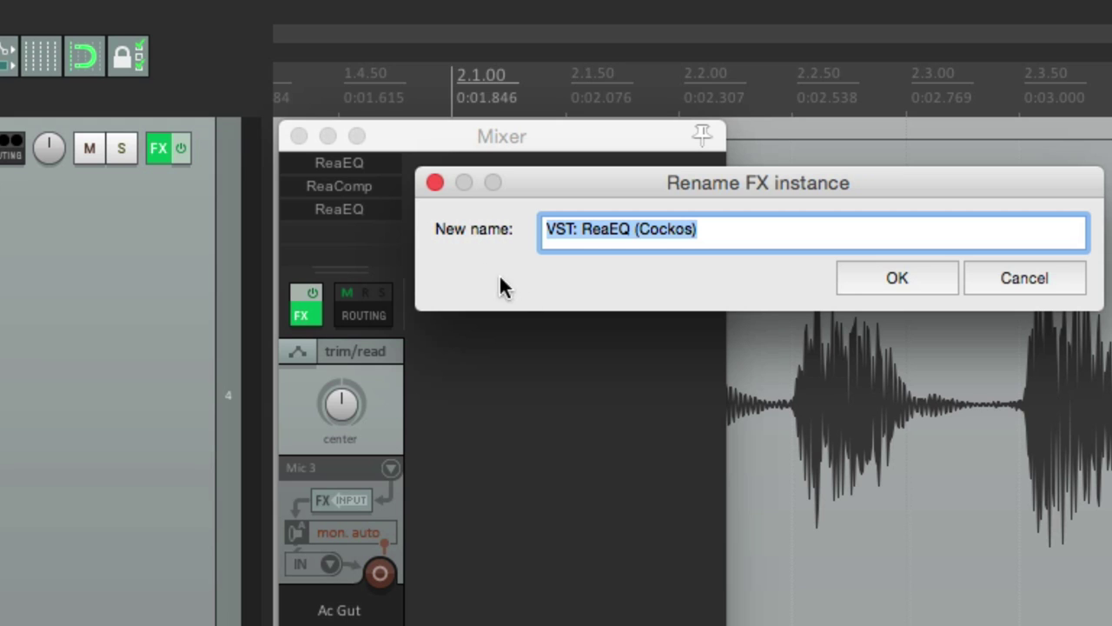
pyautogui.click(435, 182)
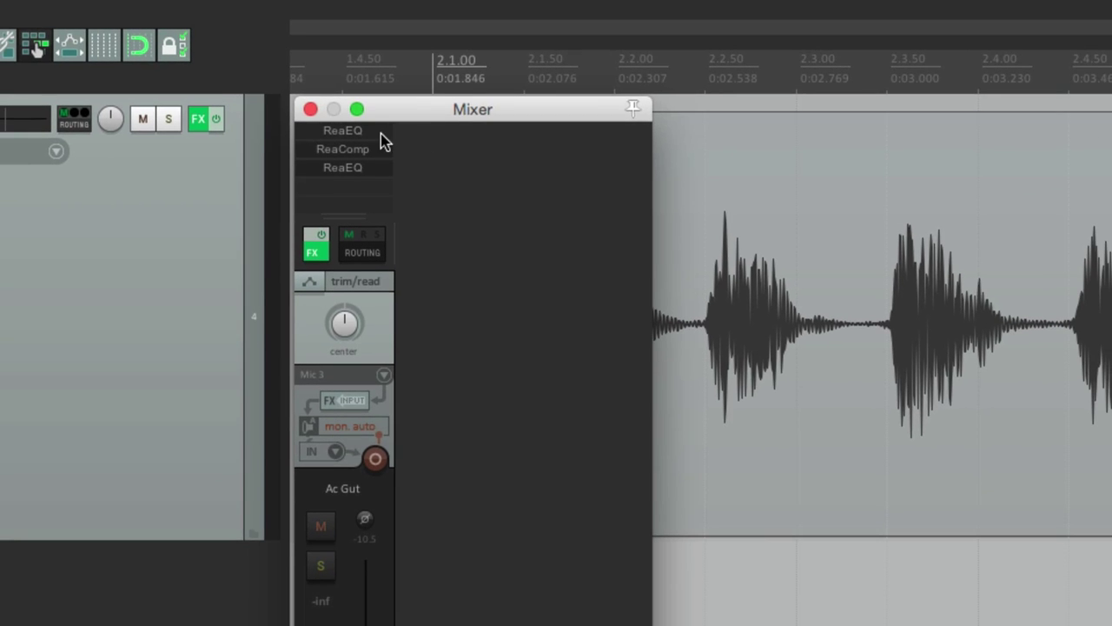
pyautogui.click(383, 133)
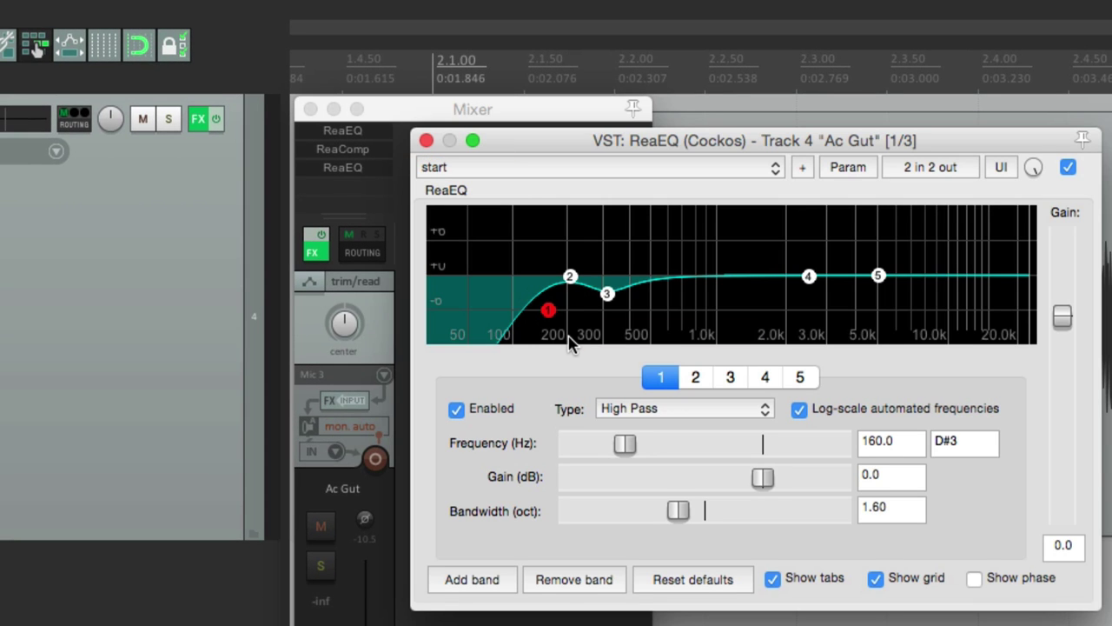
pyautogui.click(425, 140)
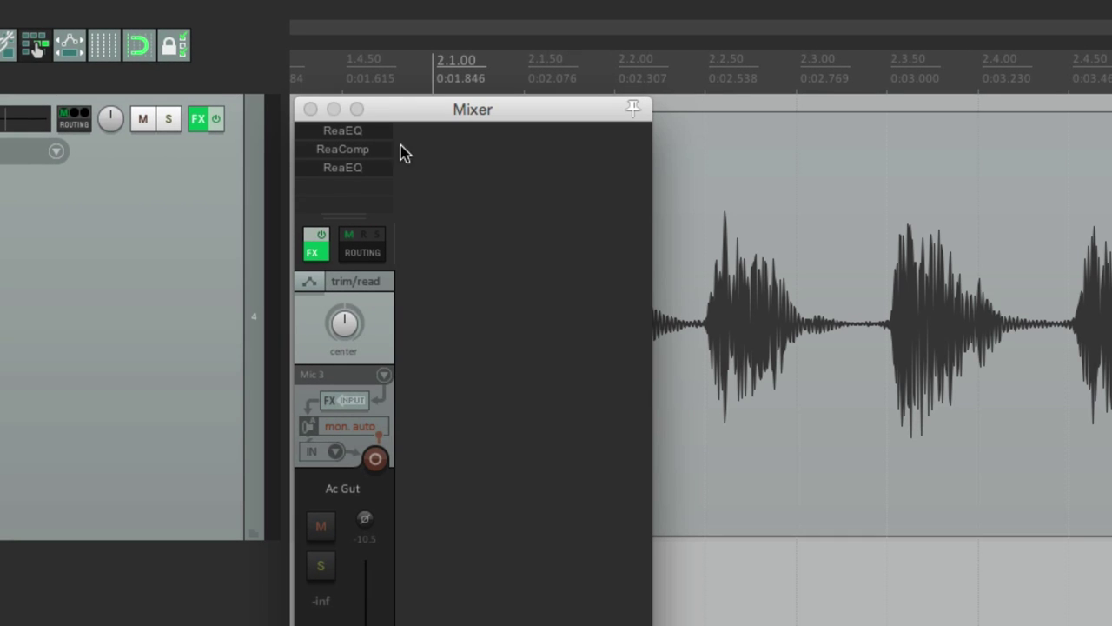
pyautogui.rightClick(356, 135)
pyautogui.click(420, 425)
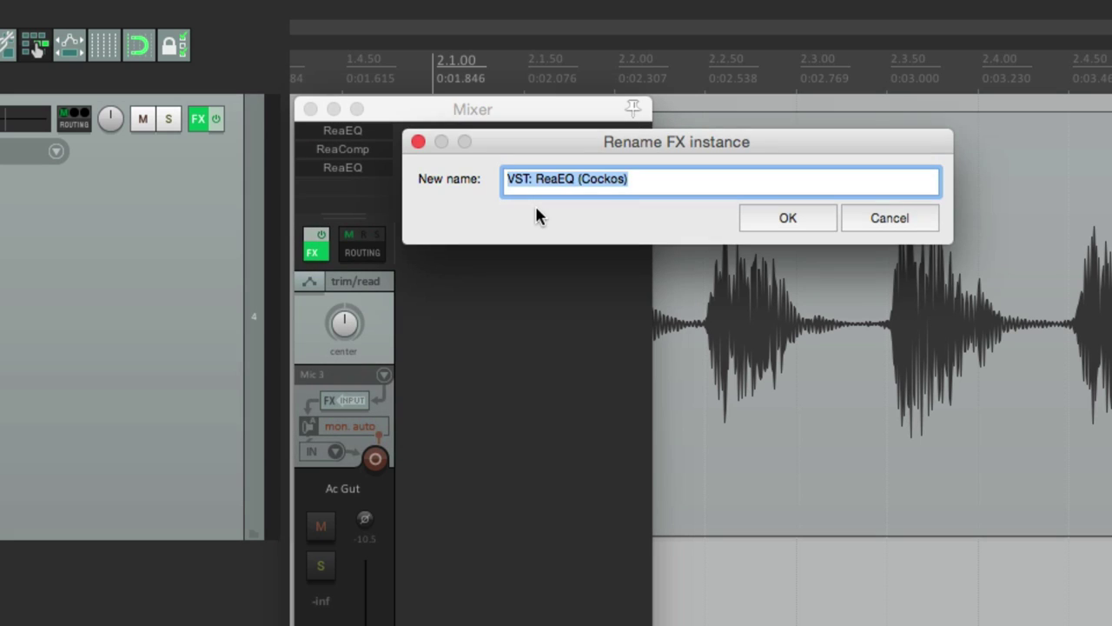
pyautogui.write('Low Pass Filter')
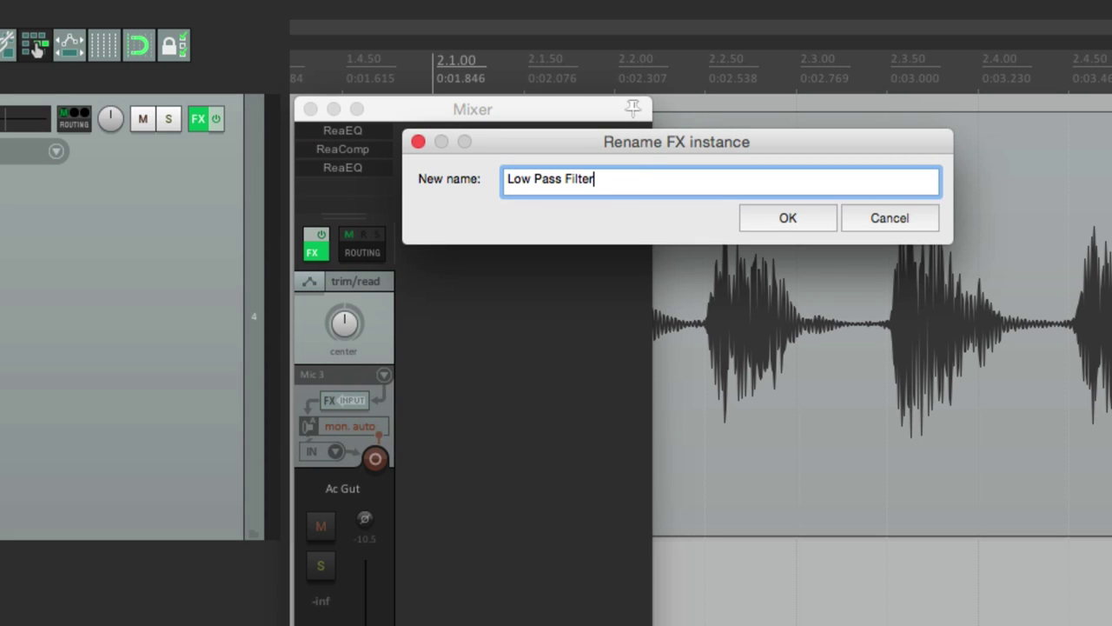
pyautogui.press('Return')
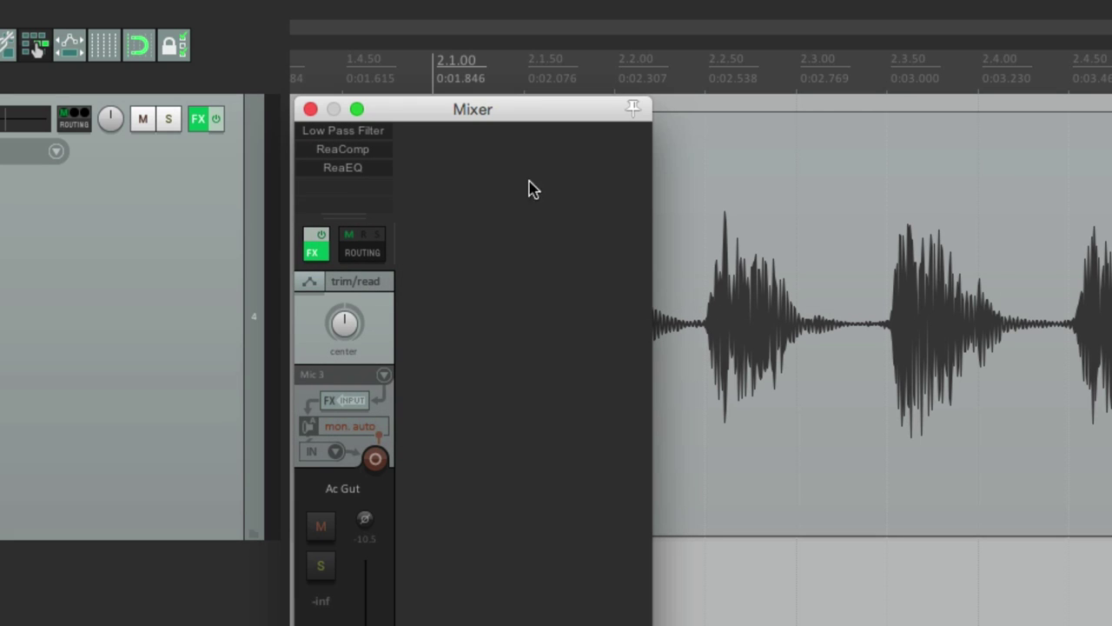
# Step: Rename the ReaComp instance in the Ac Gut channel's inserts to "Light Compress"
pyautogui.rightClick(382, 162)
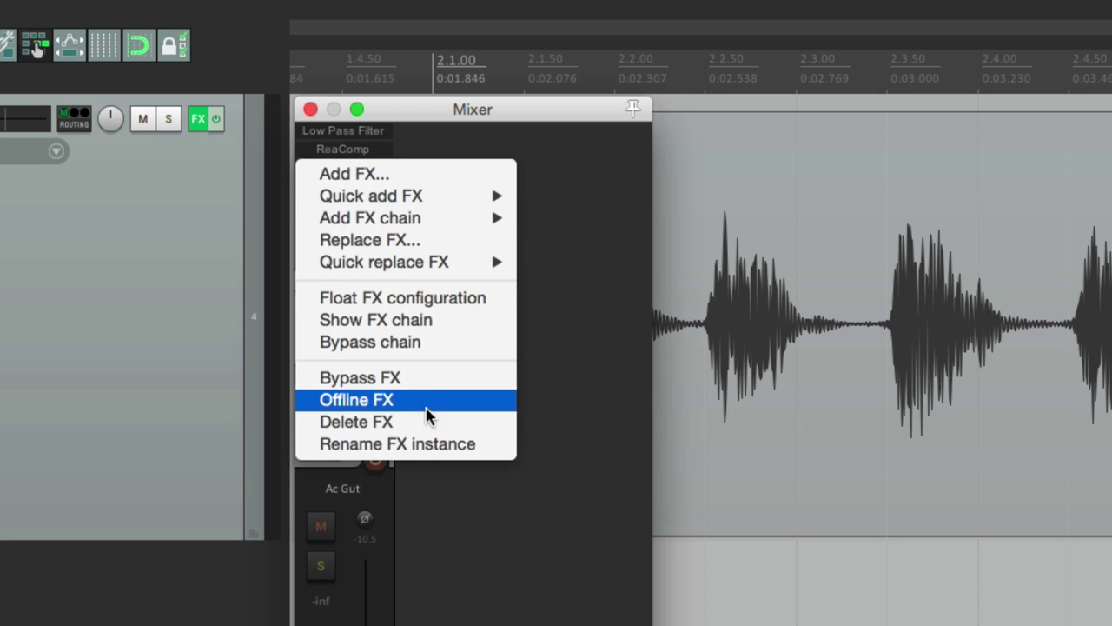
pyautogui.click(429, 443)
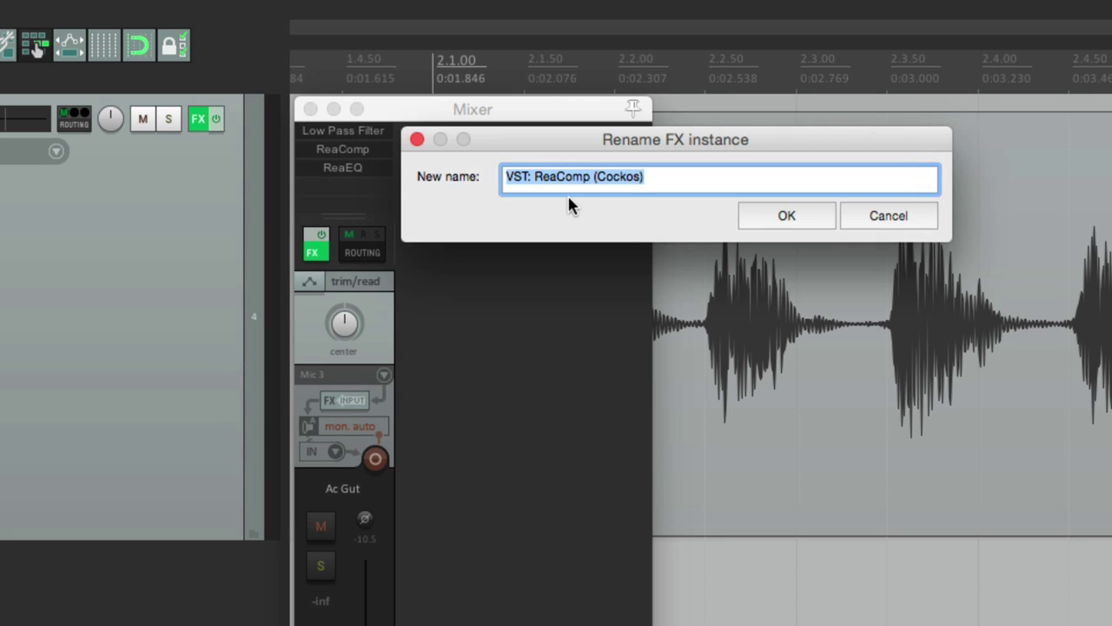
pyautogui.write('Light Compress')
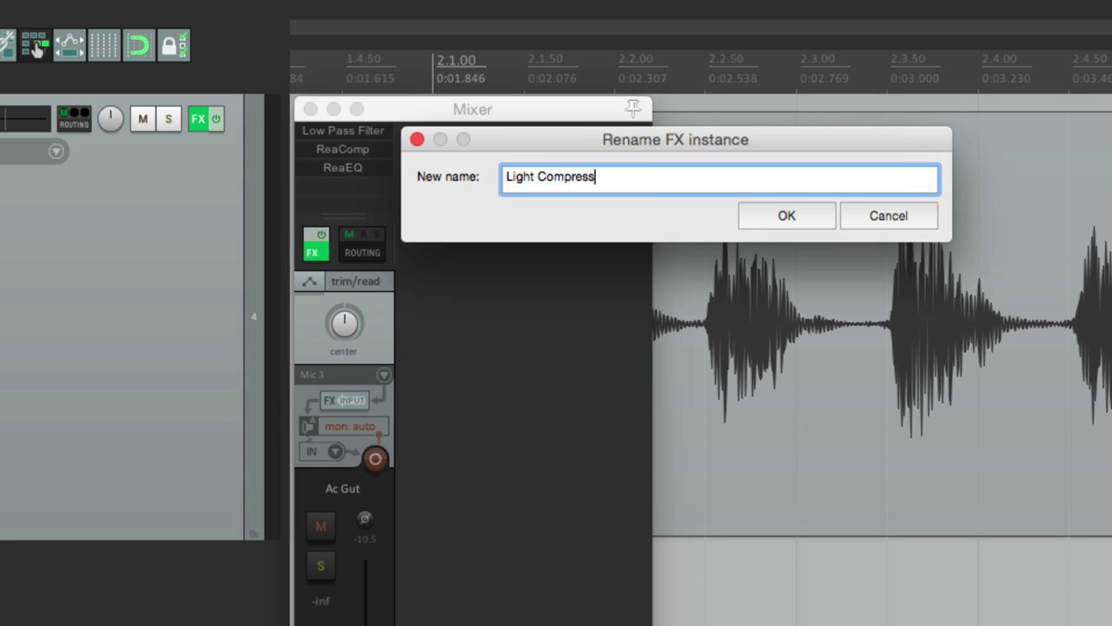
pyautogui.press('Return')
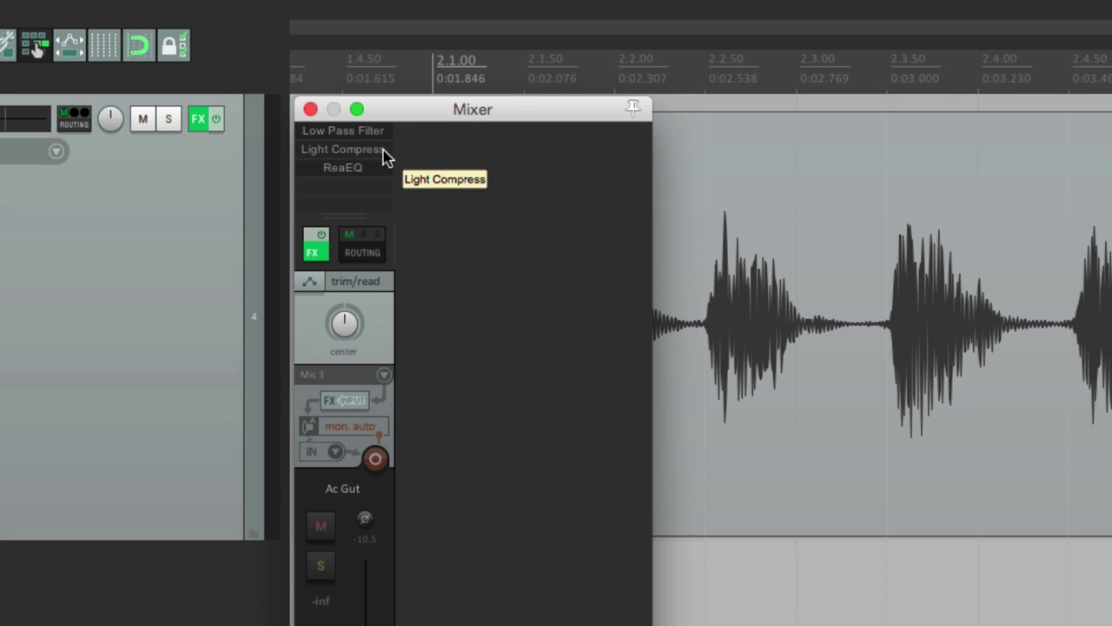
# Step: Check the remaining ReaEQ's curve on Ac Gut and rename that instance to "Hi Freq Boost"
pyautogui.click(365, 170)
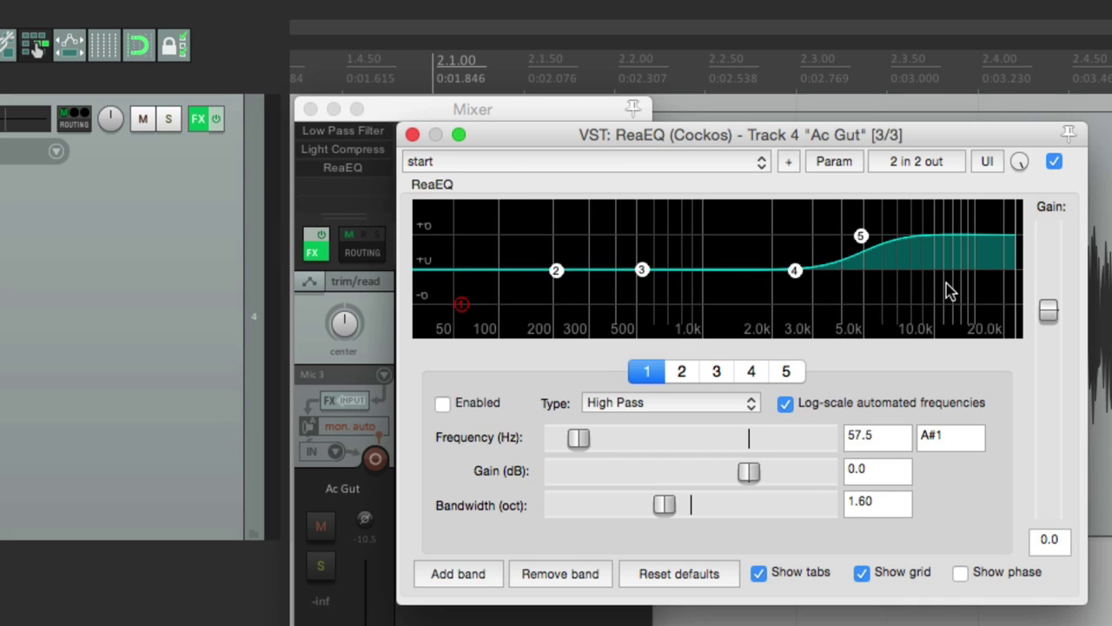
pyautogui.click(413, 135)
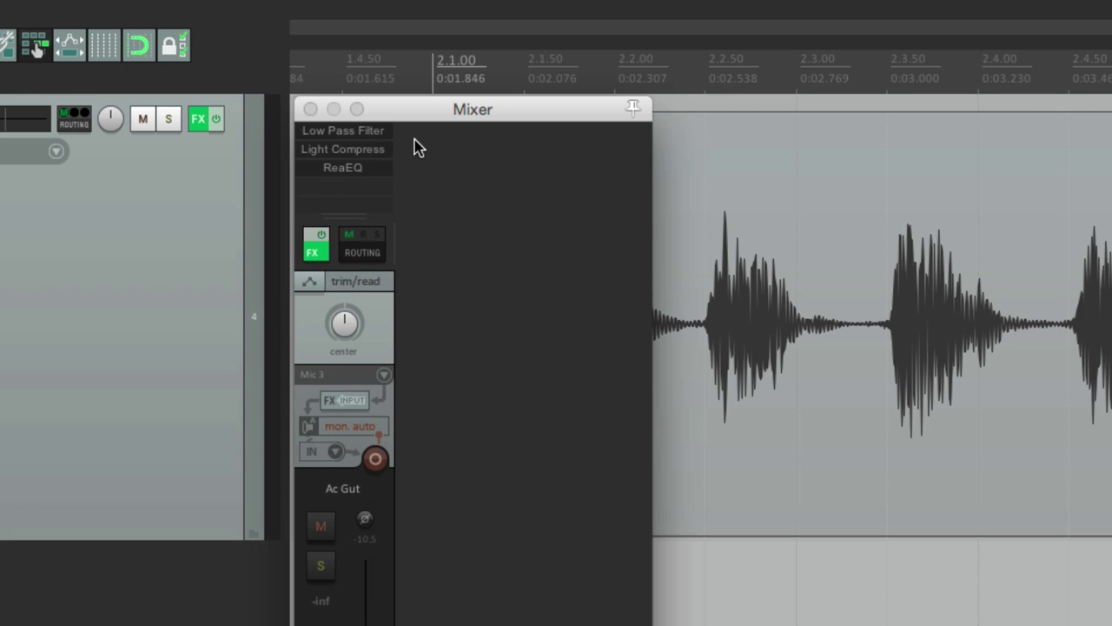
pyautogui.rightClick(371, 168)
pyautogui.click(429, 463)
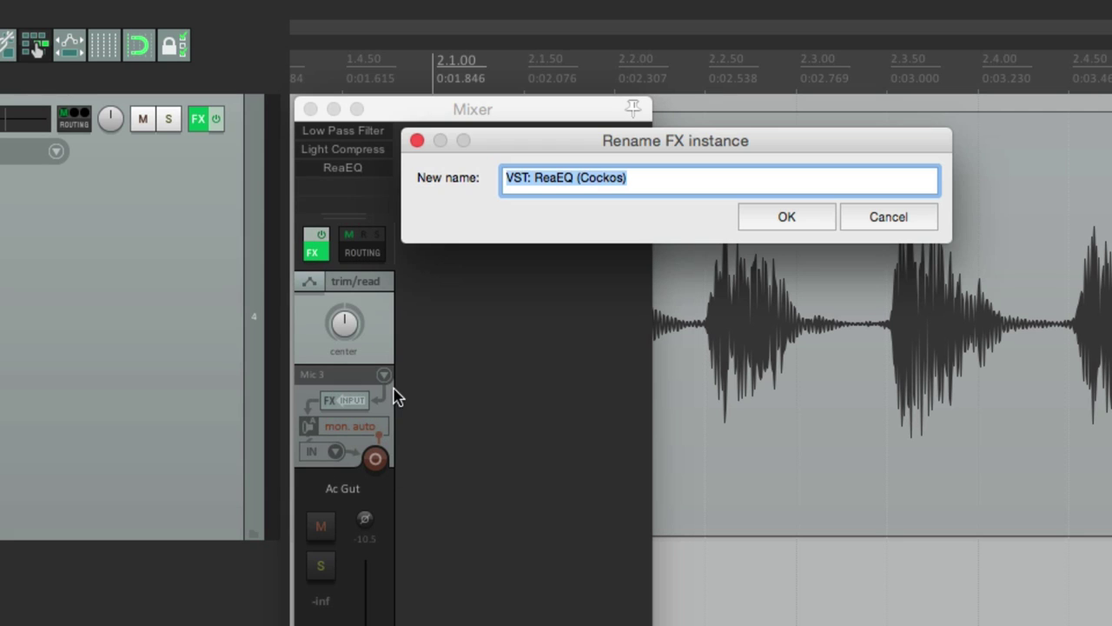
pyautogui.write('Hi Freq Boost')
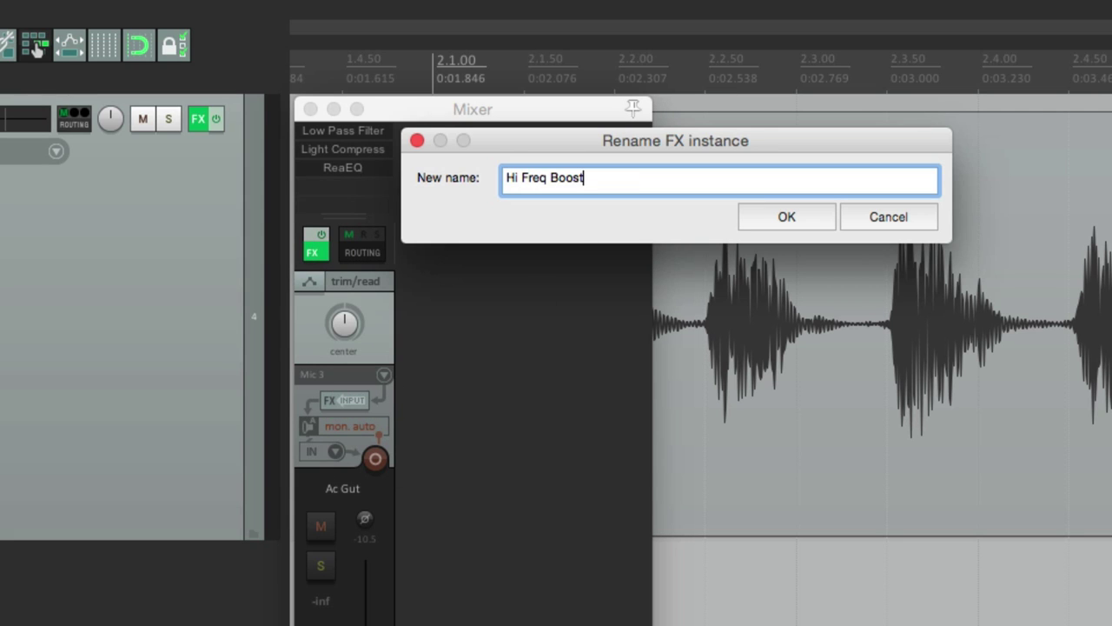
pyautogui.press('Return')
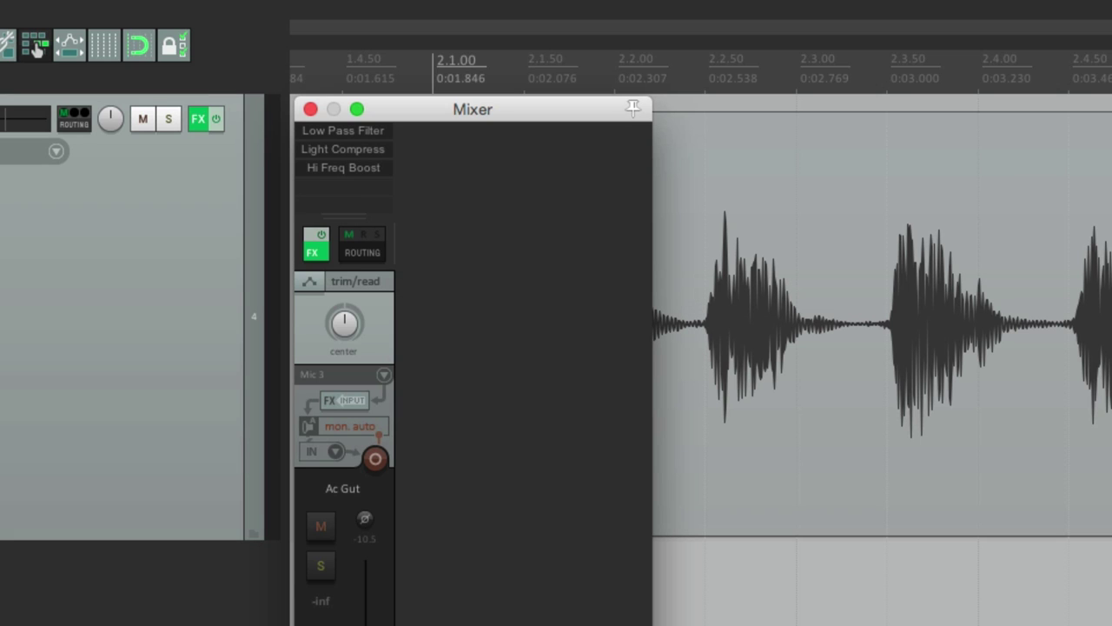
# Step: Review the Hi Freq Boost, Light Compress and Low Pass Filter windows from the inserts, and close the mixer
pyautogui.click(366, 174)
pyautogui.click(373, 173)
pyautogui.click(367, 153)
pyautogui.click(378, 154)
pyautogui.click(366, 136)
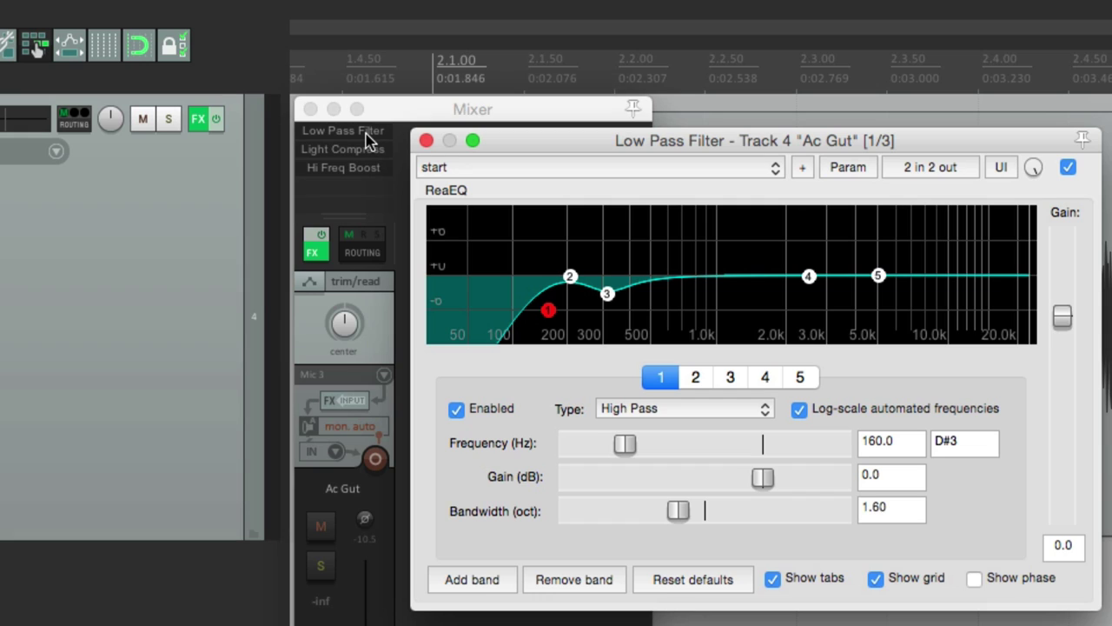
pyautogui.click(369, 139)
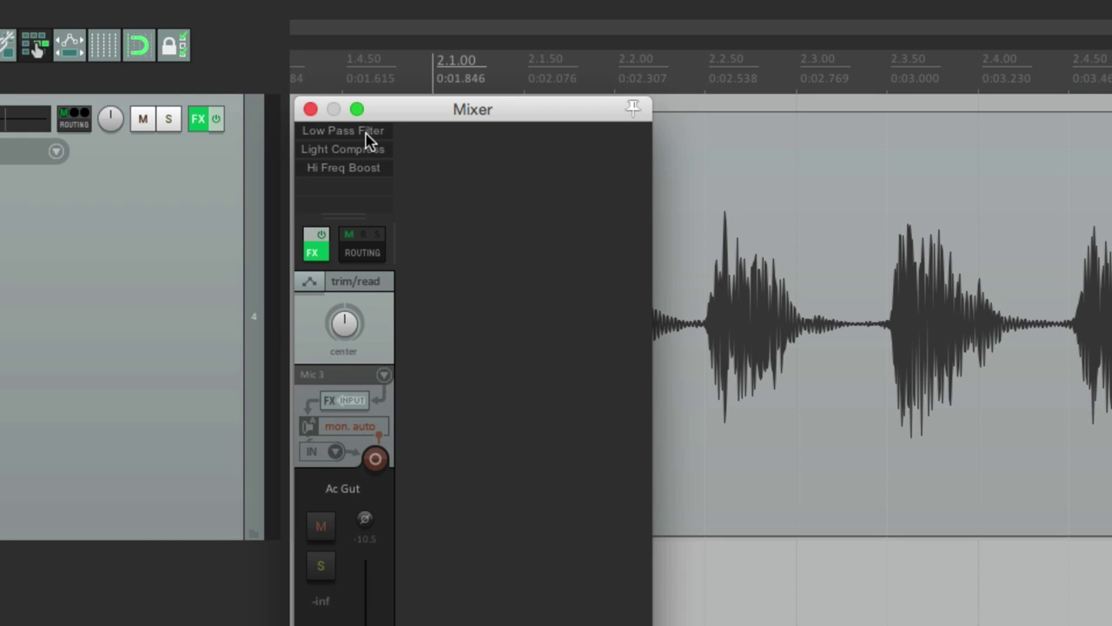
pyautogui.click(310, 109)
# Step: Save all effects in the Ac Gut chain as the FX chain "Ac Gut FX Chain", replacing the existing file
pyautogui.click(146, 106)
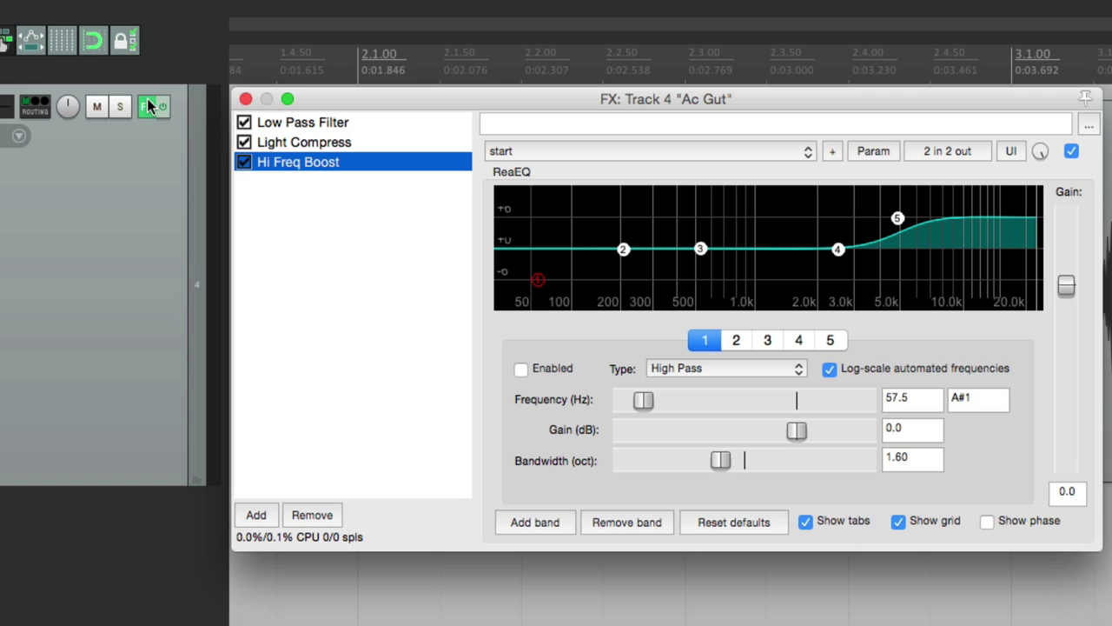
pyautogui.click(359, 211)
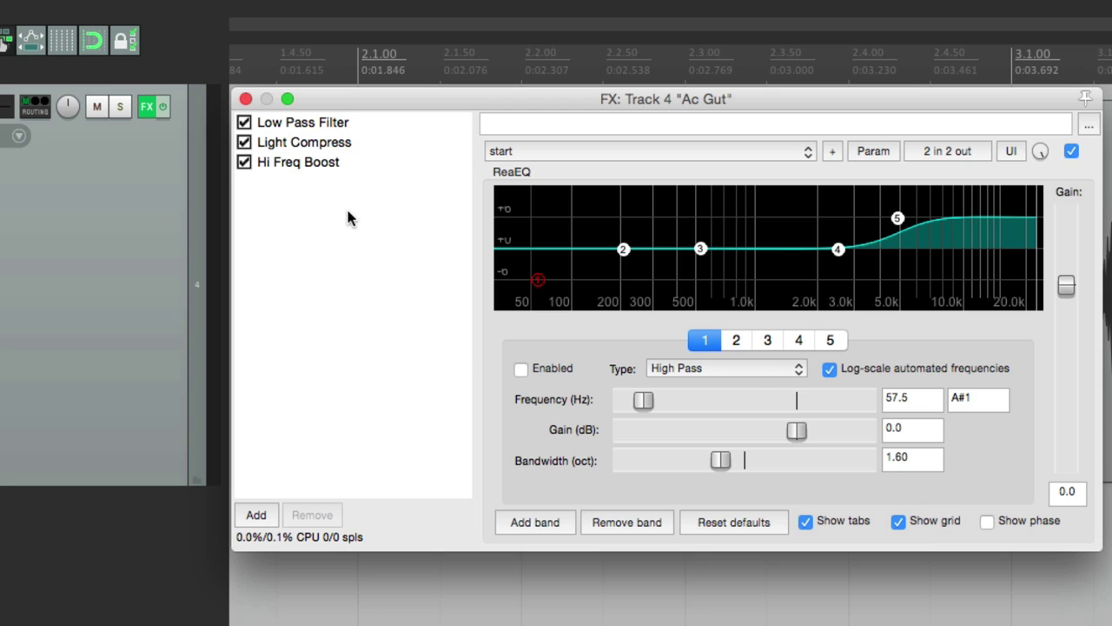
pyautogui.rightClick(347, 218)
pyautogui.moveTo(369, 268)
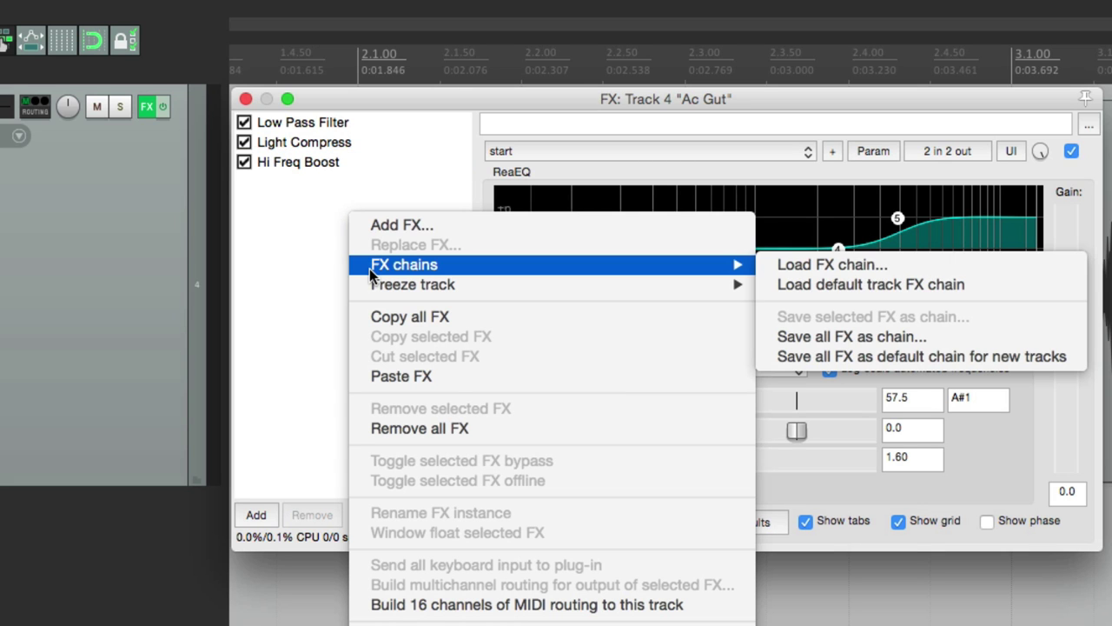
pyautogui.click(812, 344)
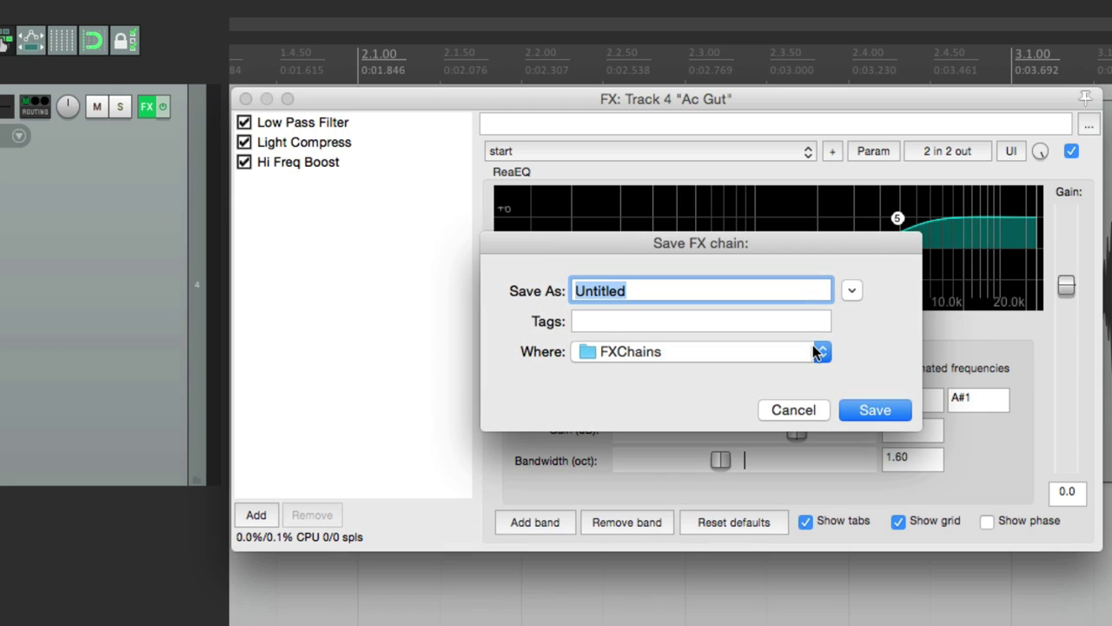
pyautogui.write('Ac Gut FX Chain')
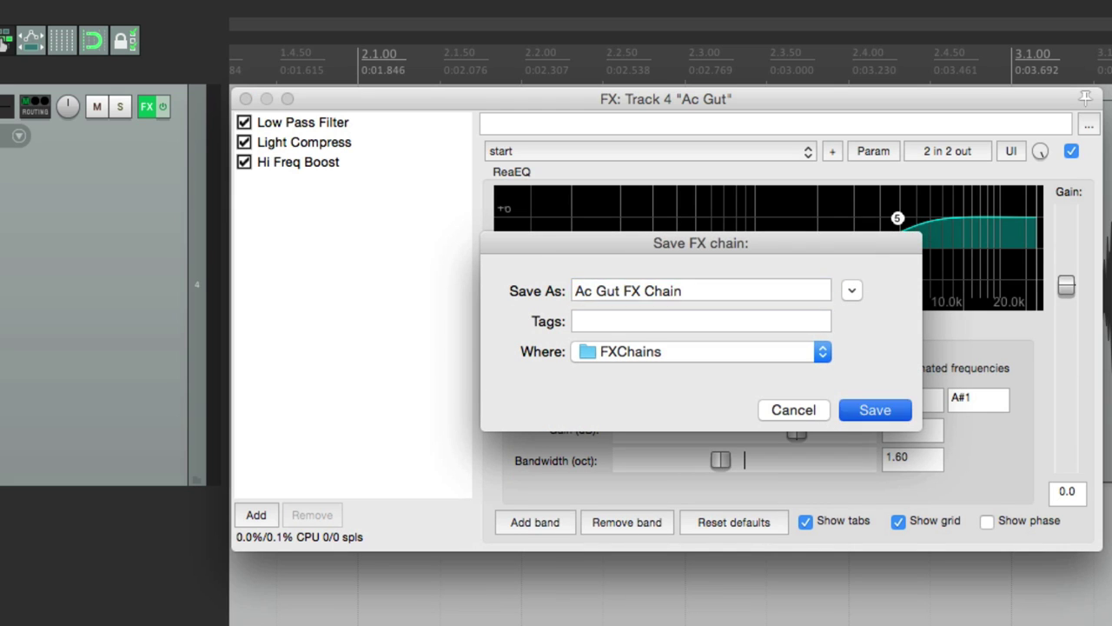
pyautogui.press('Return')
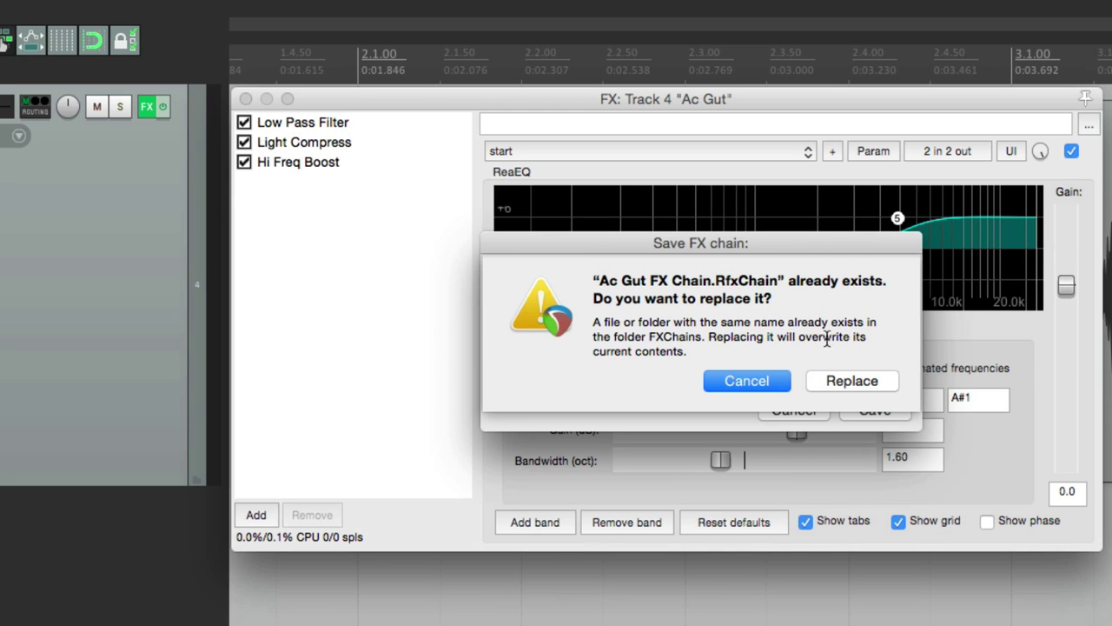
pyautogui.click(822, 374)
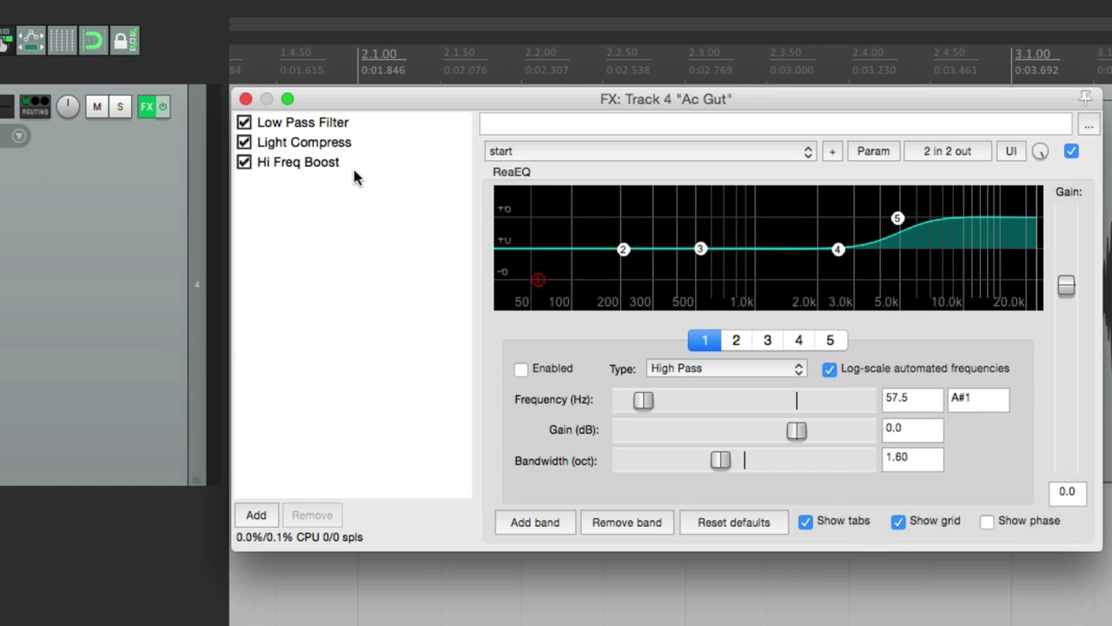
# Step: Delete all three effects from the Ac Gut track and close its FX window
pyautogui.click(353, 163)
pyautogui.keyDown('shift'); pyautogui.click(363, 122); pyautogui.keyUp('shift')
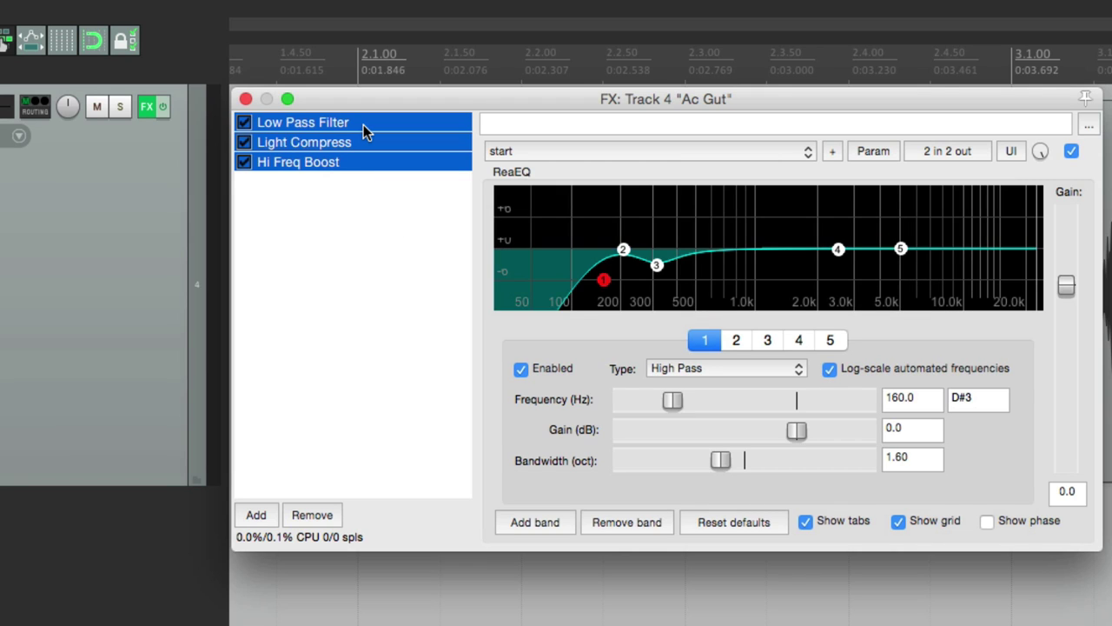
pyautogui.press('Delete')
pyautogui.click(247, 99)
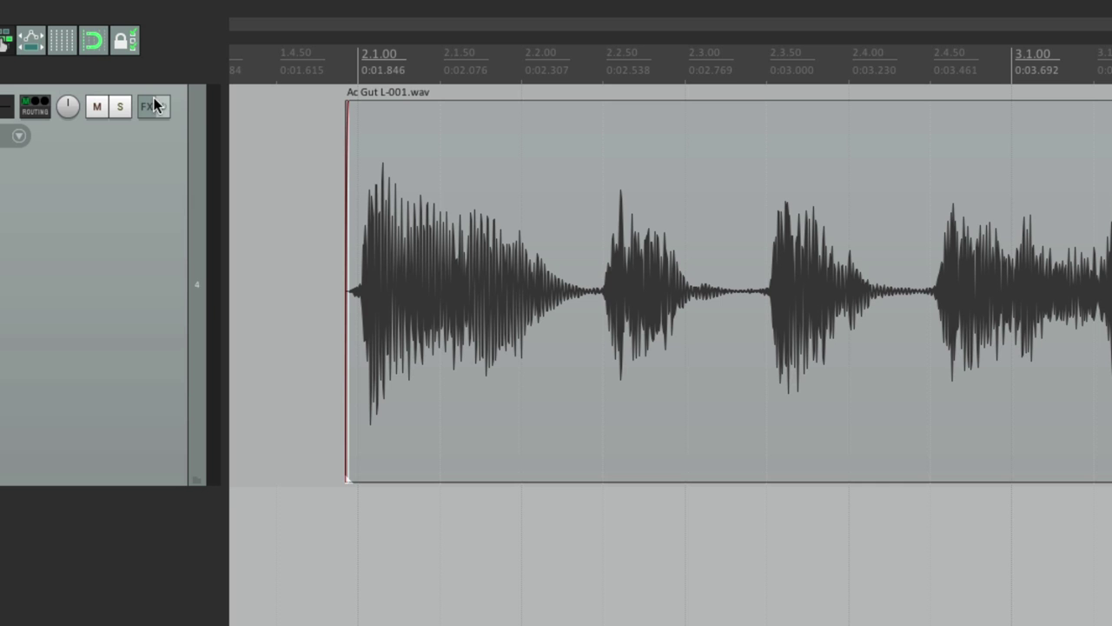
# Step: Load the saved "Ac Gut FX Chain" onto the Ac Gut track
pyautogui.rightClick(146, 109)
pyautogui.moveTo(149, 151)
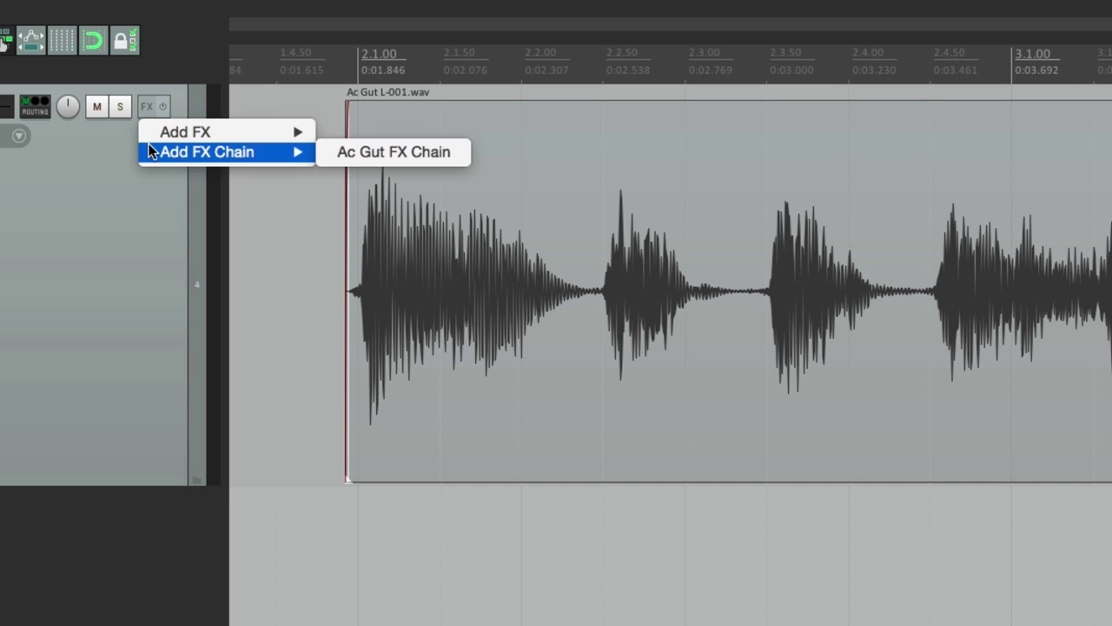
pyautogui.click(341, 156)
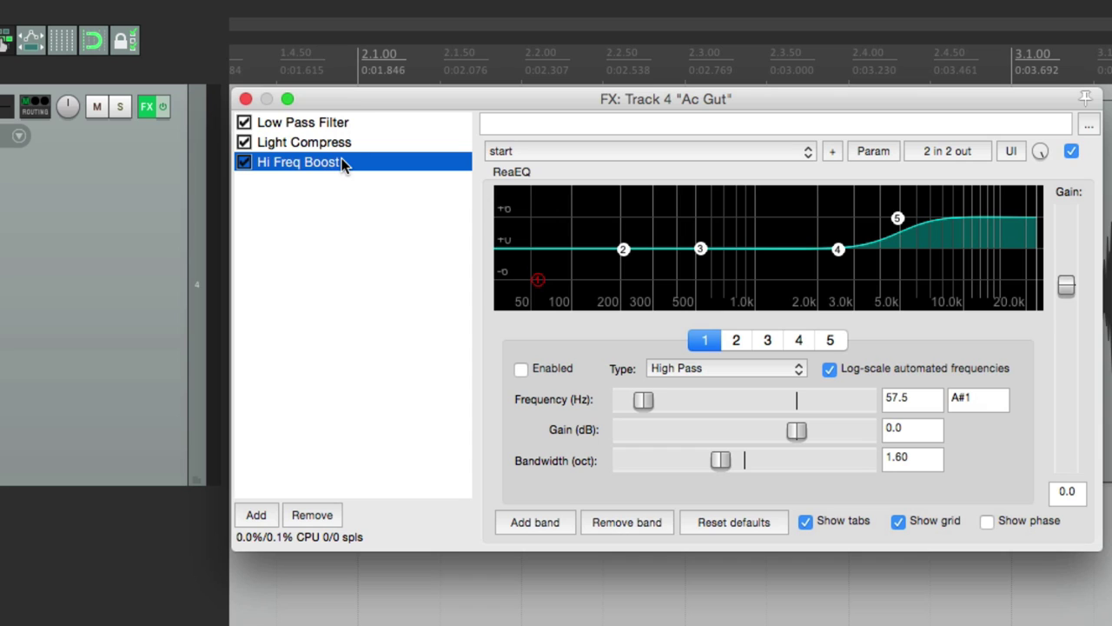
# Step: Review the settings of Low Pass Filter, Light Compress and Hi Freq Boost in the loaded chain, and close the FX window
pyautogui.click(365, 121)
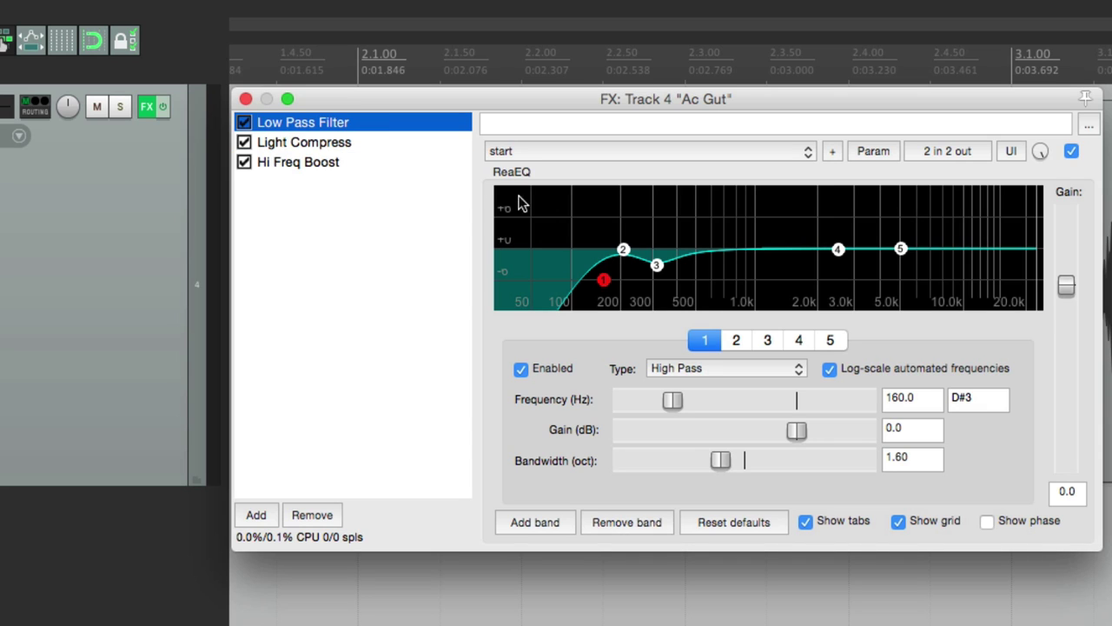
pyautogui.click(385, 142)
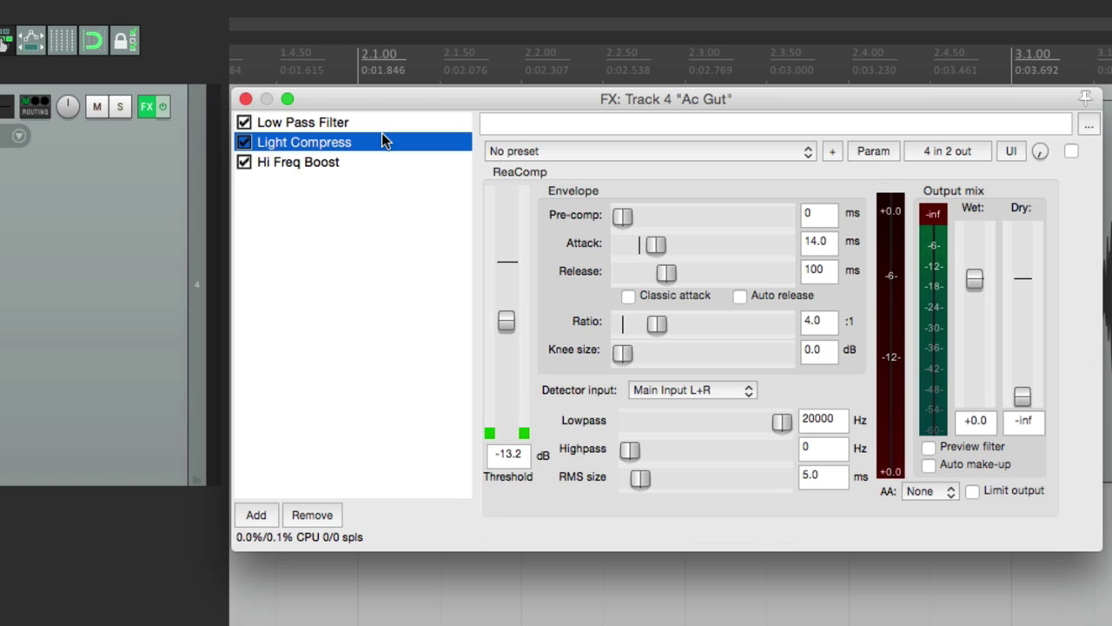
pyautogui.click(376, 163)
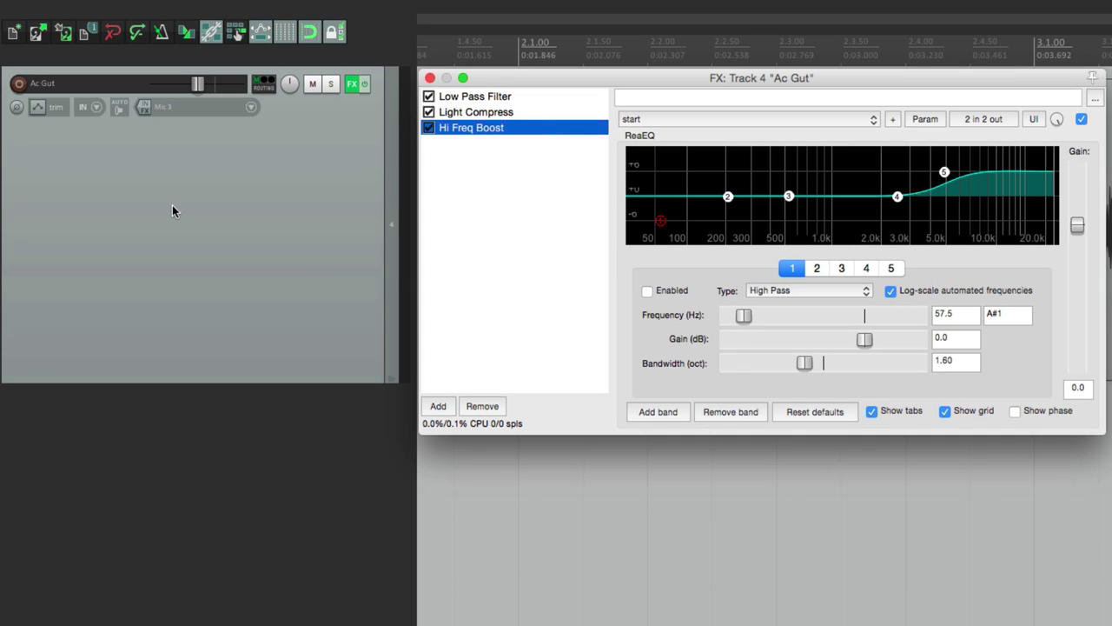
pyautogui.click(525, 111)
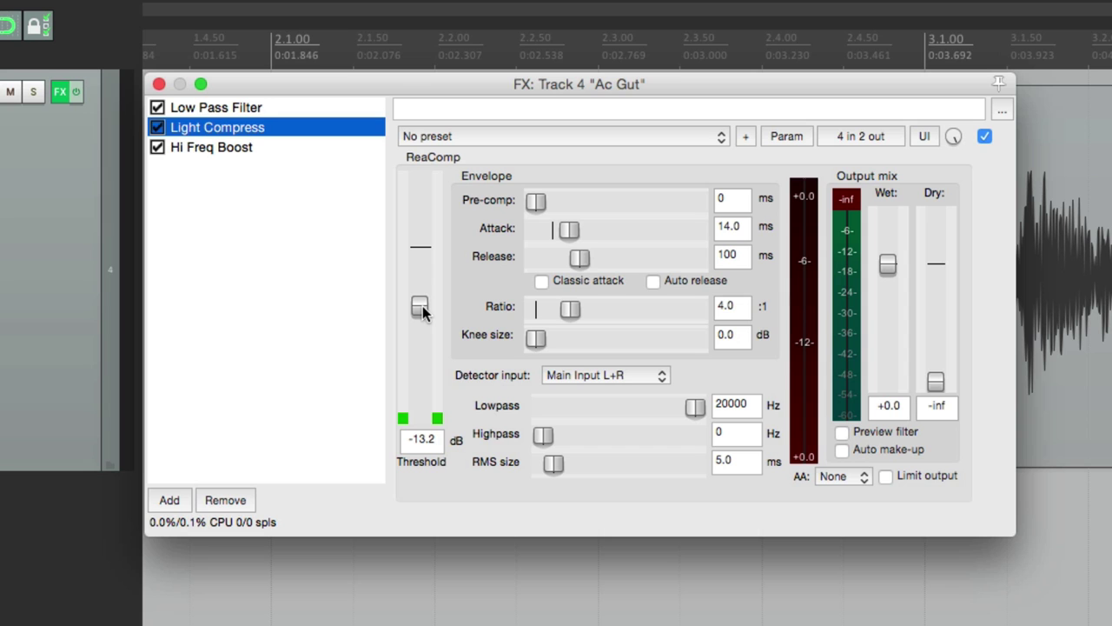
pyautogui.click(159, 84)
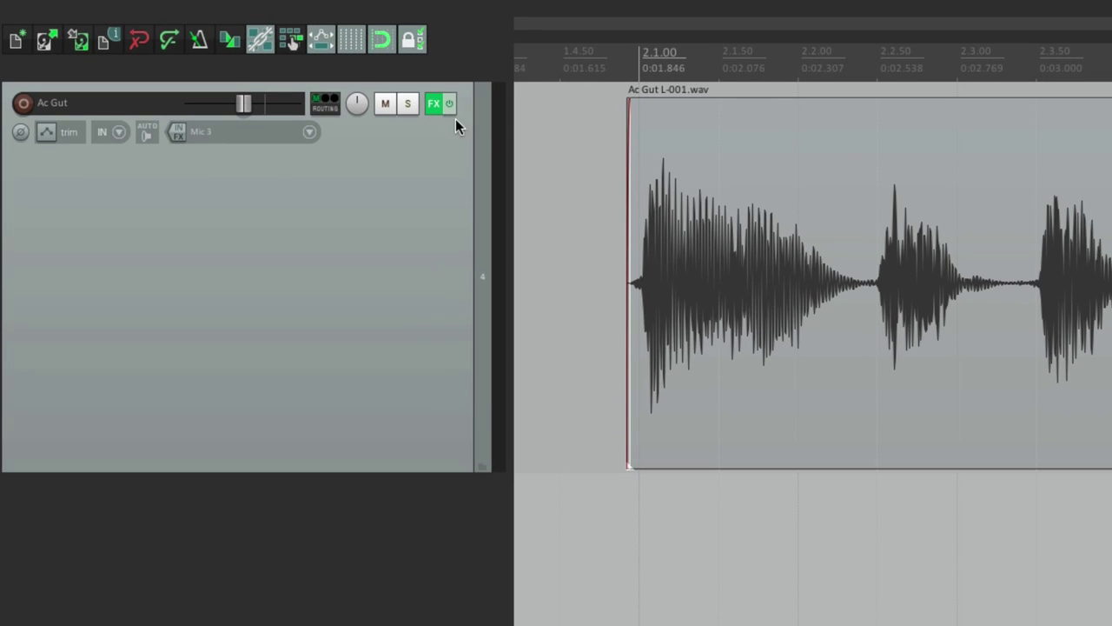
# Step: Open Light Compress in its own window from the Ac Gut track and set its threshold to -12.5 dB
pyautogui.rightClick(436, 103)
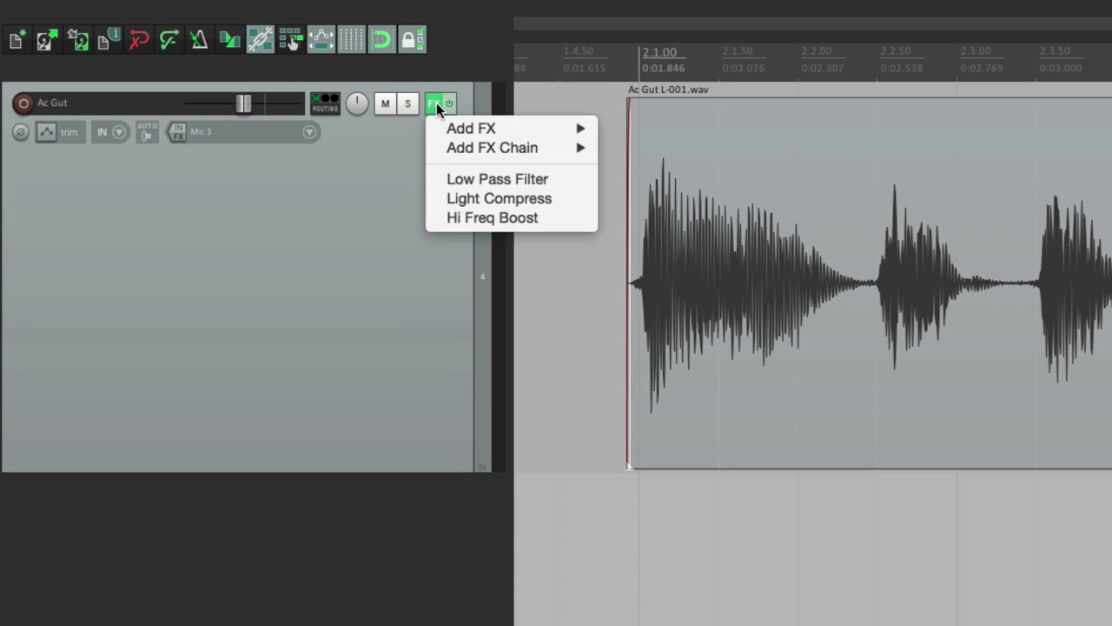
pyautogui.click(441, 207)
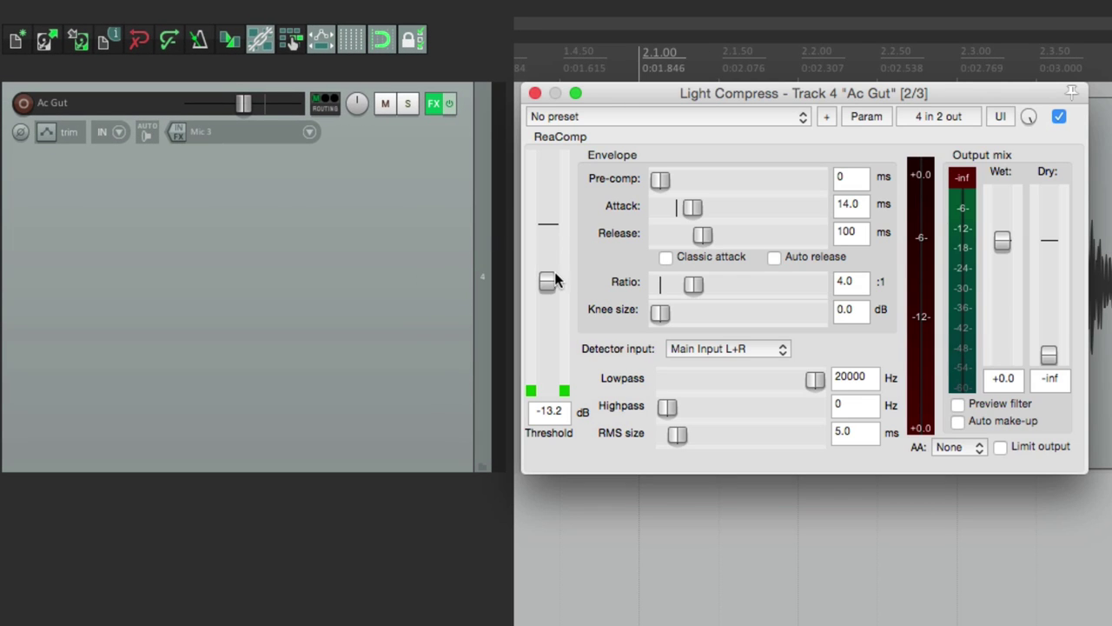
pyautogui.moveTo(546, 279)
pyautogui.mouseDown()
pyautogui.moveTo(547, 269)
pyautogui.moveTo(557, 290)
pyautogui.mouseUp()
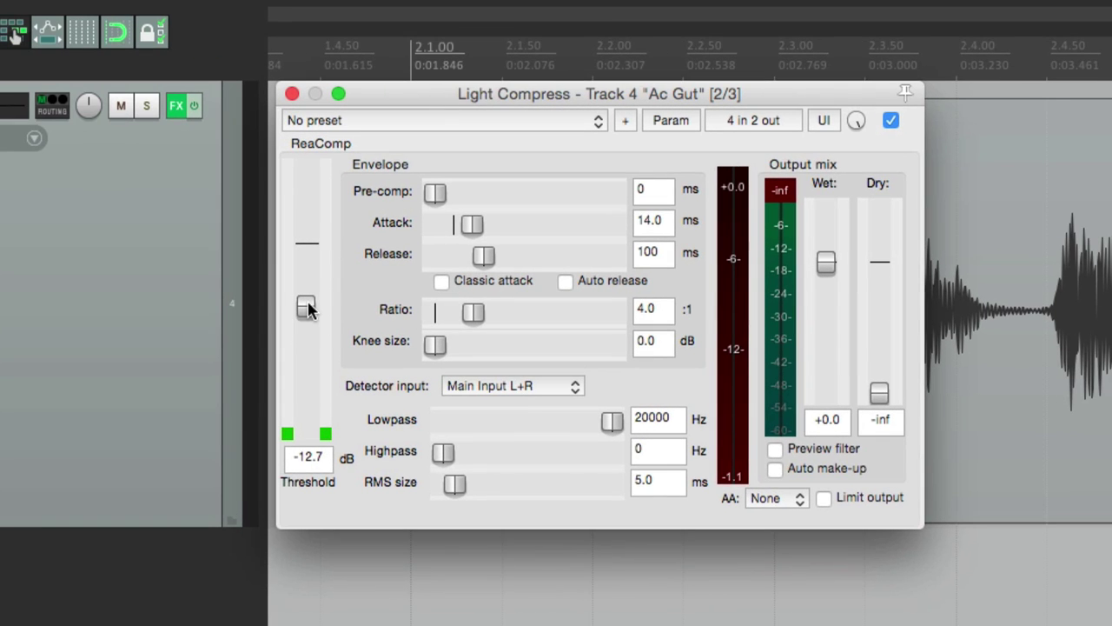
pyautogui.scroll(2, 307, 307)
pyautogui.scroll(2, 308, 311)
pyautogui.scroll(-3, 306, 308)
# Step: Show the Light Compress threshold in the Ac Gut track controls and close the compressor's window
pyautogui.click(671, 121)
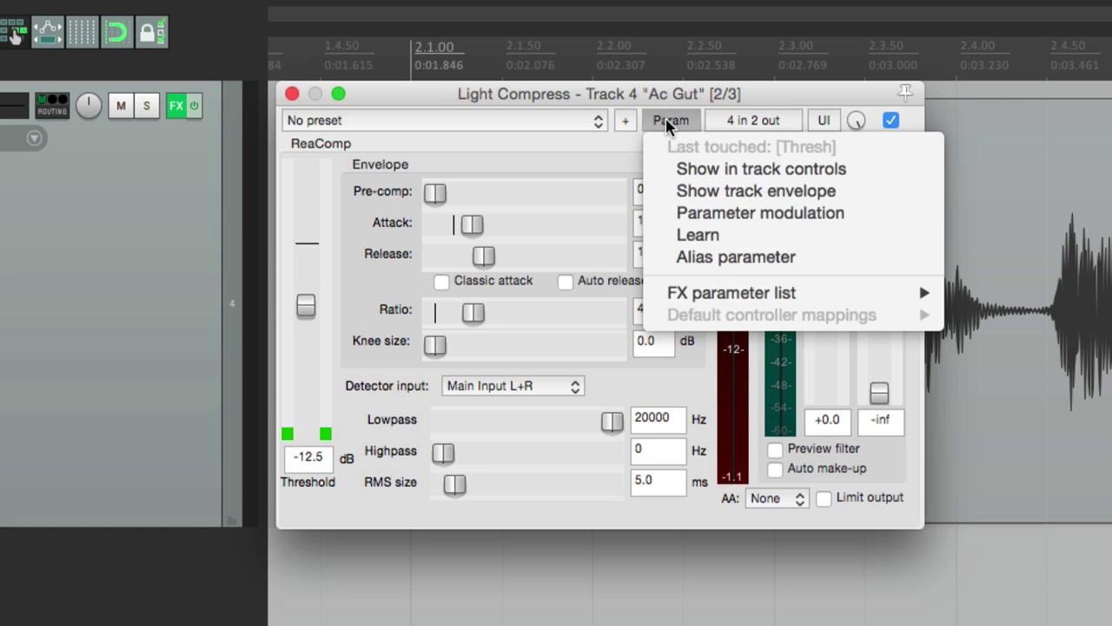
pyautogui.click(662, 169)
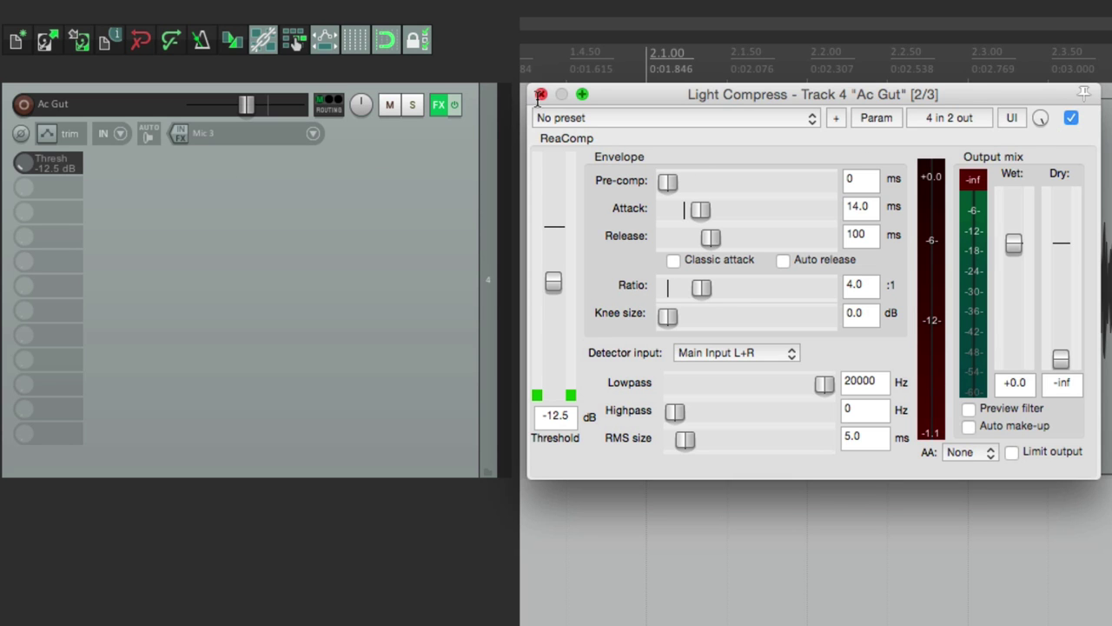
pyautogui.click(541, 94)
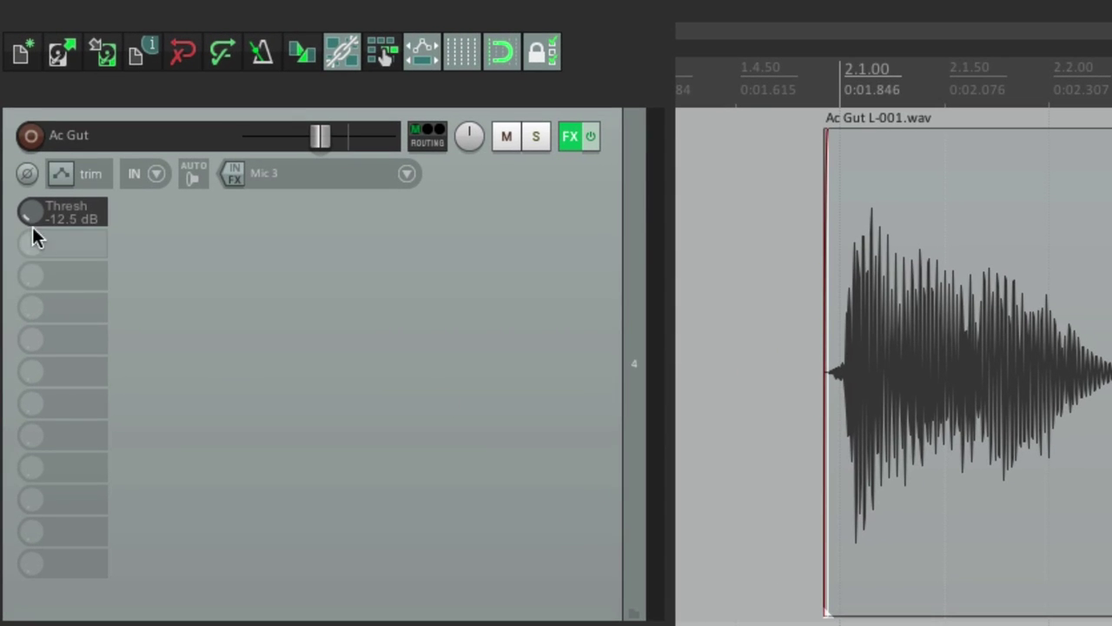
# Step: Raise the compressor threshold to -6.6 dB with its track control on Ac Gut, opening the FX chain window to compare
pyautogui.moveTo(29, 215)
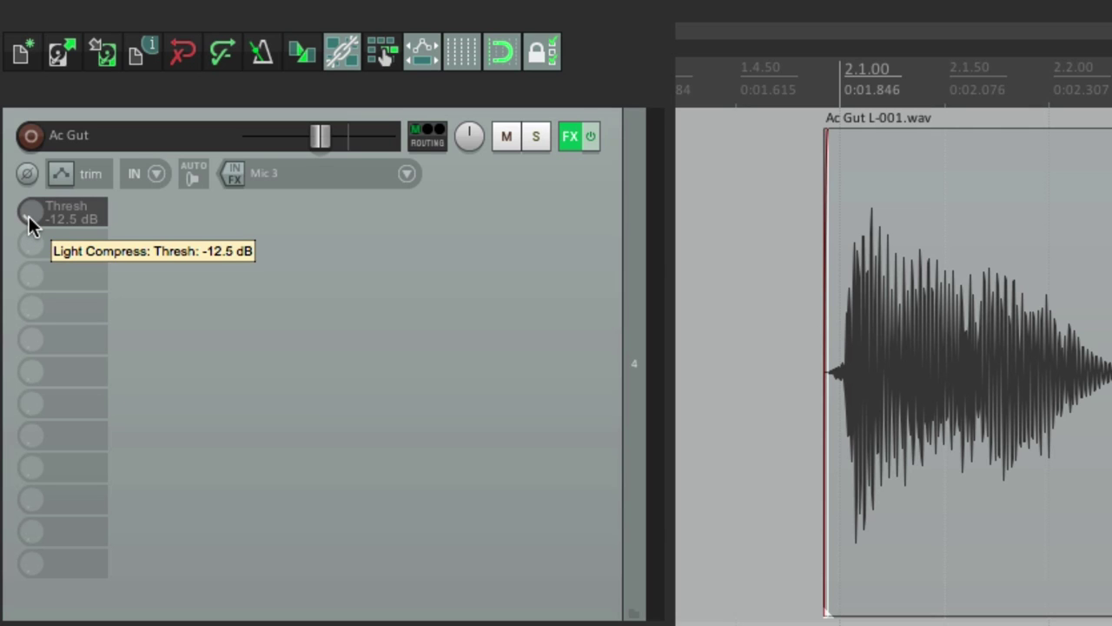
pyautogui.moveTo(29, 216)
pyautogui.mouseDown()
pyautogui.moveTo(29, 199)
pyautogui.moveTo(28, 216)
pyautogui.mouseUp()
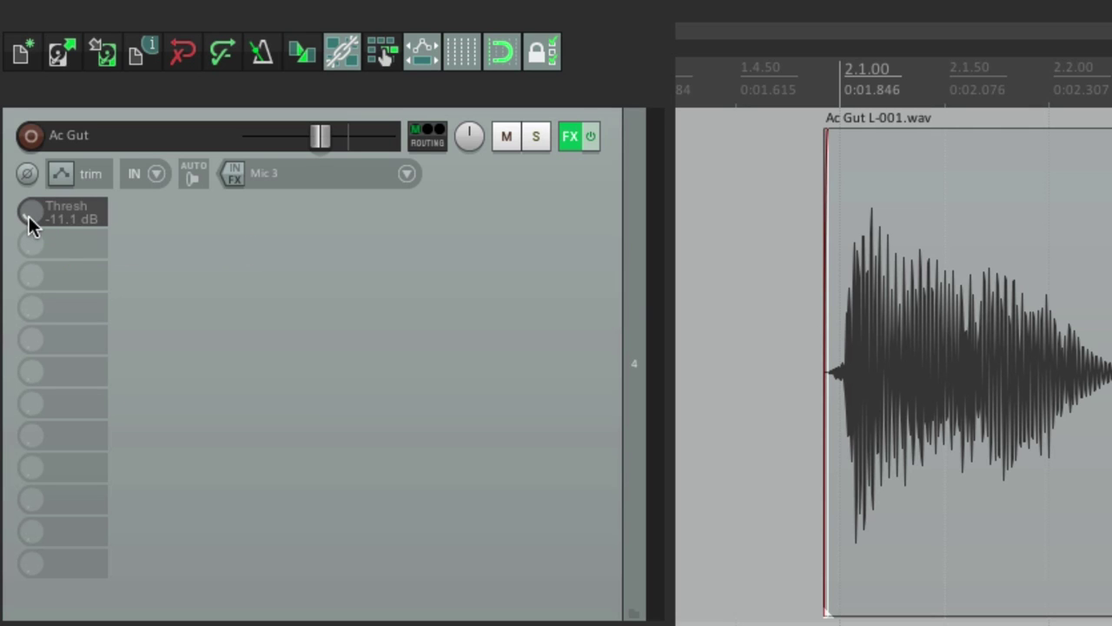
pyautogui.click(566, 140)
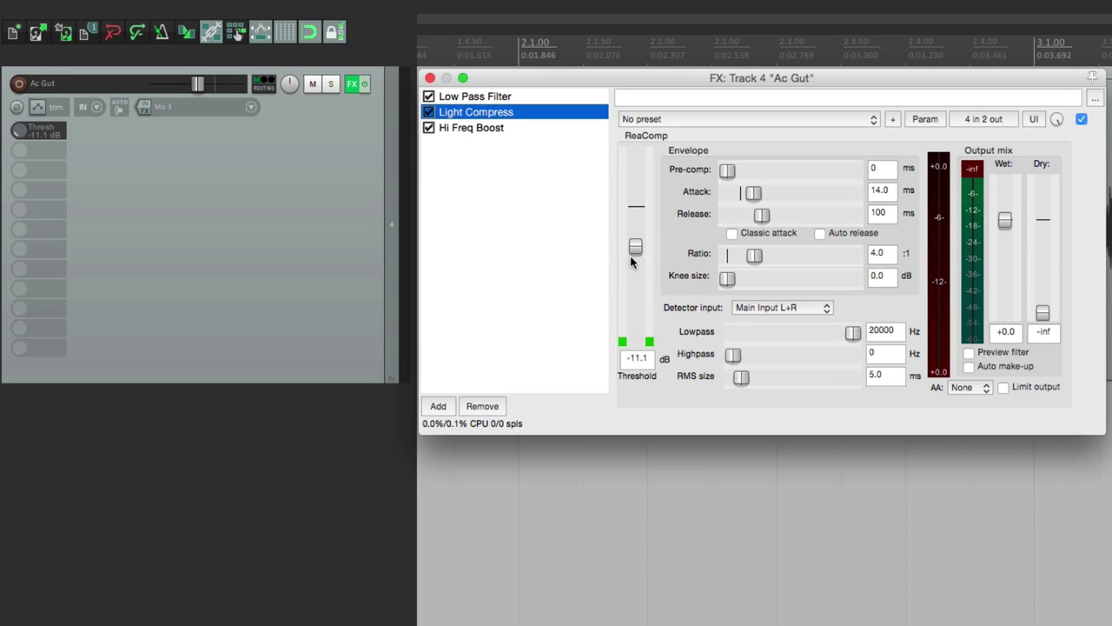
pyautogui.moveTo(19, 130)
pyautogui.mouseDown()
pyautogui.moveTo(19, 117)
pyautogui.moveTo(19, 148)
pyautogui.moveTo(20, 116)
pyautogui.mouseUp()
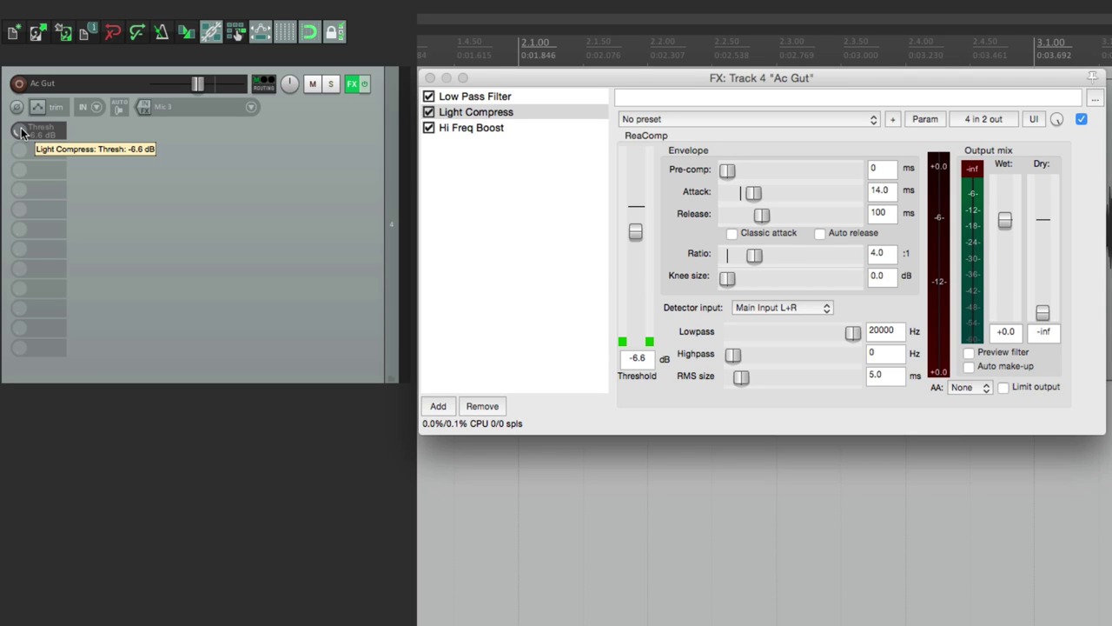
# Step: Show the Low Pass Filter's high-pass frequency in the Ac Gut track controls and set it there to 181.5 Hz
pyautogui.click(462, 97)
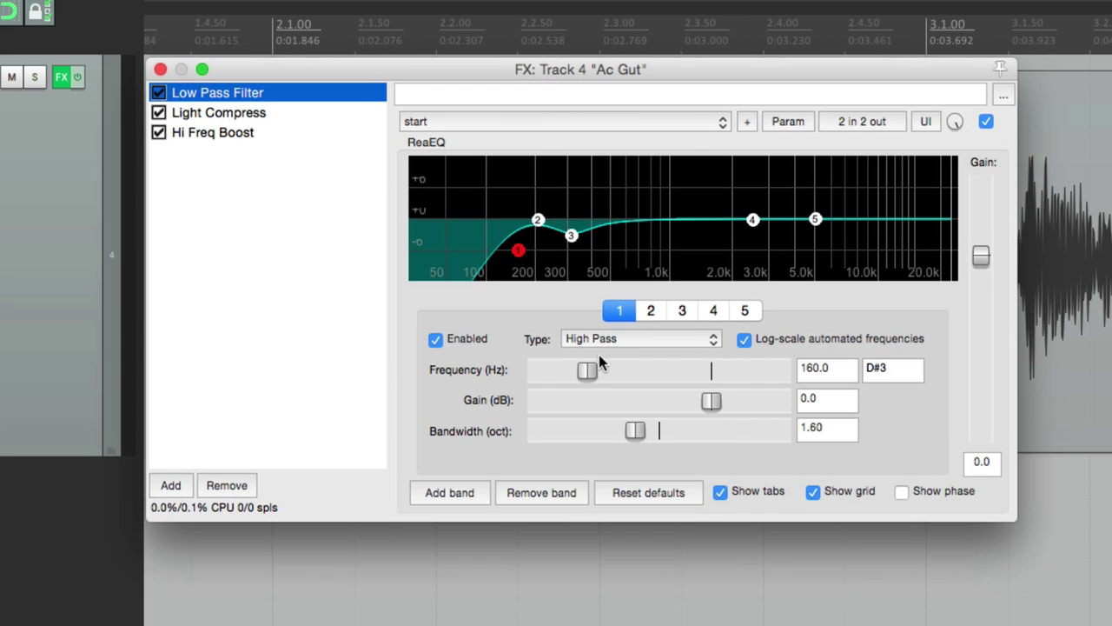
pyautogui.moveTo(589, 366)
pyautogui.mouseDown()
pyautogui.moveTo(610, 366)
pyautogui.moveTo(599, 362)
pyautogui.mouseUp()
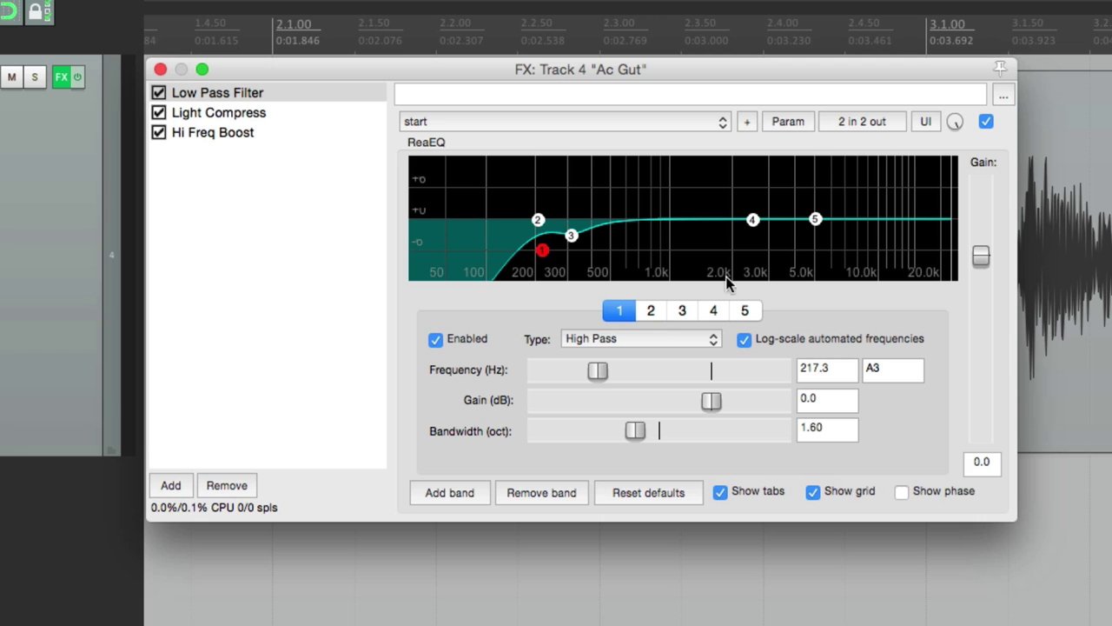
pyautogui.click(782, 122)
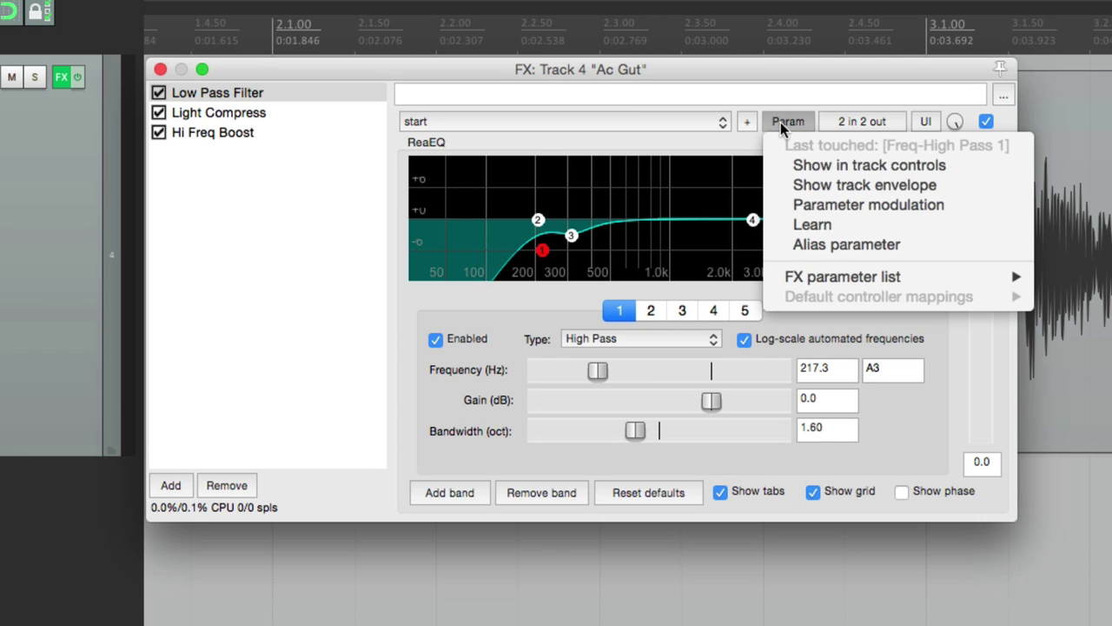
pyautogui.click(780, 165)
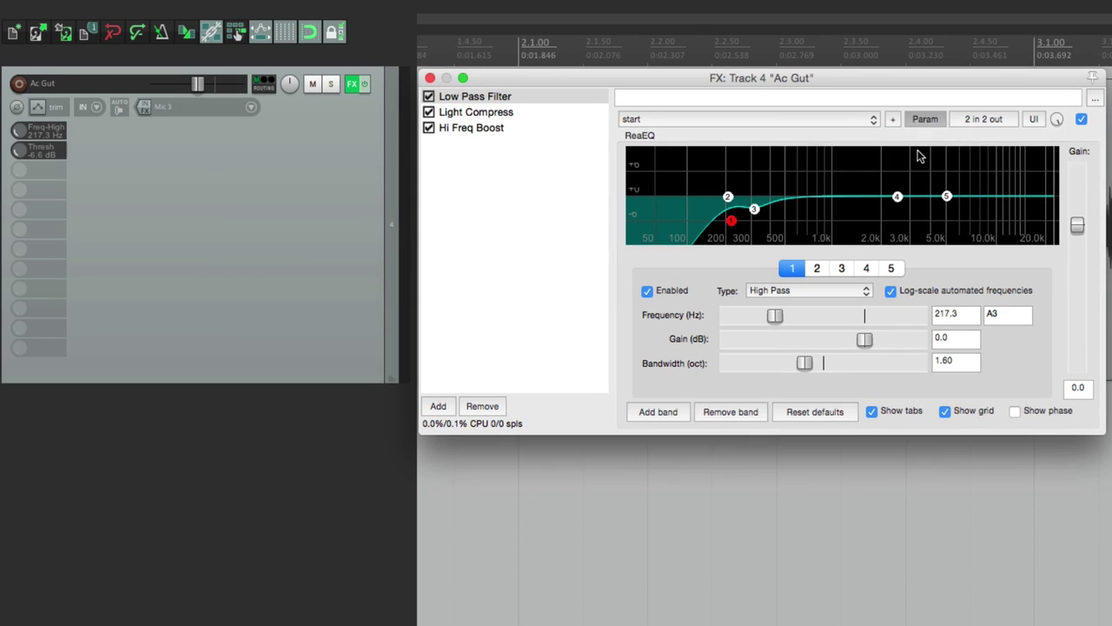
pyautogui.moveTo(19, 130); pyautogui.dragTo(24, 135)
# Step: Show the Hi Freq Boost's high-shelf gain in the Ac Gut track controls and set it there to 6.1 dB
pyautogui.click(506, 129)
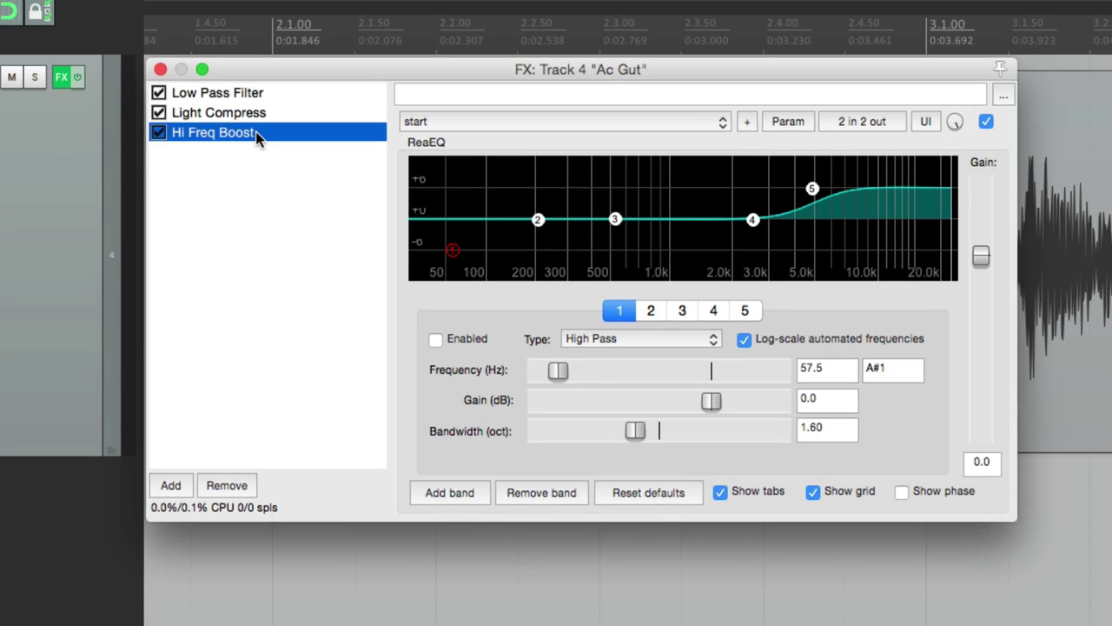
pyautogui.click(812, 189)
pyautogui.moveTo(812, 192); pyautogui.dragTo(808, 187)
pyautogui.click(781, 121)
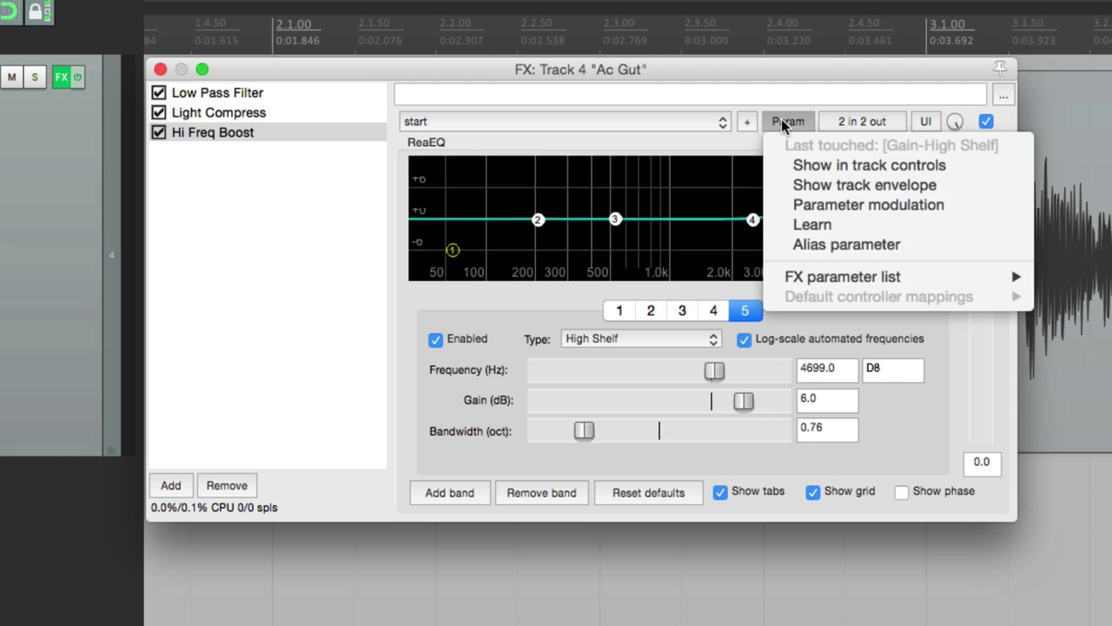
pyautogui.click(786, 166)
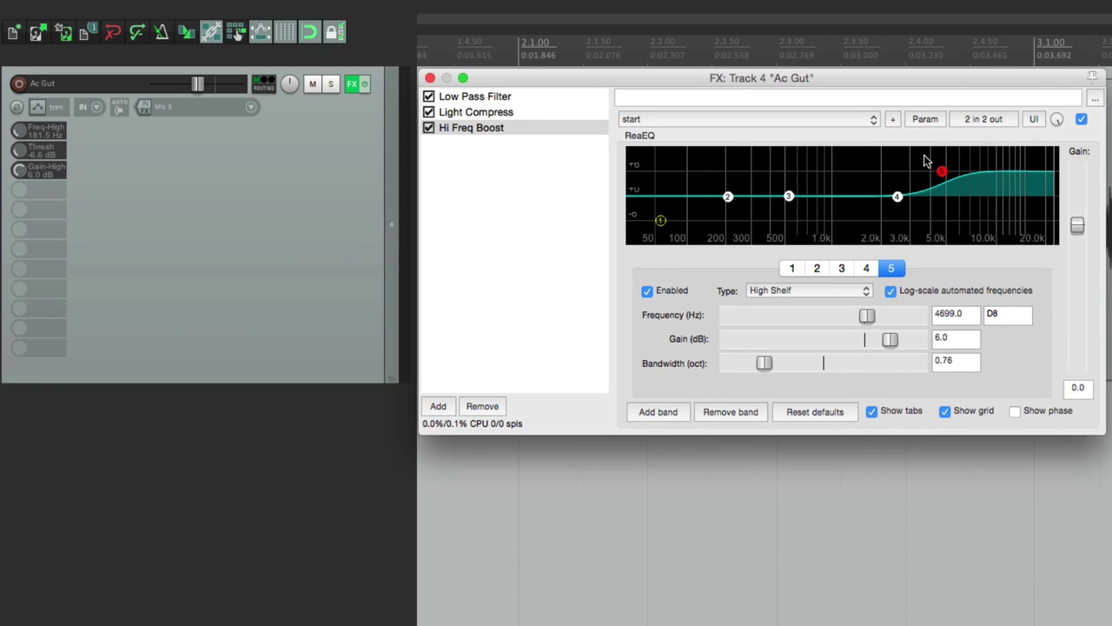
pyautogui.moveTo(23, 174); pyautogui.dragTo(23, 173)
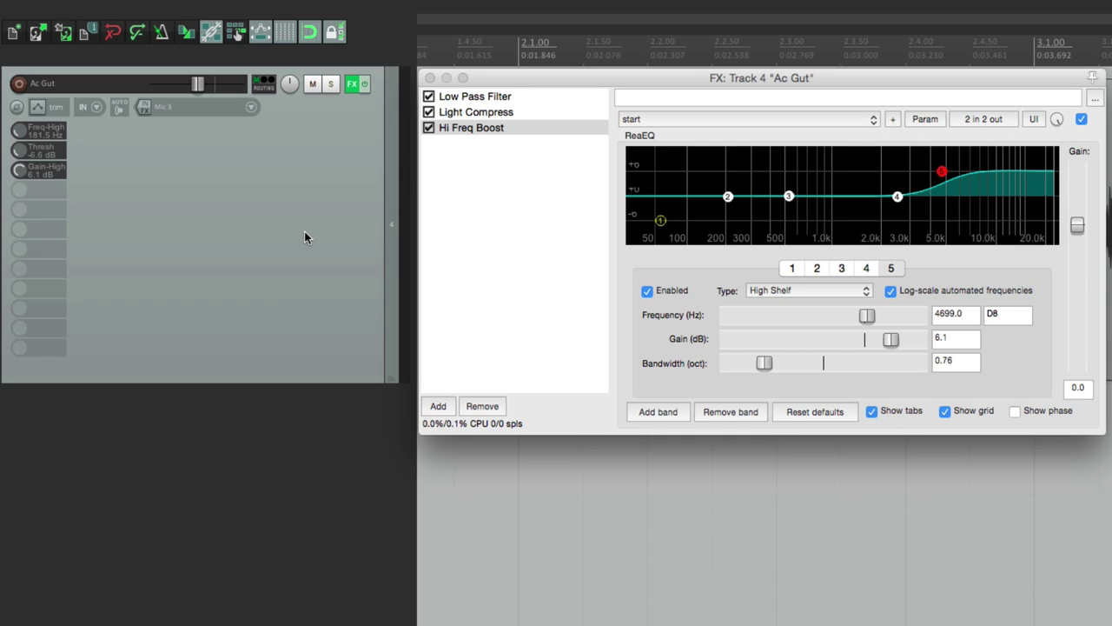
# Step: Insert a new track below Ac Gut and copy the Hi Freq Boost and Light Compress effects onto it
pyautogui.doubleClick(276, 459)
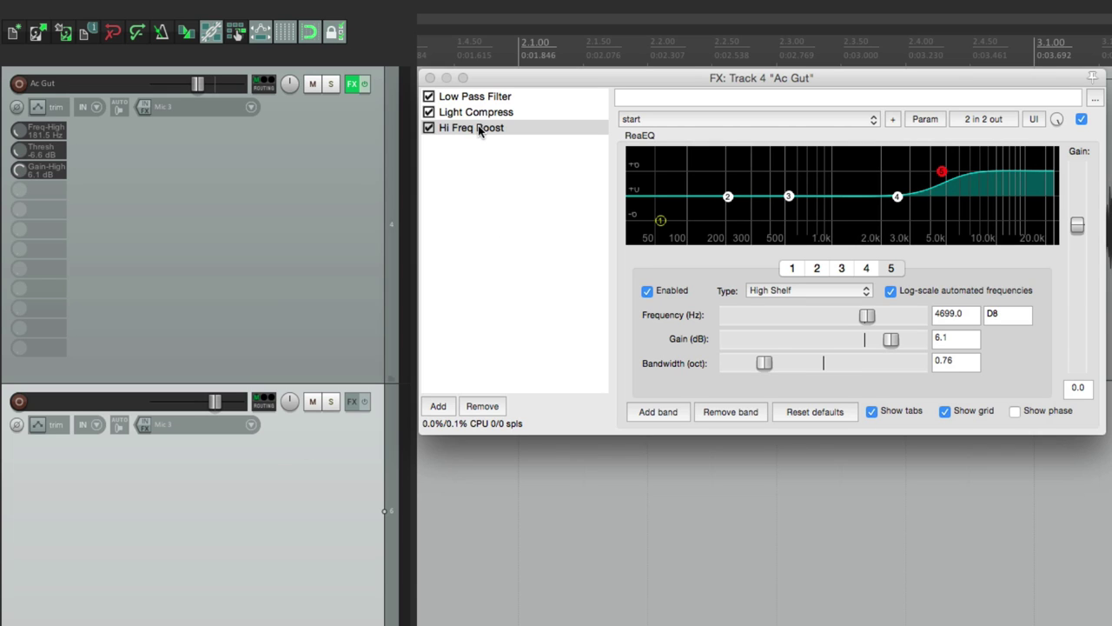
pyautogui.moveTo(480, 131); pyautogui.dragTo(271, 453)
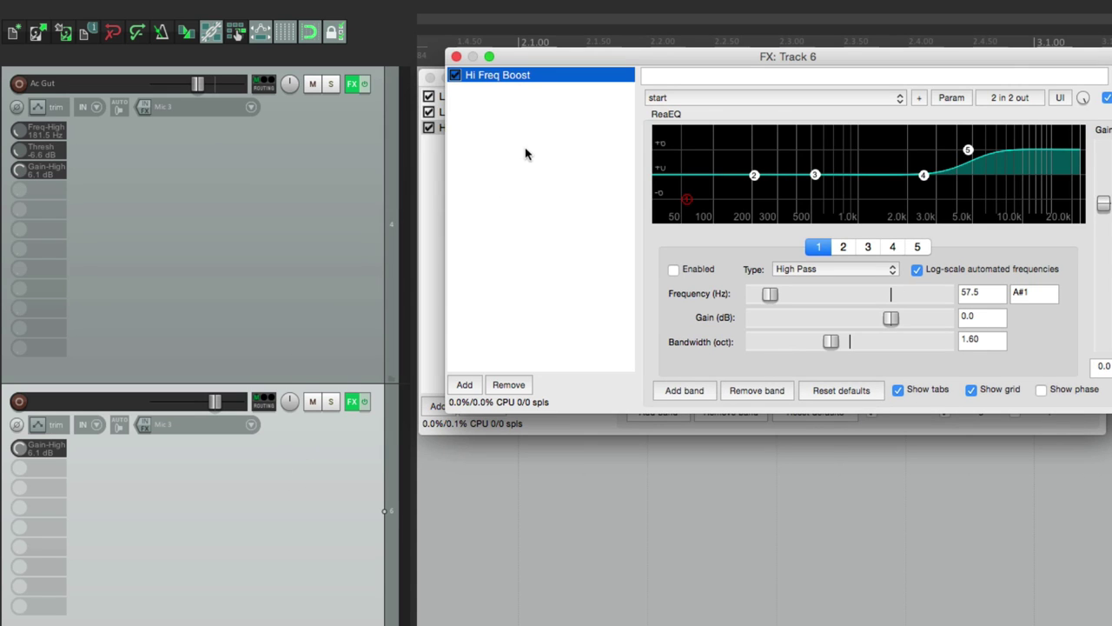
pyautogui.moveTo(556, 62); pyautogui.dragTo(540, 90)
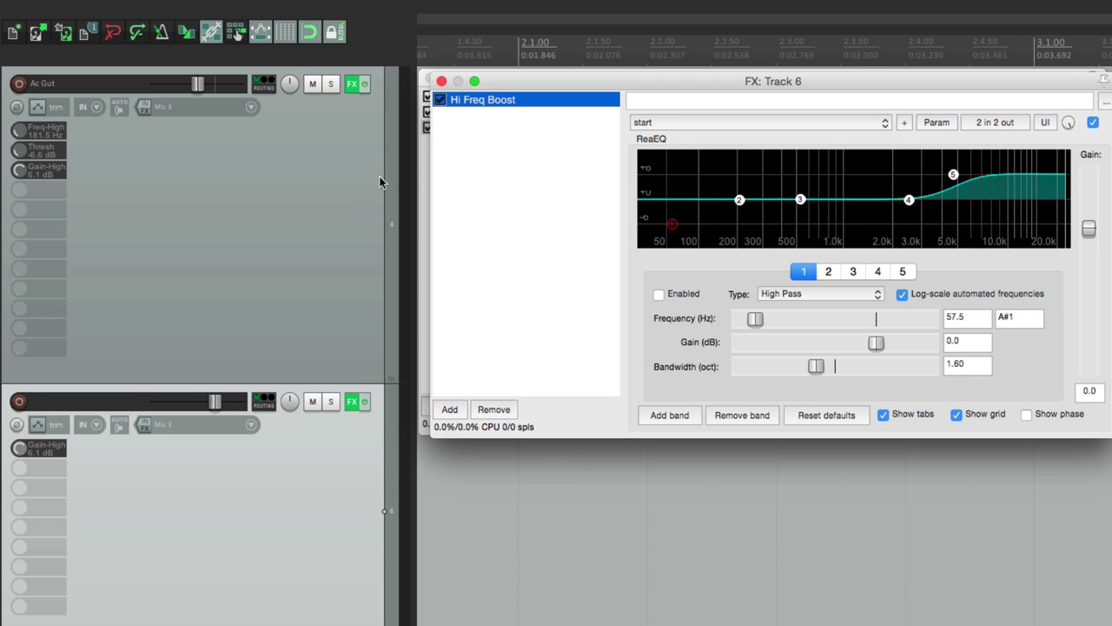
pyautogui.click(442, 81)
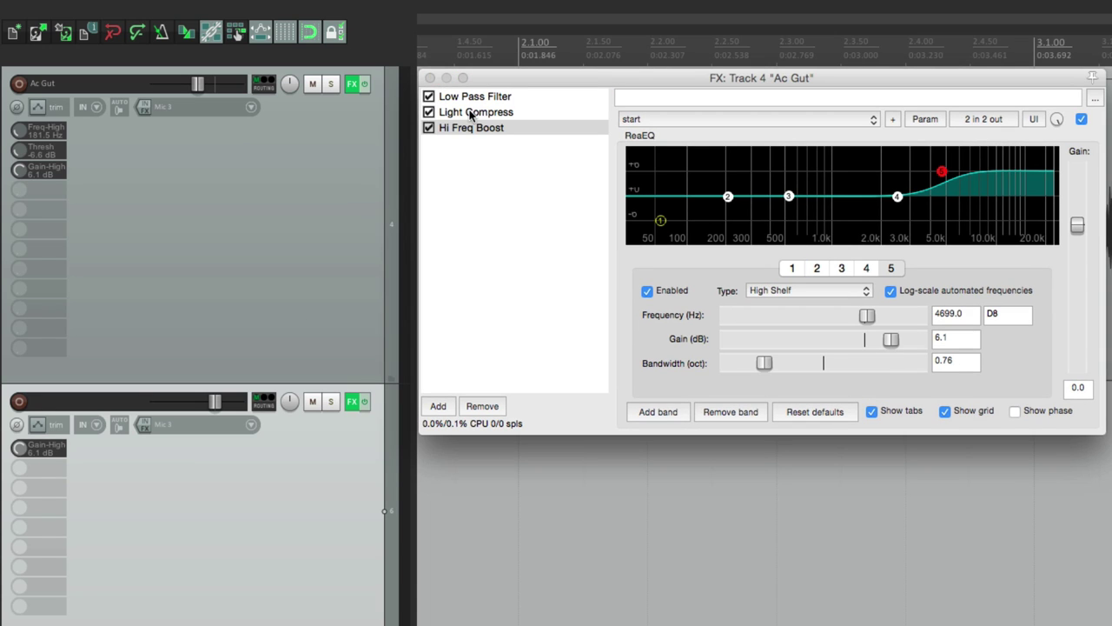
pyautogui.moveTo(470, 113); pyautogui.dragTo(185, 513)
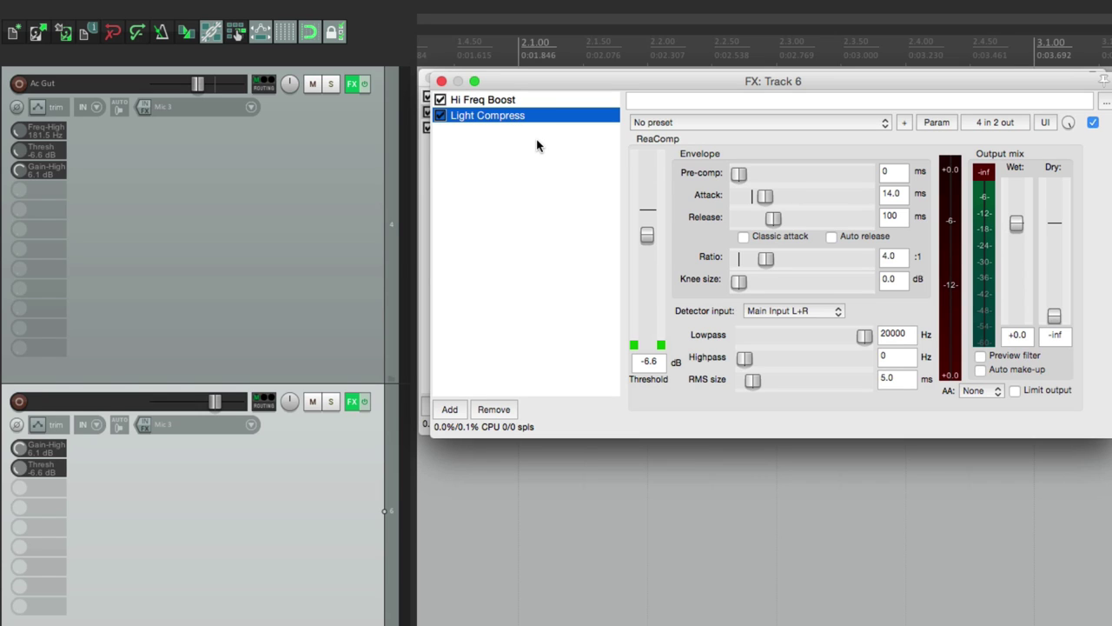
pyautogui.click(441, 81)
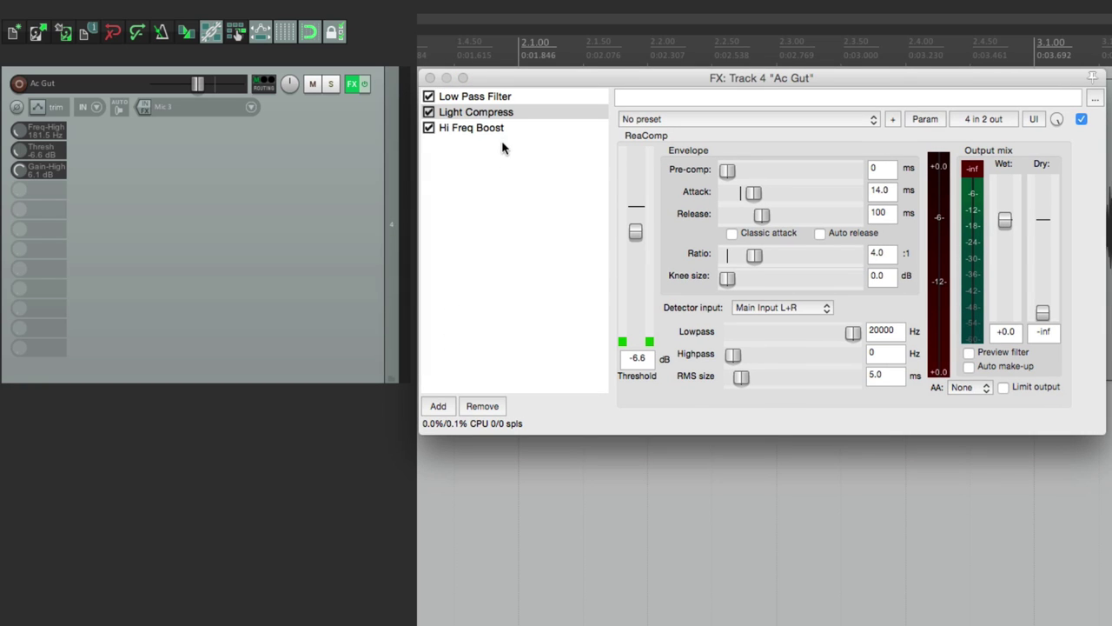
# Step: Clear the whole Ac Gut FX chain, including Low Pass Filter, Light Compress and Hi Freq Boost, and close the chain window
pyautogui.click(506, 129)
pyautogui.keyDown('shift'); pyautogui.click(508, 97); pyautogui.keyUp('shift')
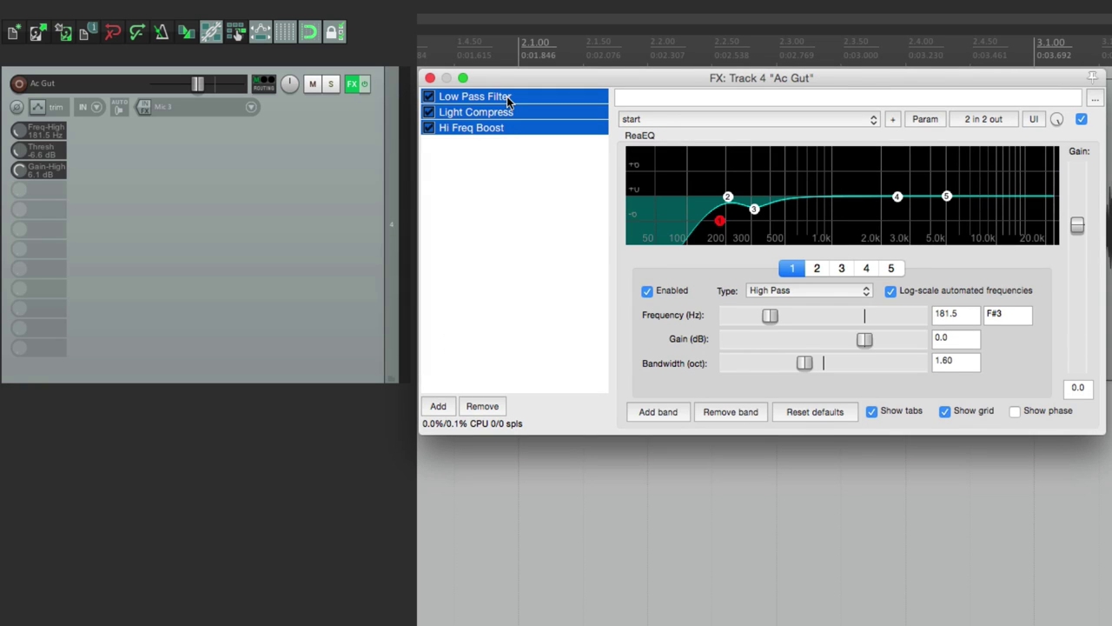
pyautogui.press('Delete')
pyautogui.click(429, 79)
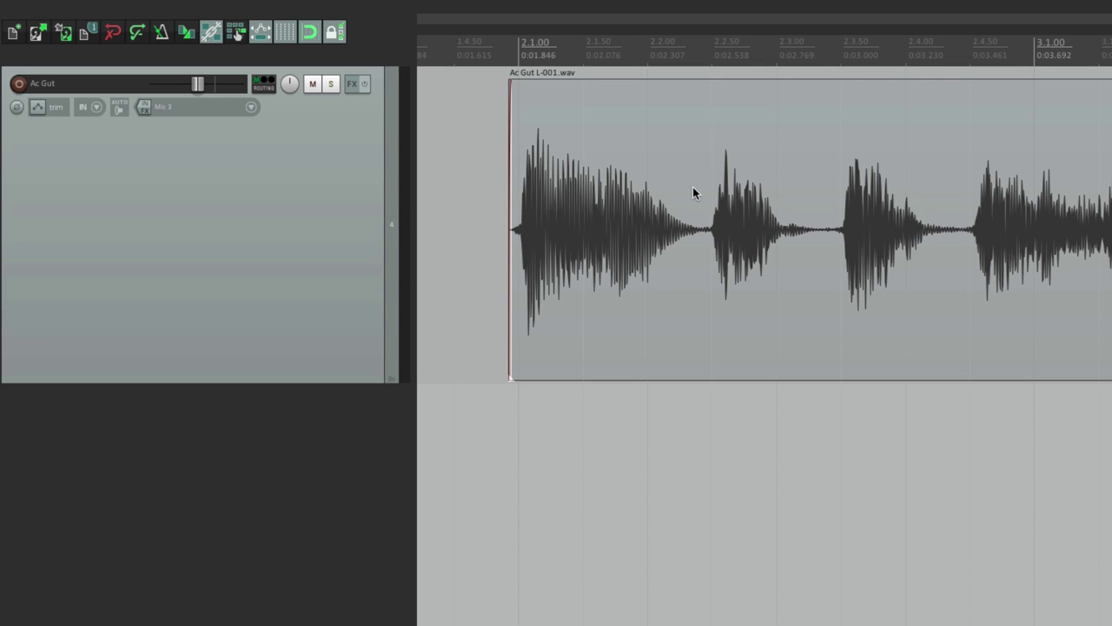
# Step: Load the saved Ac Gut FX Chain onto the Ac Gut track's regular effects
pyautogui.click(352, 83)
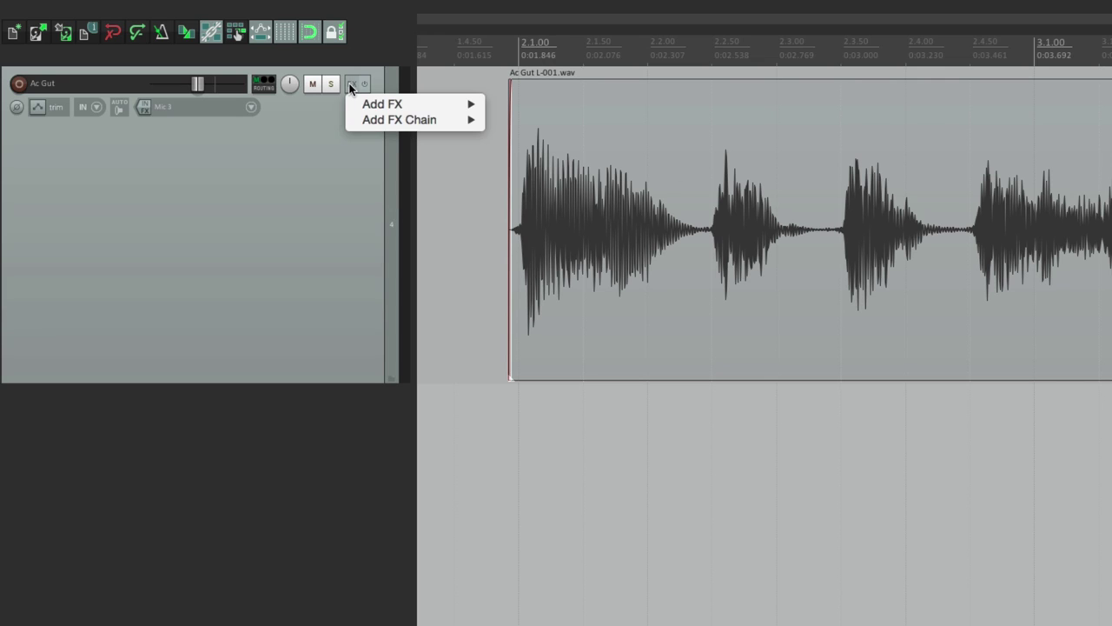
pyautogui.moveTo(355, 120)
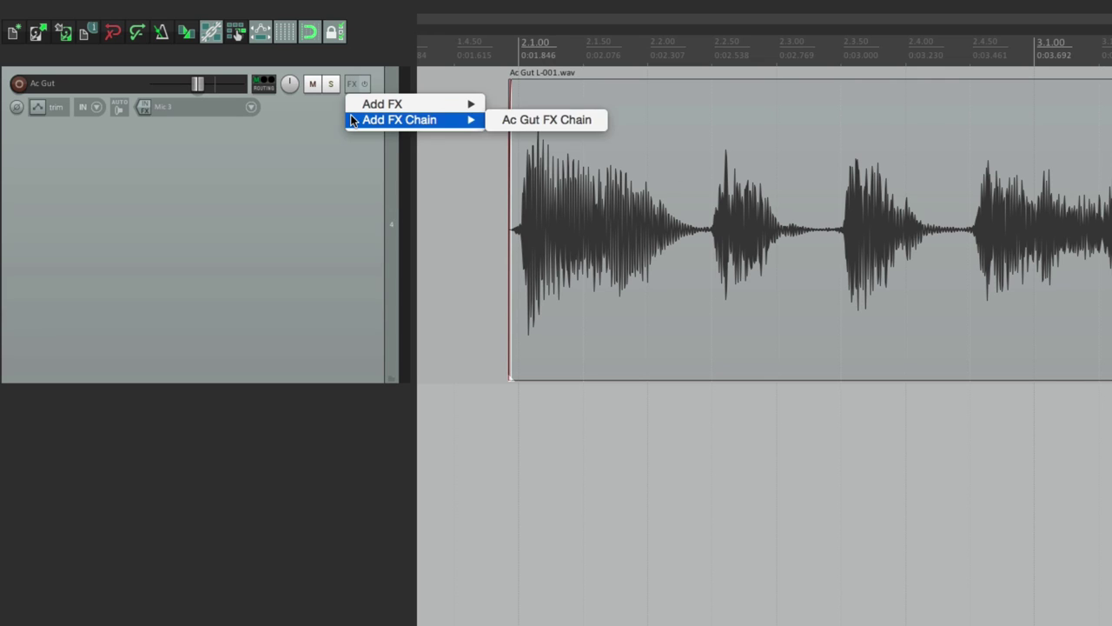
pyautogui.click(518, 120)
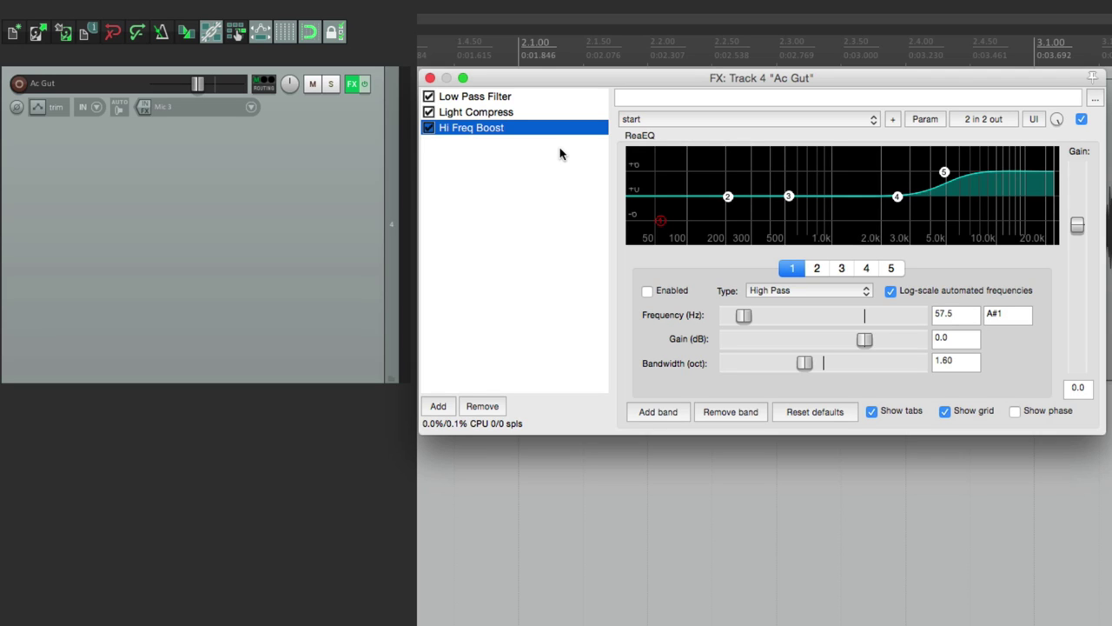
# Step: Remove Low Pass Filter, Light Compress and Hi Freq Boost together from the Ac Gut track and close its FX window
pyautogui.keyDown('shift'); pyautogui.click(536, 95); pyautogui.keyUp('shift')
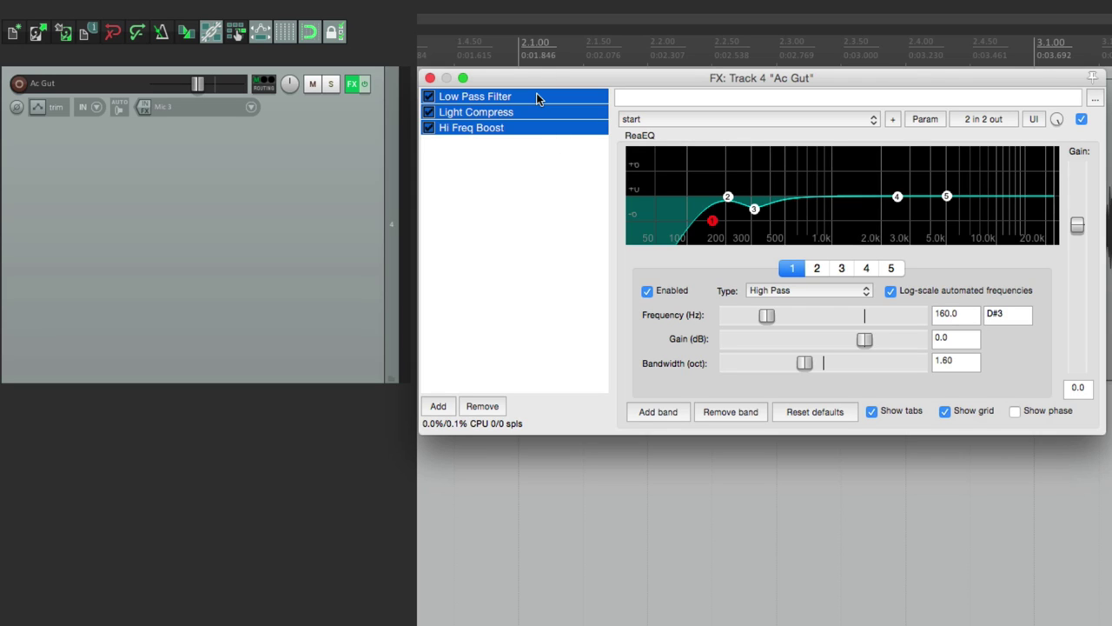
pyautogui.press('Delete')
pyautogui.click(429, 77)
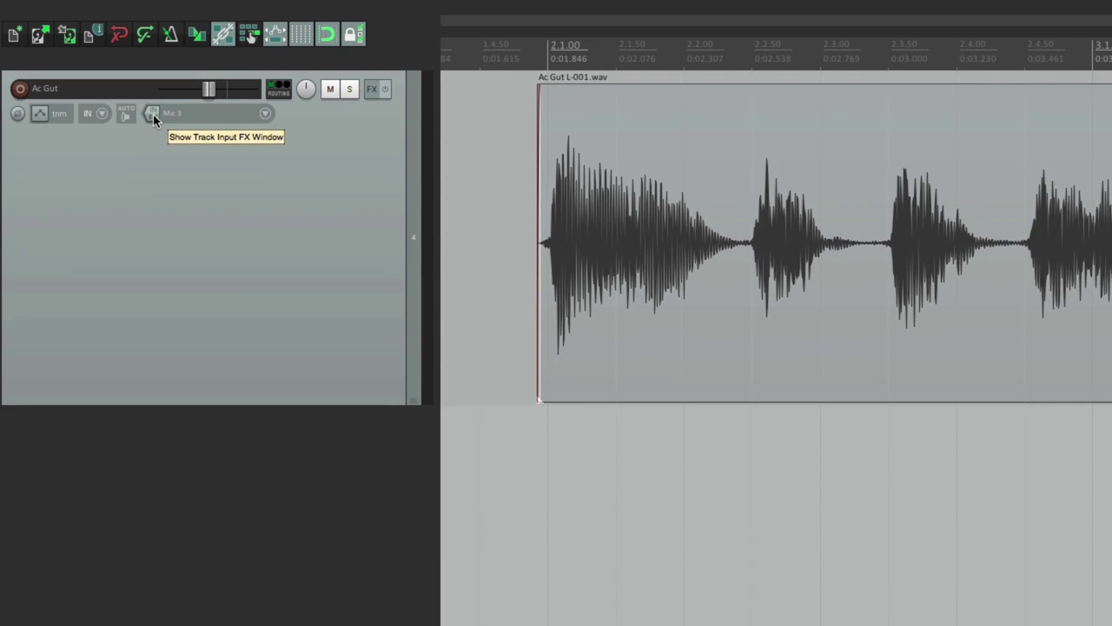
# Step: Browse the EQ, Comp, Favorites and Waves plugin folders for Ac Gut's input FX, then close the plugin browser without adding anything
pyautogui.click(153, 114)
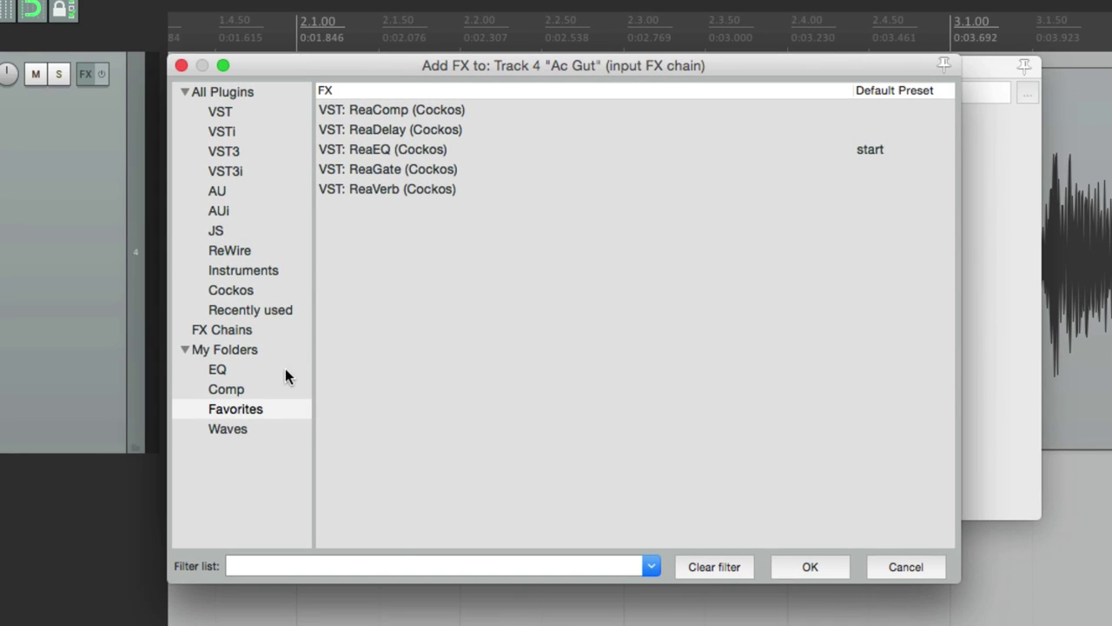
pyautogui.click(285, 370)
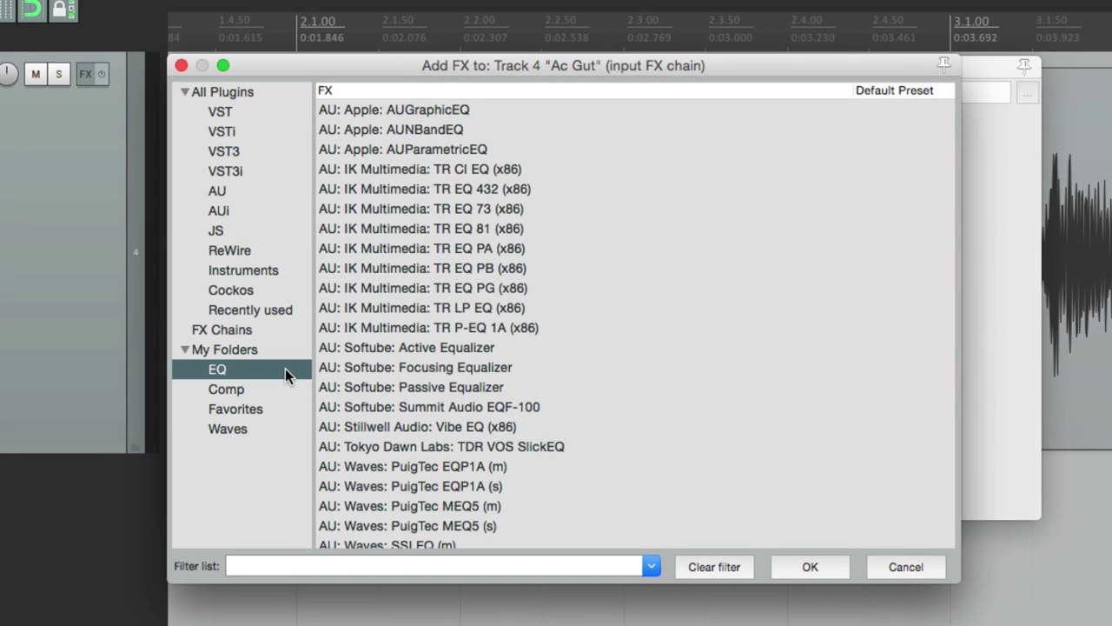
pyautogui.click(279, 389)
pyautogui.click(284, 409)
pyautogui.click(285, 427)
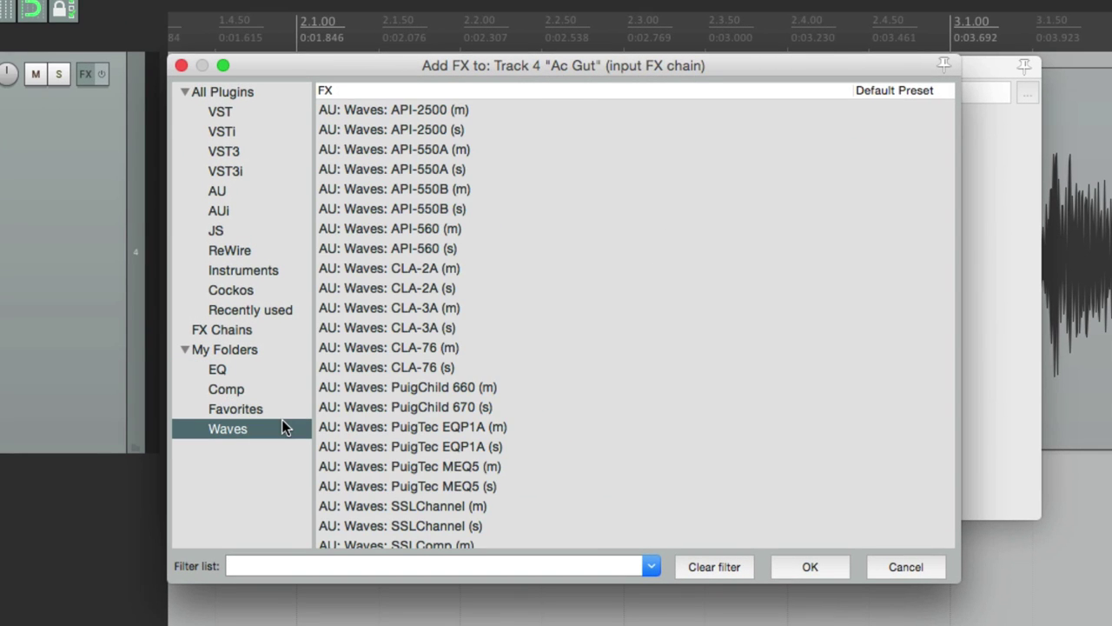
pyautogui.click(287, 412)
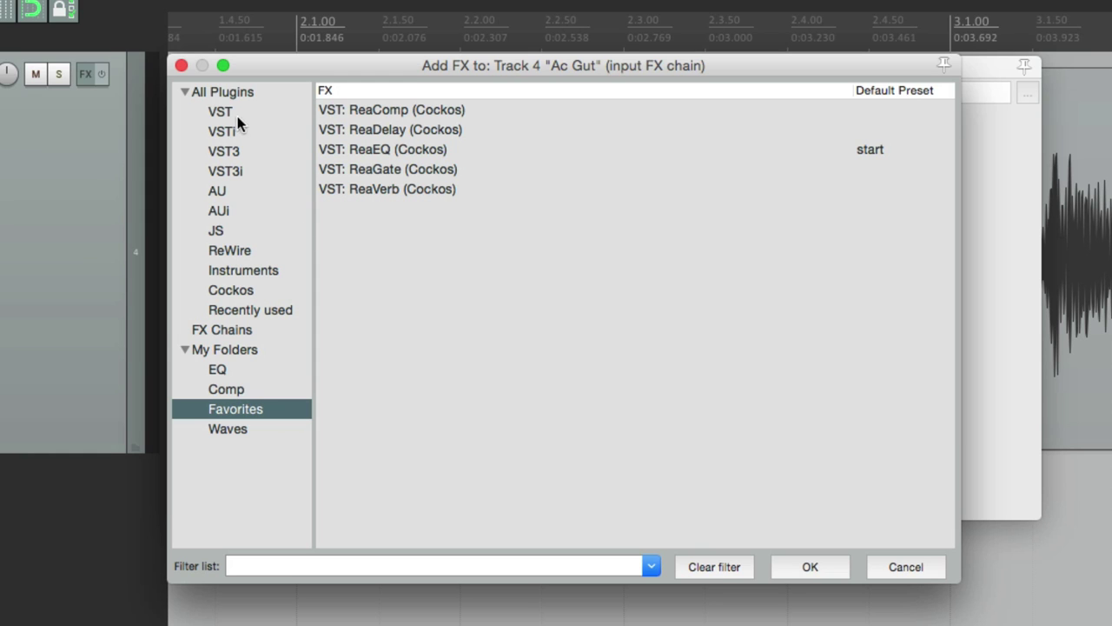
pyautogui.click(181, 65)
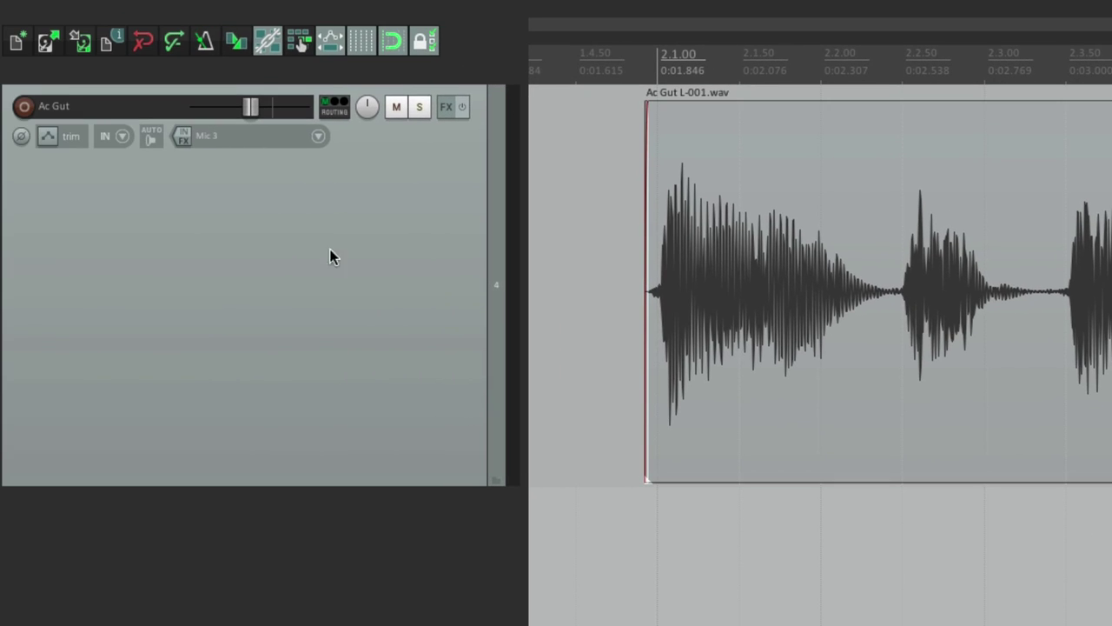
# Step: Load the saved Ac Gut FX Chain as input FX on the Ac Gut track
pyautogui.rightClick(181, 140)
pyautogui.moveTo(193, 184)
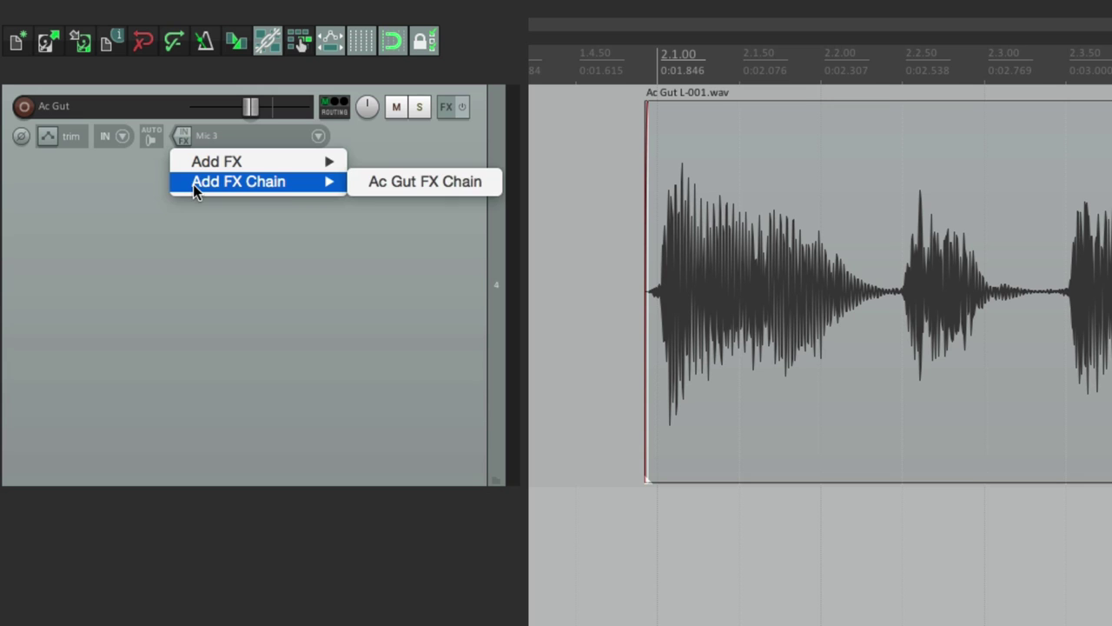
pyautogui.click(446, 185)
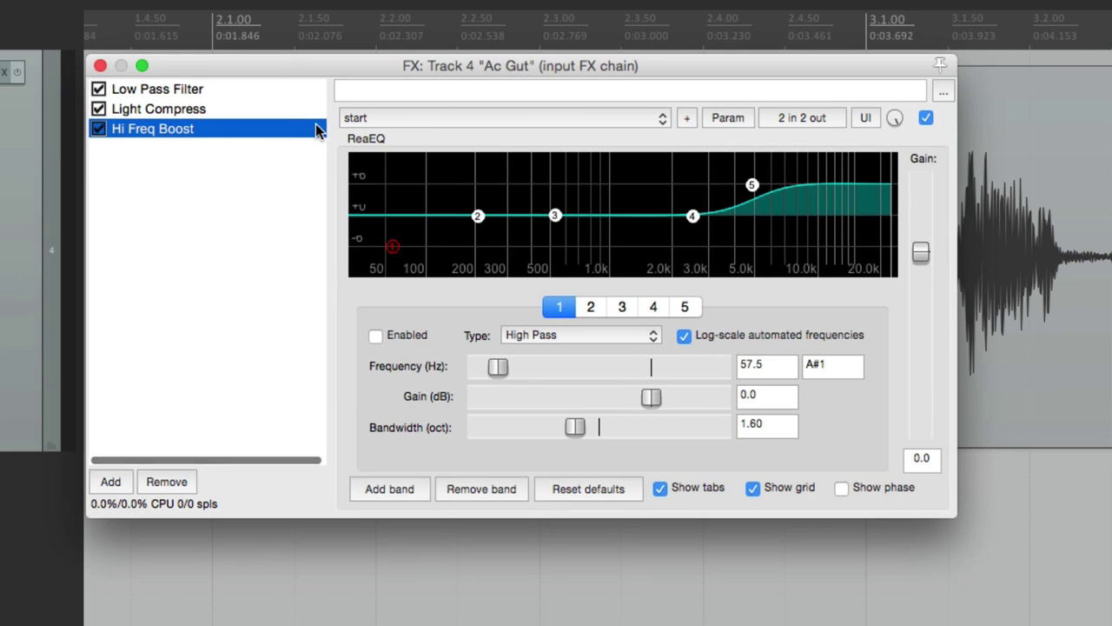
pyautogui.click(587, 141)
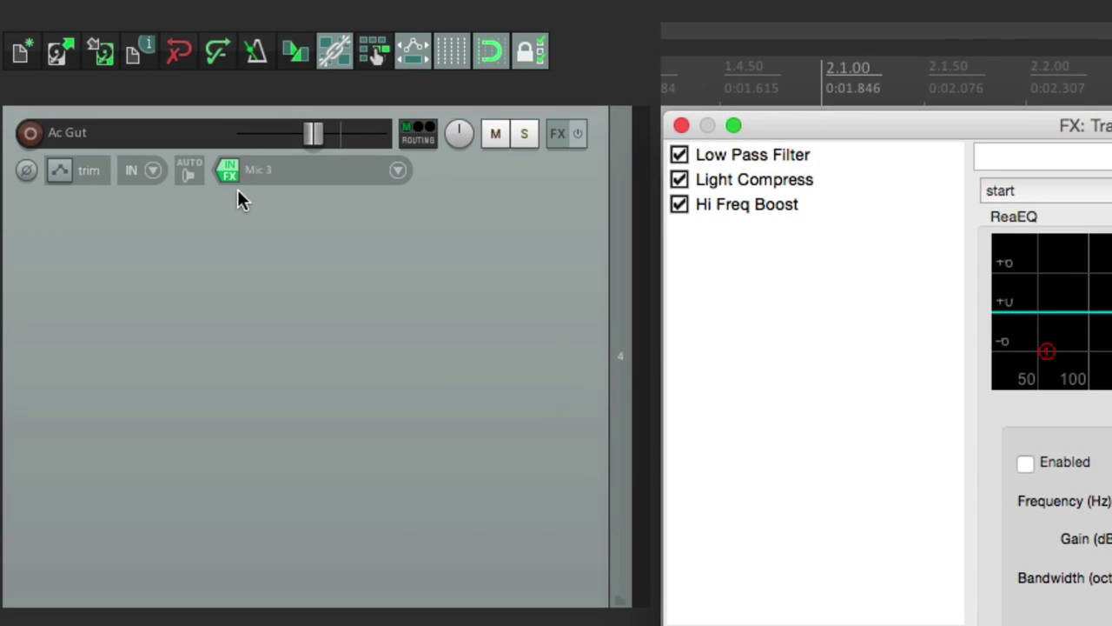
# Step: Check the effects listed in Ac Gut's input FX and clear the whole input chain from the track controls
pyautogui.moveTo(228, 177)
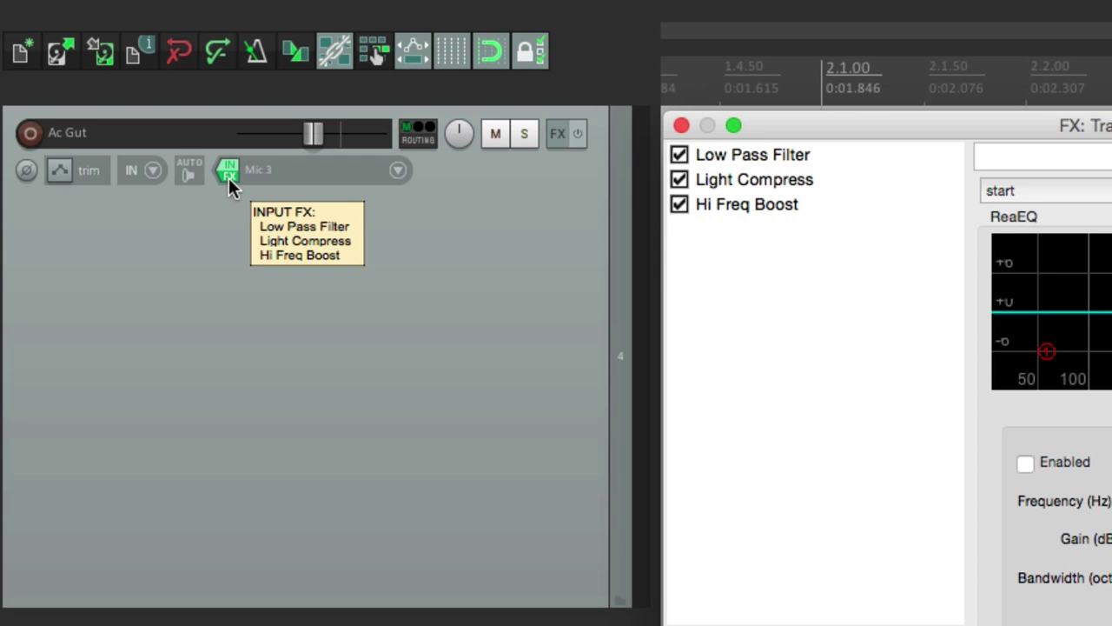
pyautogui.rightClick(228, 177)
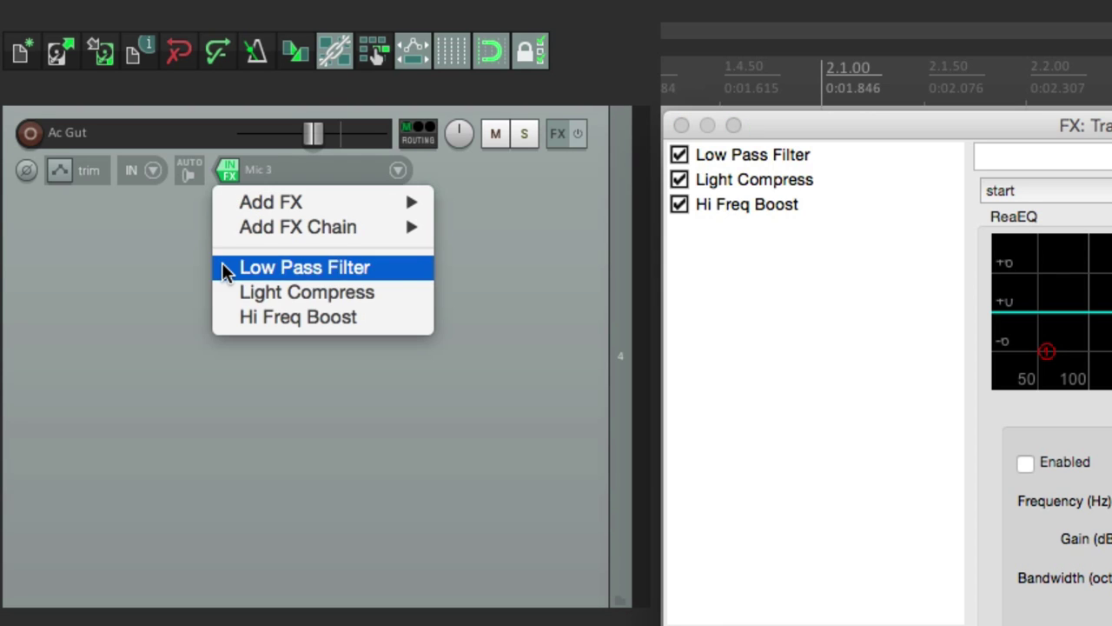
pyautogui.click(186, 261)
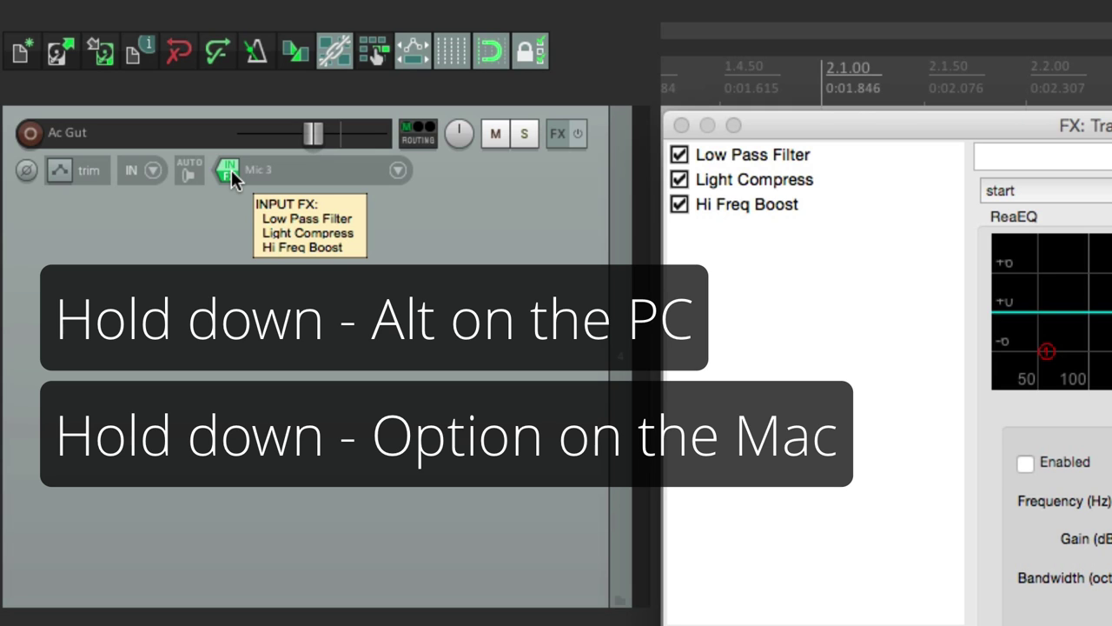
pyautogui.keyDown('alt'); pyautogui.click(232, 170); pyautogui.keyUp('alt')
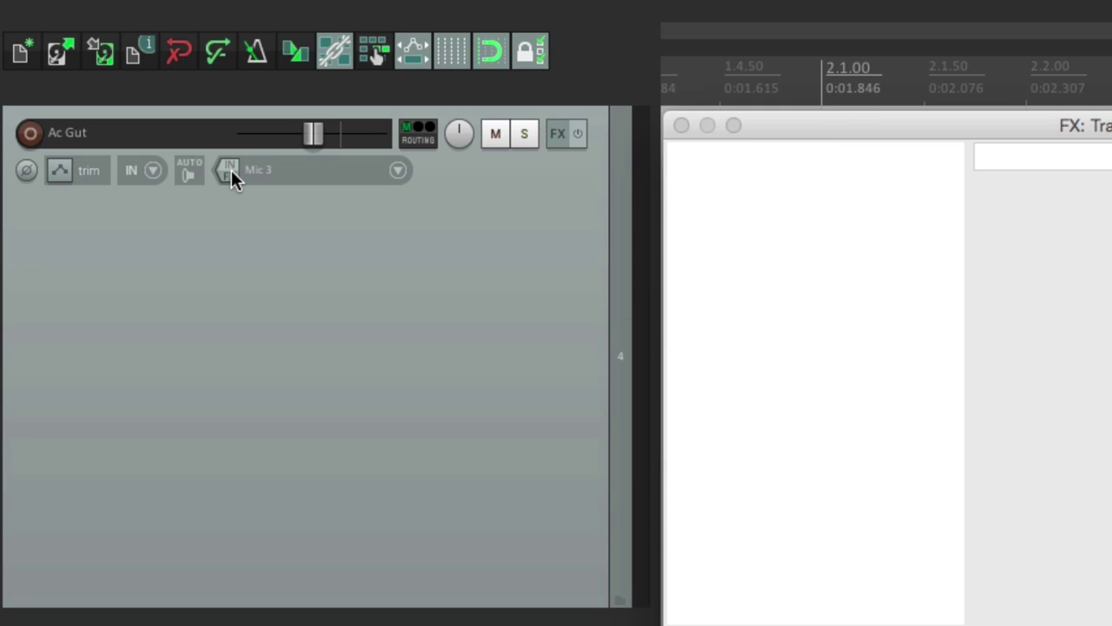
# Step: Load the Ac Gut FX Chain back into the Ac Gut track's emptied input FX
pyautogui.rightClick(231, 169)
pyautogui.moveTo(241, 228)
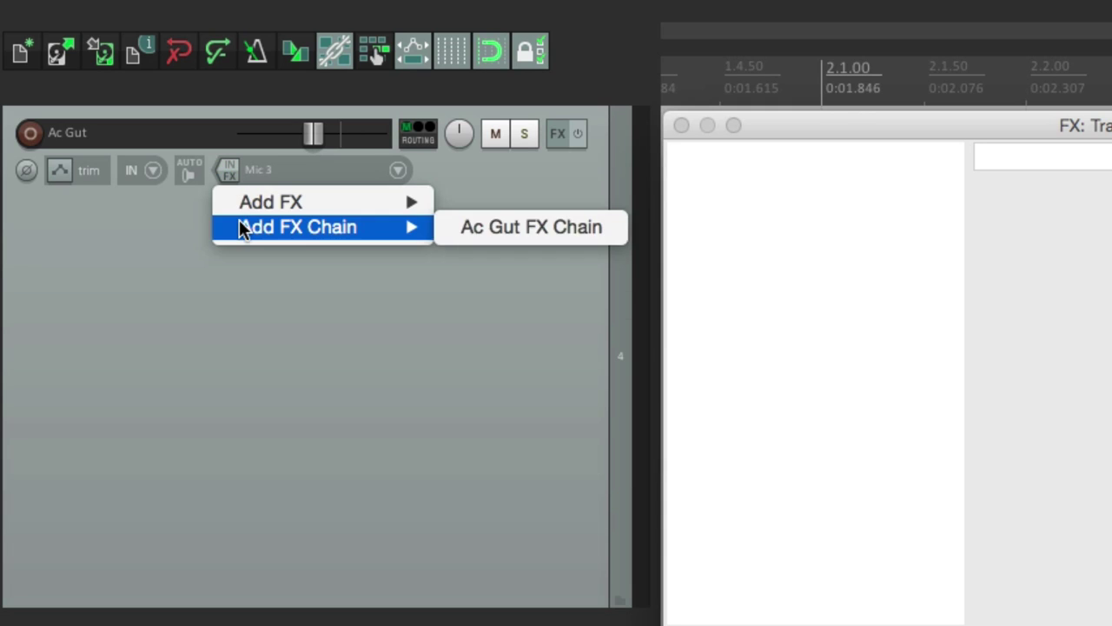
pyautogui.click(502, 228)
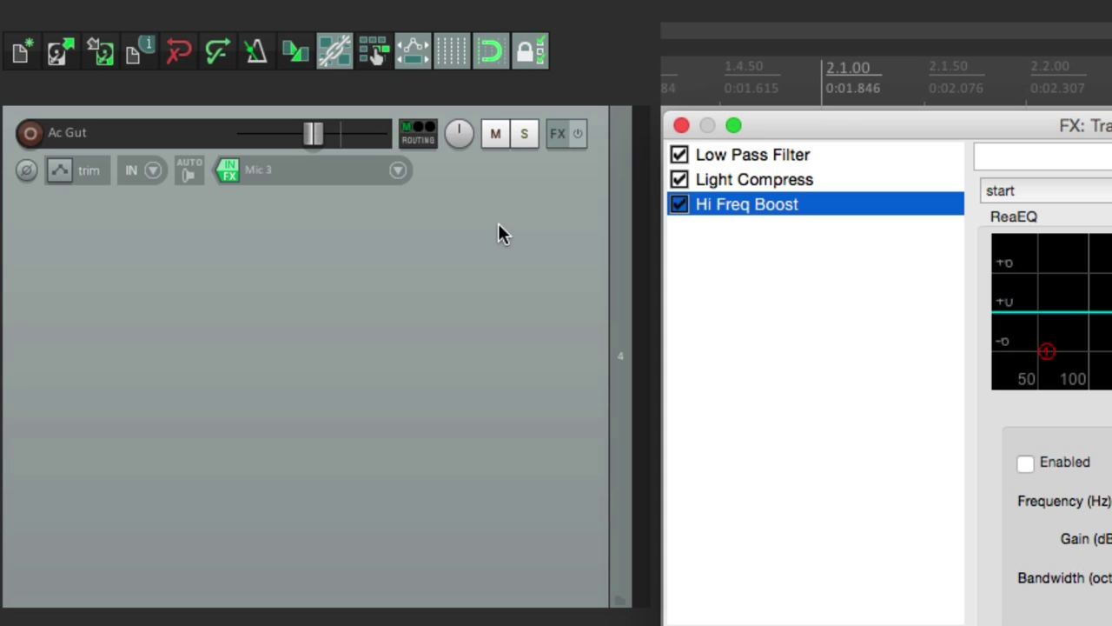
pyautogui.moveTo(232, 172)
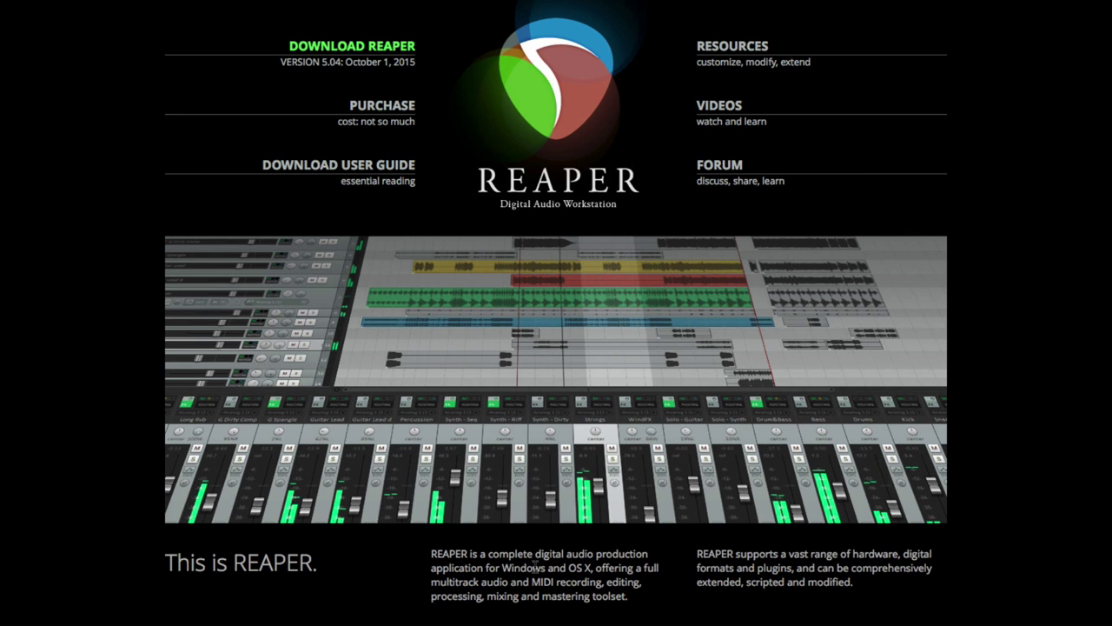
# Step: Switch to the REAPER website in the browser and open its page of tutorial videos
pyautogui.click(718, 122)
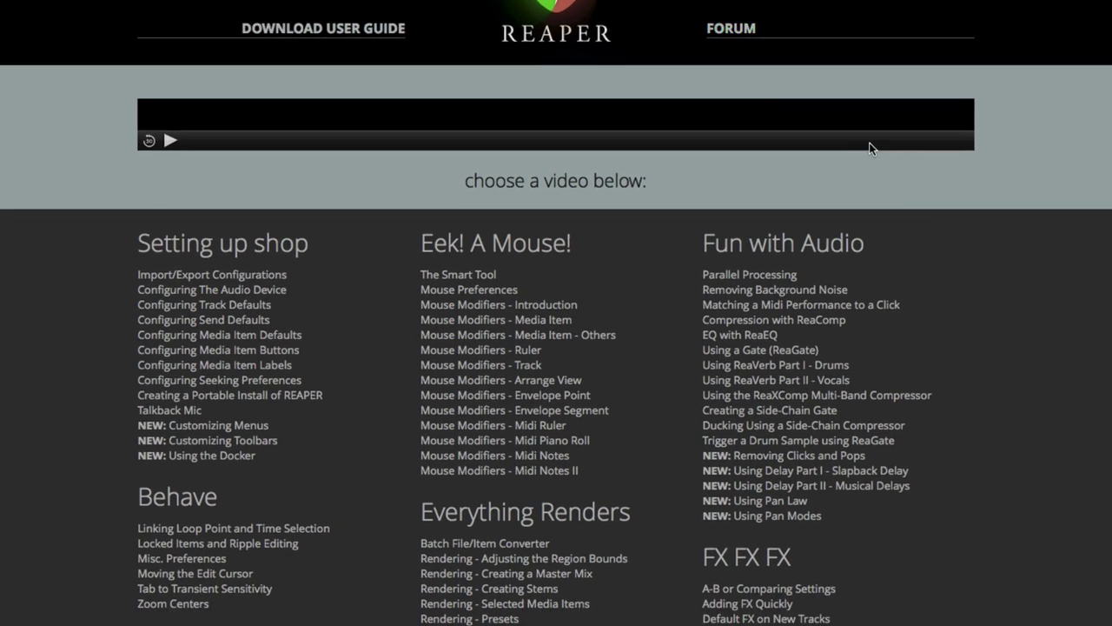